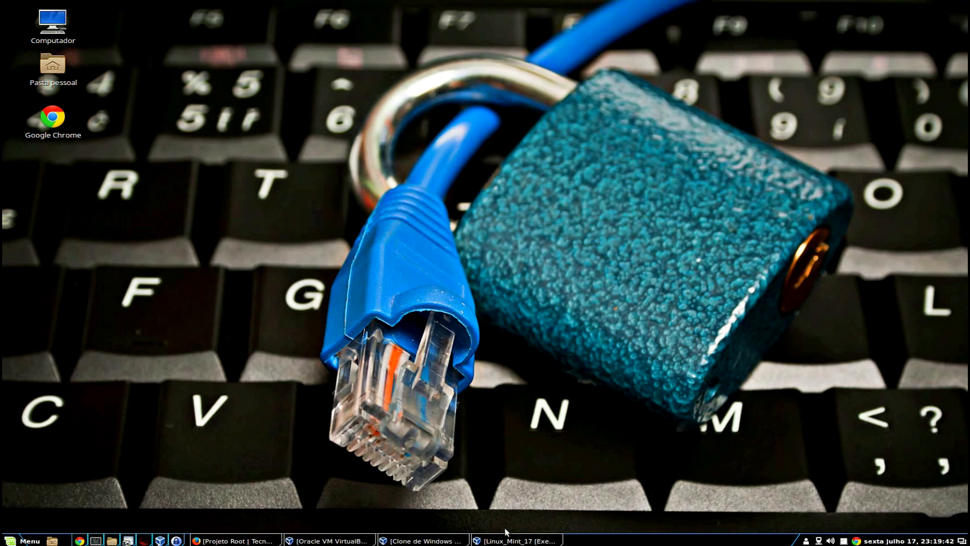
Restore the Linux Mint VM window and unlock its session with the user password.
left_click_drag(508, 539, 447, 536)
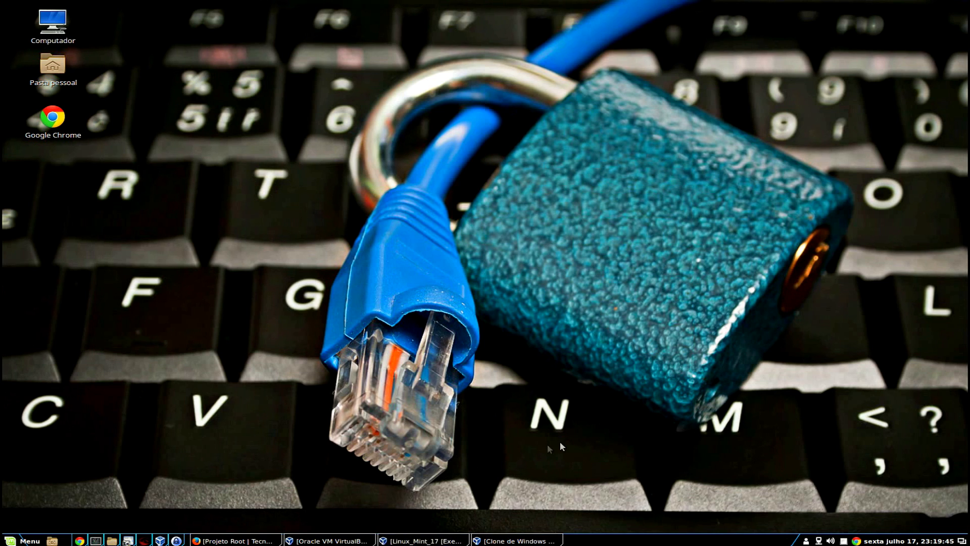
left_click(441, 542)
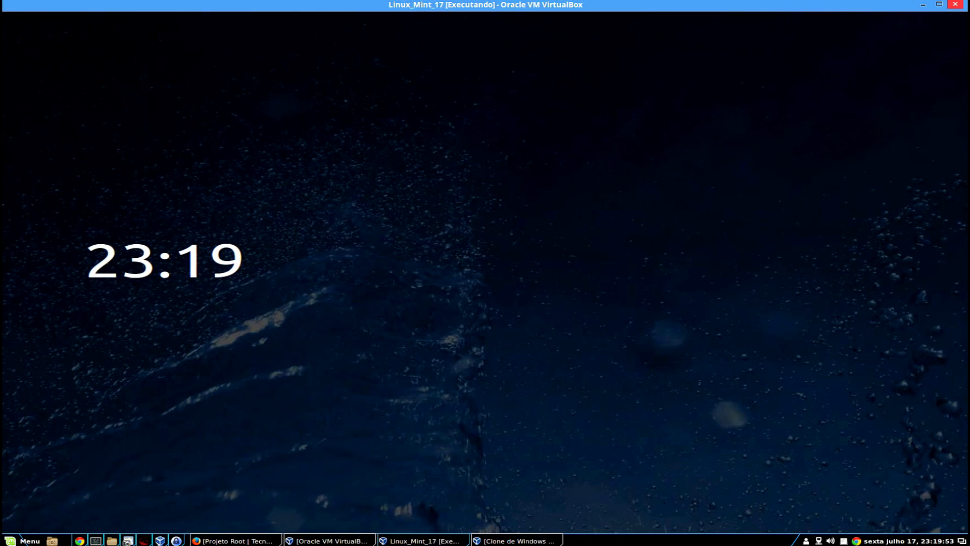
type("••")
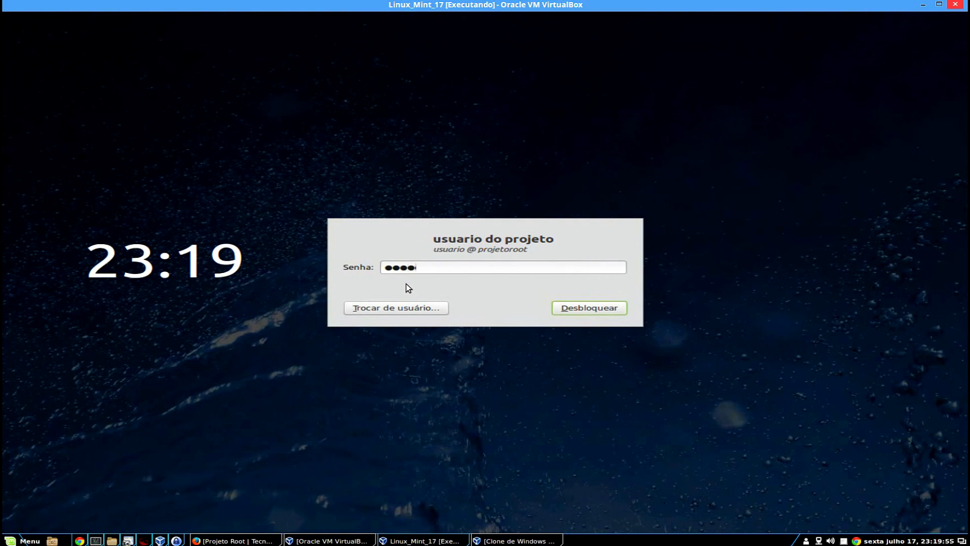
type("•")
key("Return")
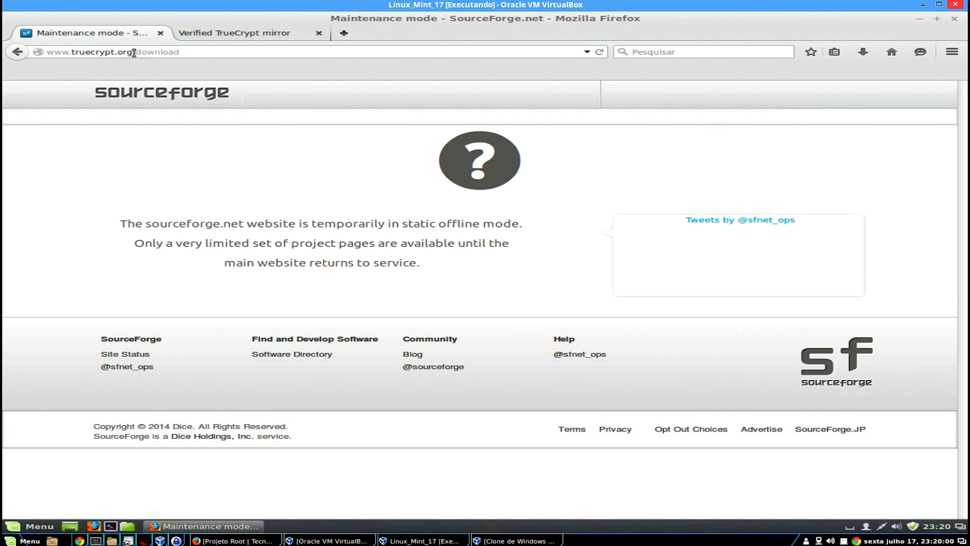
left_click_drag(135, 52, 228, 52)
key("BackSpace")
key("Return")
Switch to the Verified TrueCrypt mirror tab and go to its Downloads page.
left_click(257, 38)
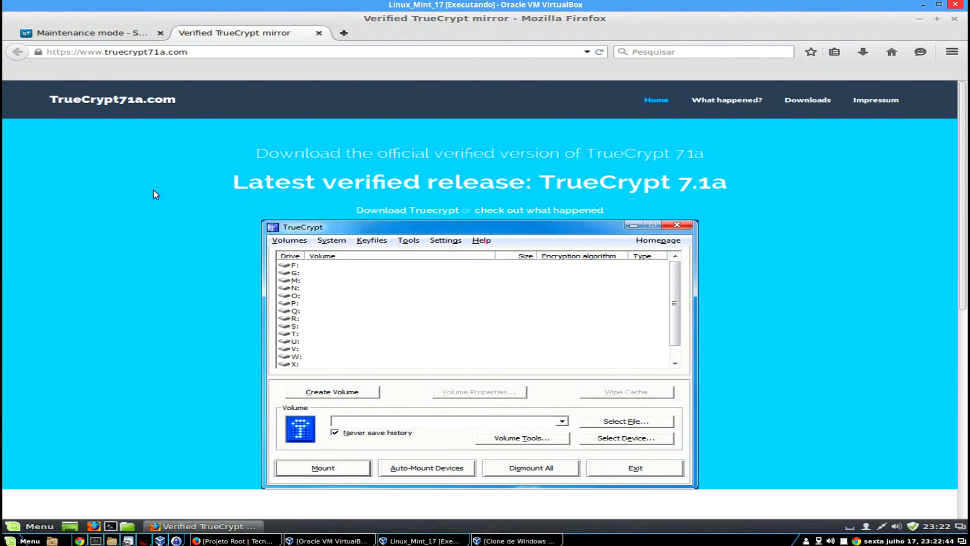
scroll(154, 190, "down", 1)
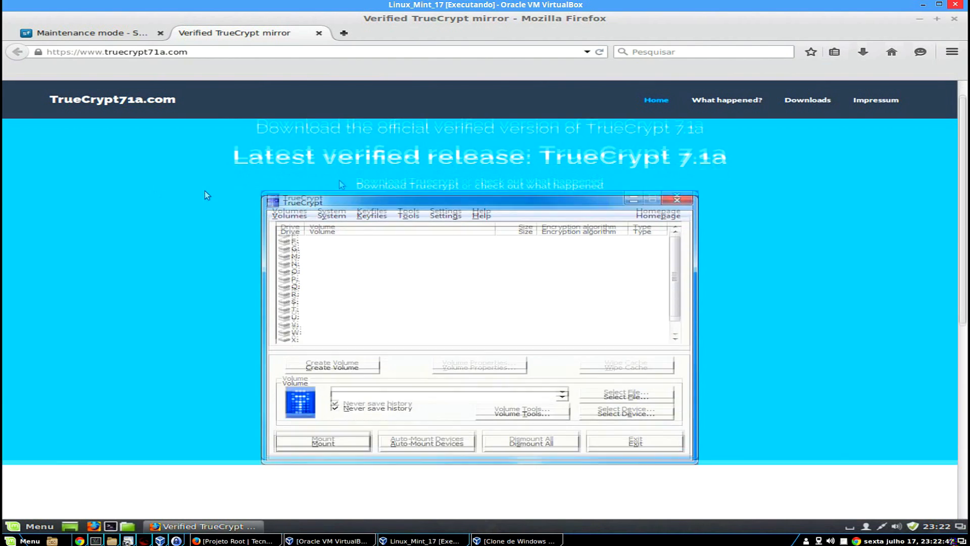
scroll(212, 209, "up", 1)
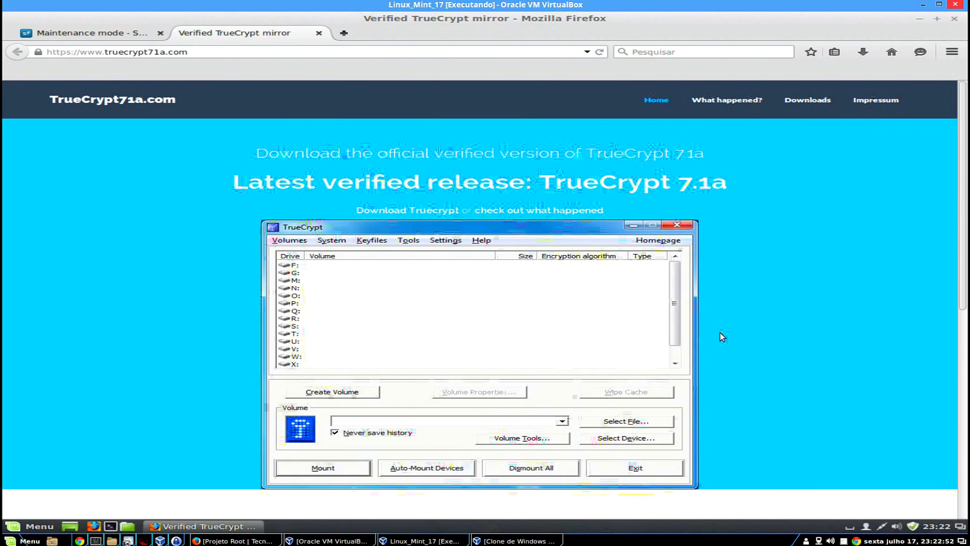
scroll(719, 333, "down", 10)
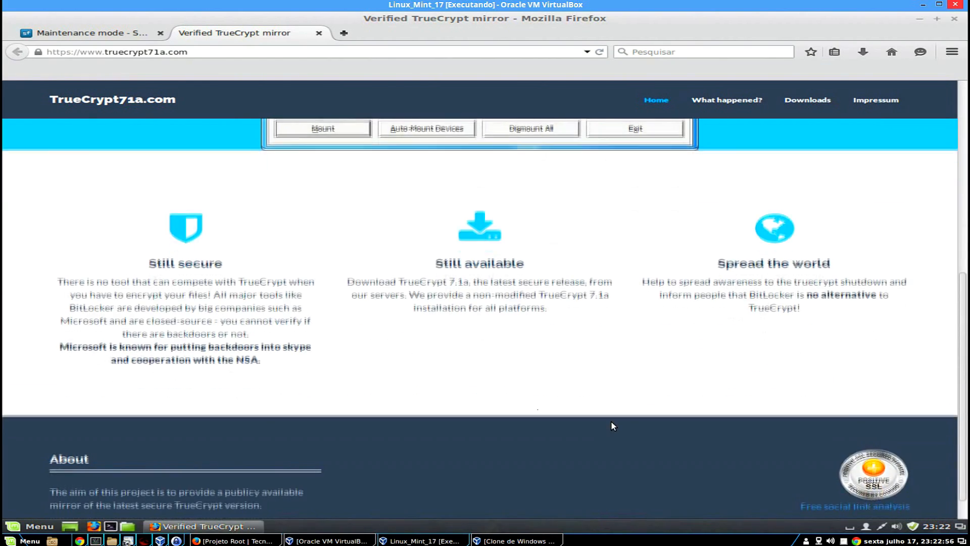
scroll(612, 423, "up", 11)
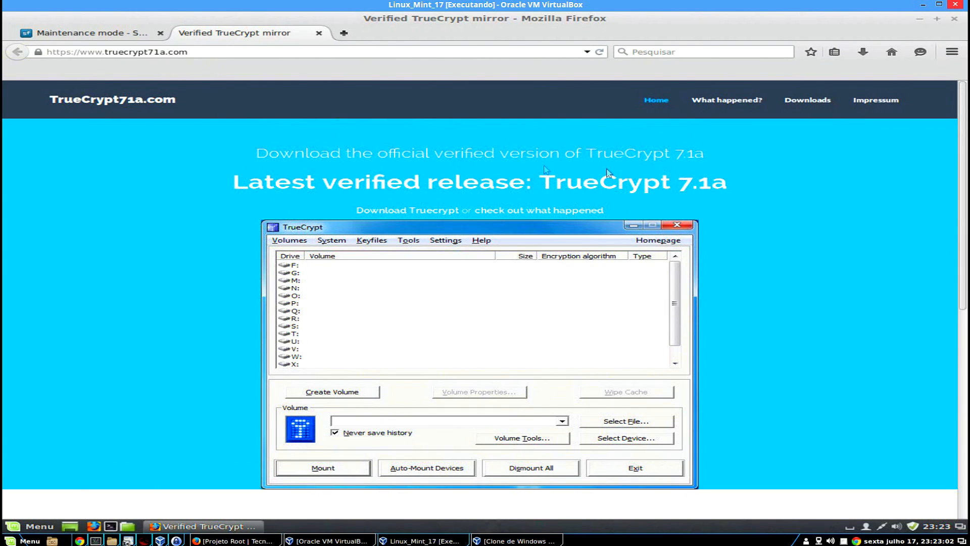
left_click(813, 108)
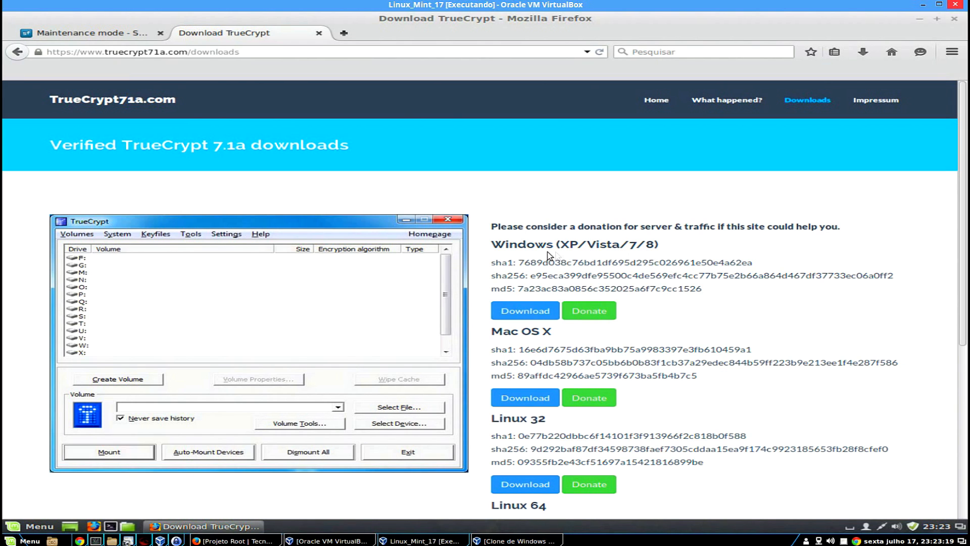
Highlight the Mac OS X md5 hash on the truecrypt71a.com Downloads page.
scroll(548, 283, "down", 4)
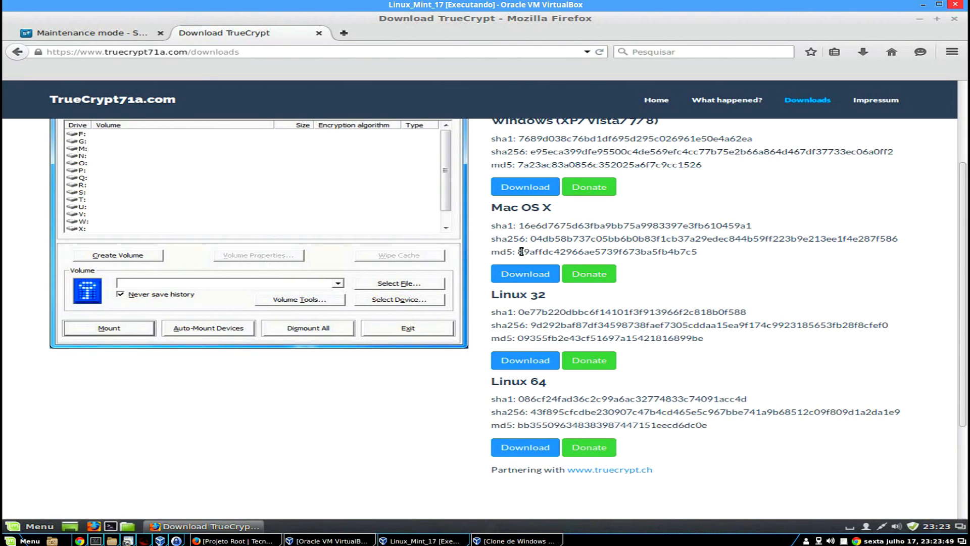
left_click_drag(518, 252, 725, 258)
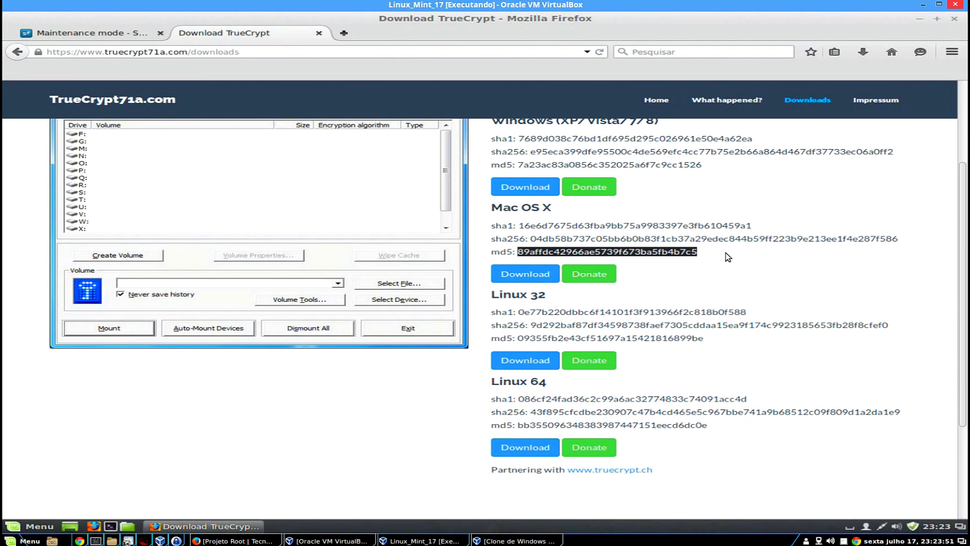
scroll(725, 252, "up", 3)
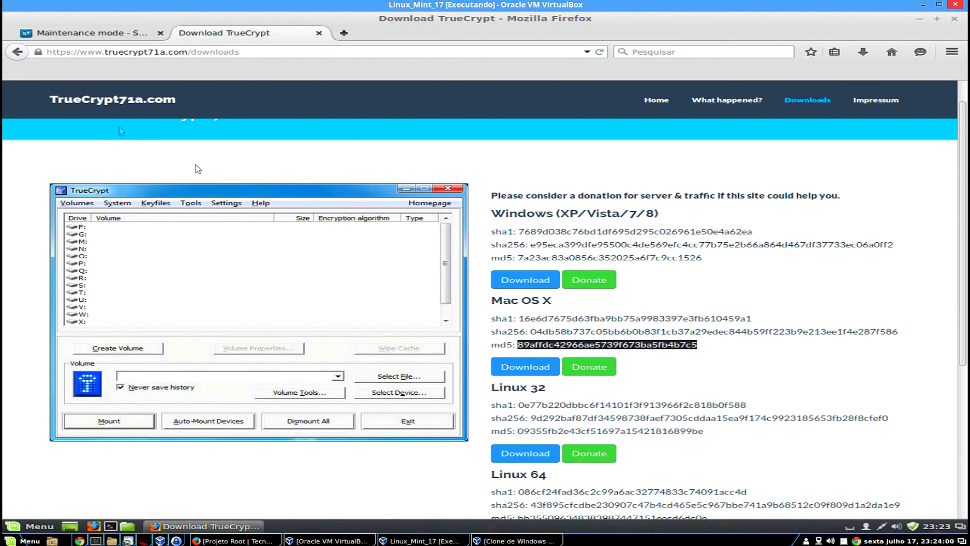
scroll(705, 382, "down", 2)
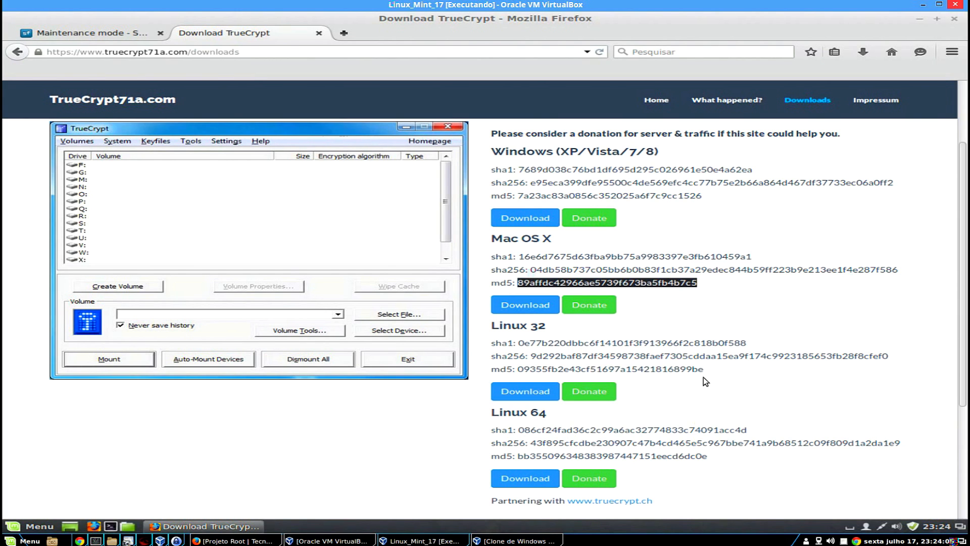
scroll(703, 382, "down", 2)
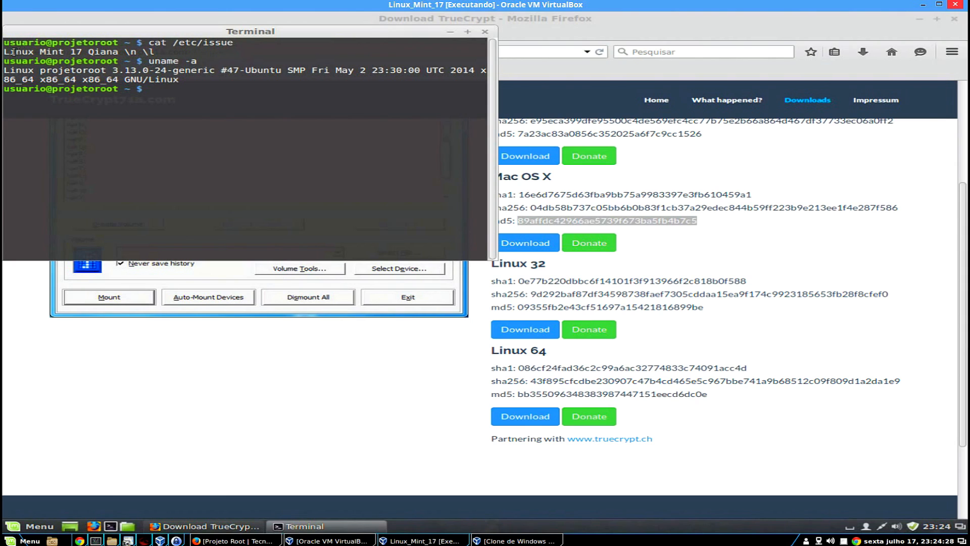
Highlight 'Linux Mint 17 Qiana' and 'x86_64' in the terminal output, then close the terminal.
left_click_drag(7, 51, 118, 51)
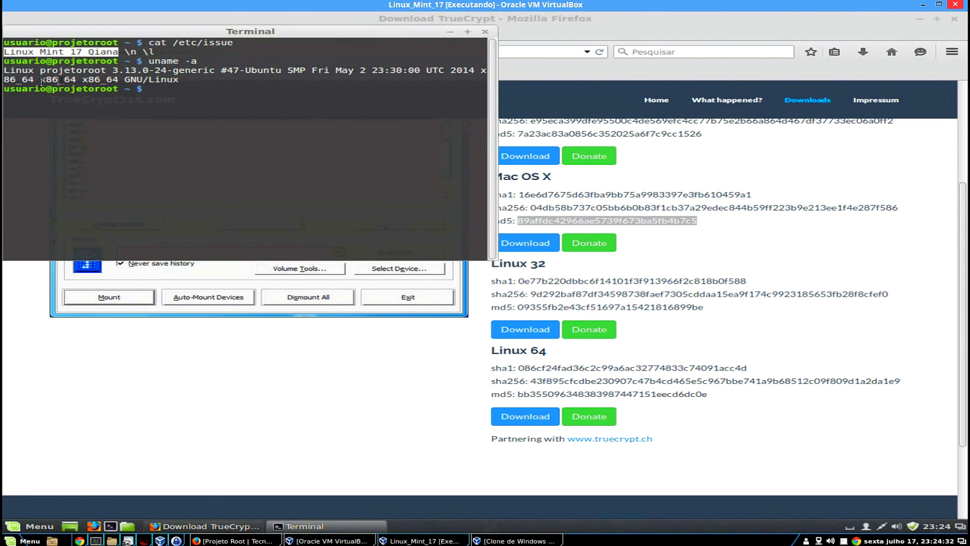
double_click(70, 80)
left_click_drag(70, 80, 119, 80)
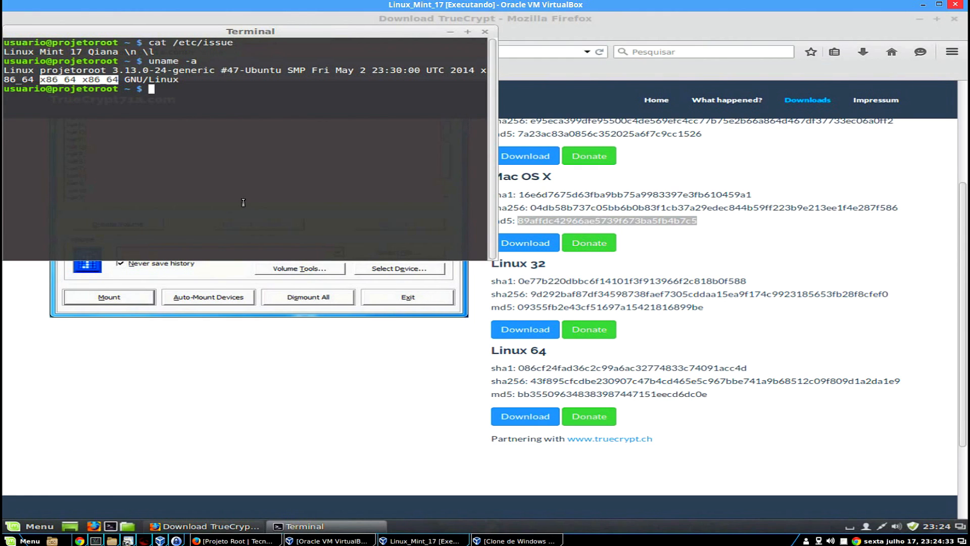
left_click(484, 31)
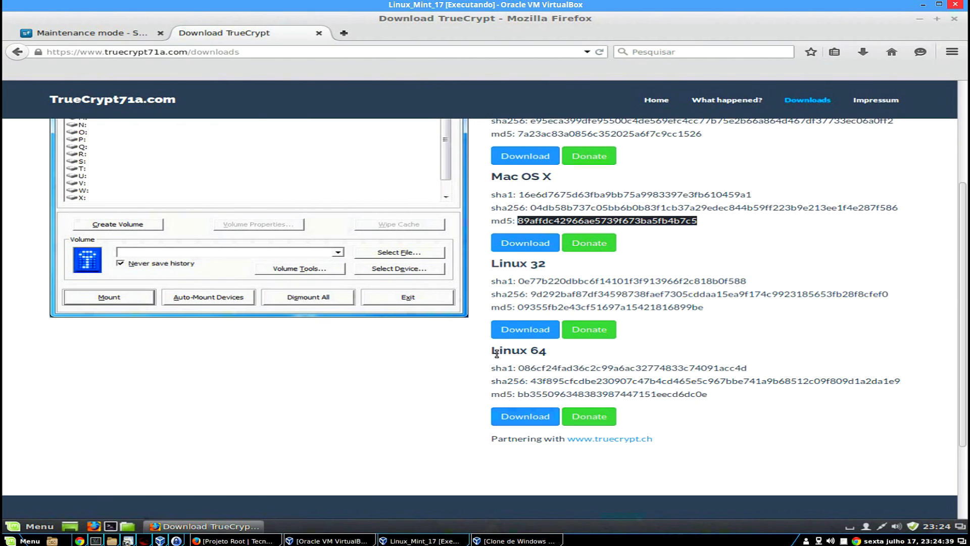
Download the Linux 64 package truecrypt-7.1a-linux-x64.tar.gz and minimize Firefox.
left_click_drag(497, 353, 559, 352)
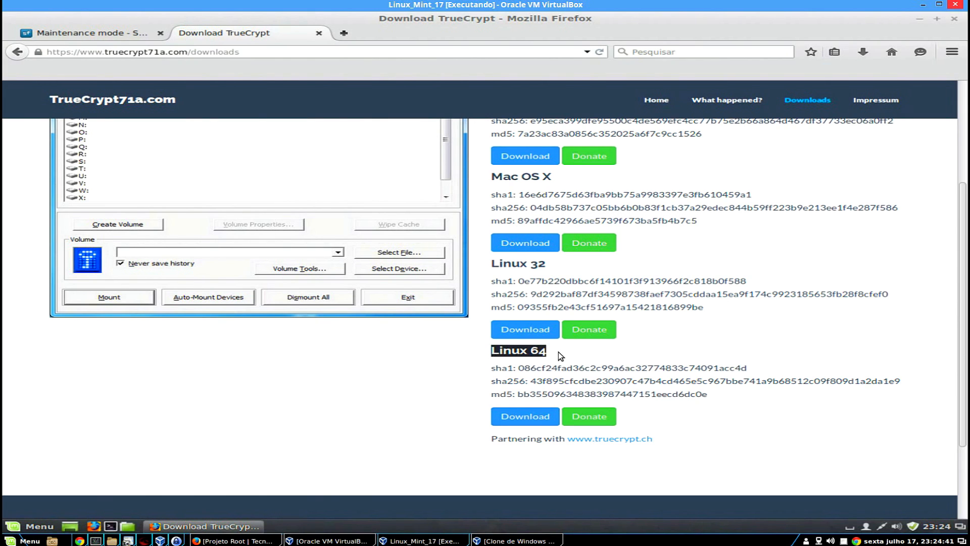
left_click(532, 415)
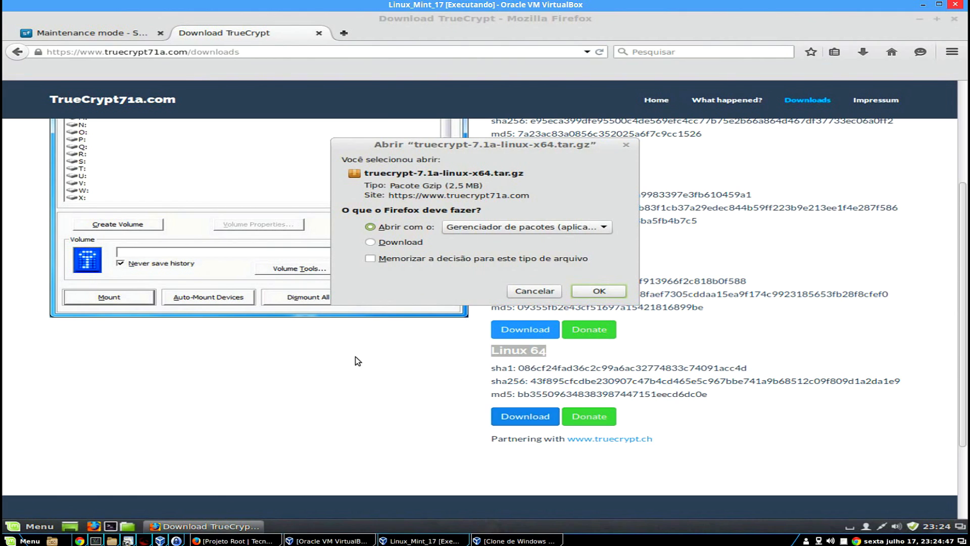
left_click(407, 242)
left_click(602, 295)
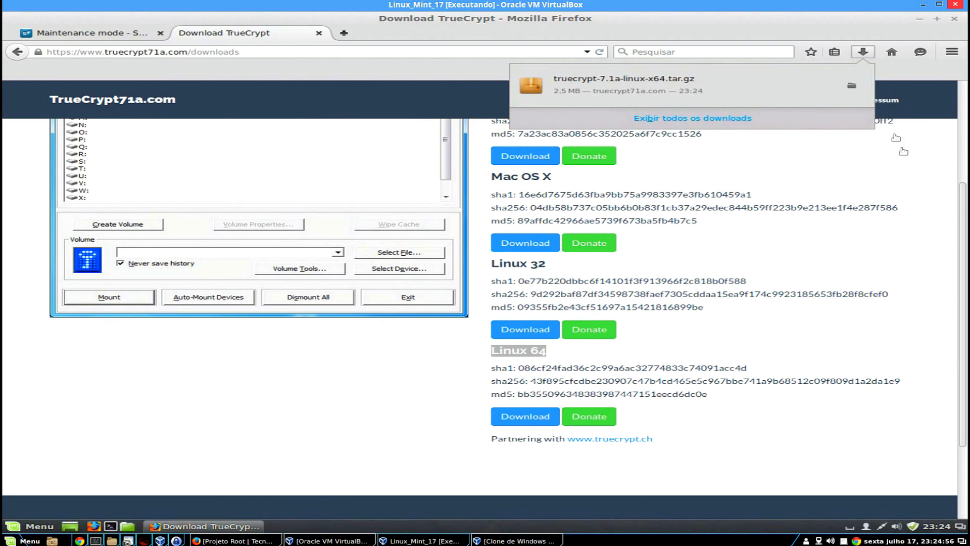
left_click(929, 22)
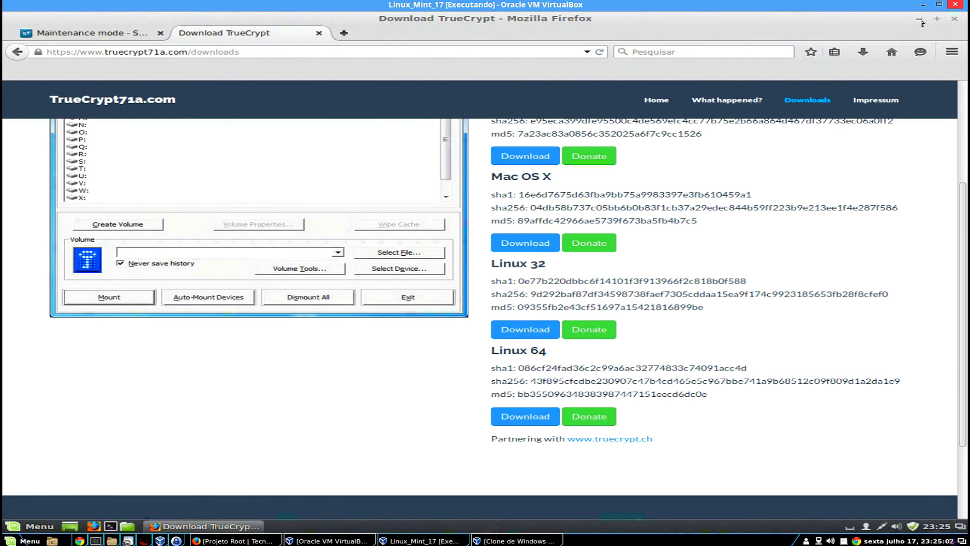
left_click(920, 20)
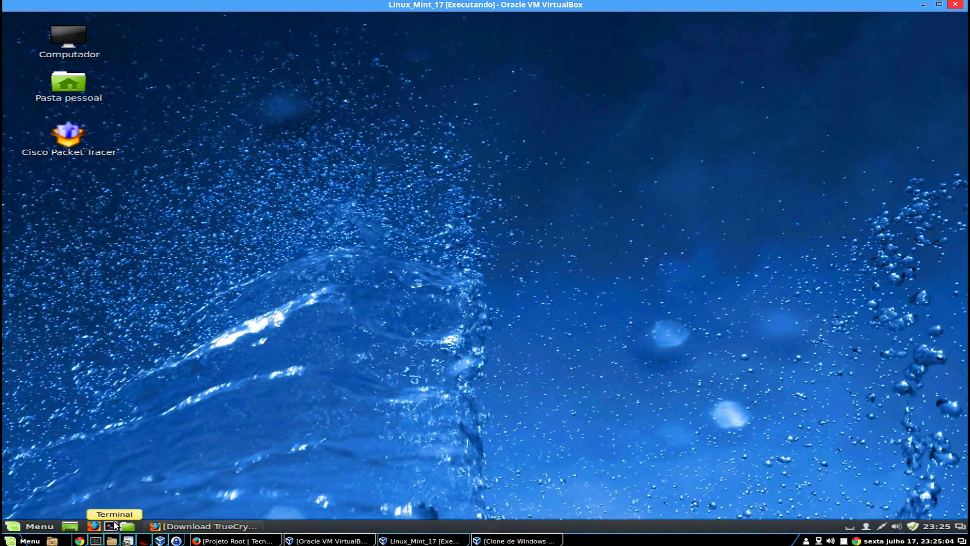
Open a terminal, find truecrypt-7.1a-linux-x64.tar.gz in the home Downloads folder, and maximize the terminal.
left_click(114, 524)
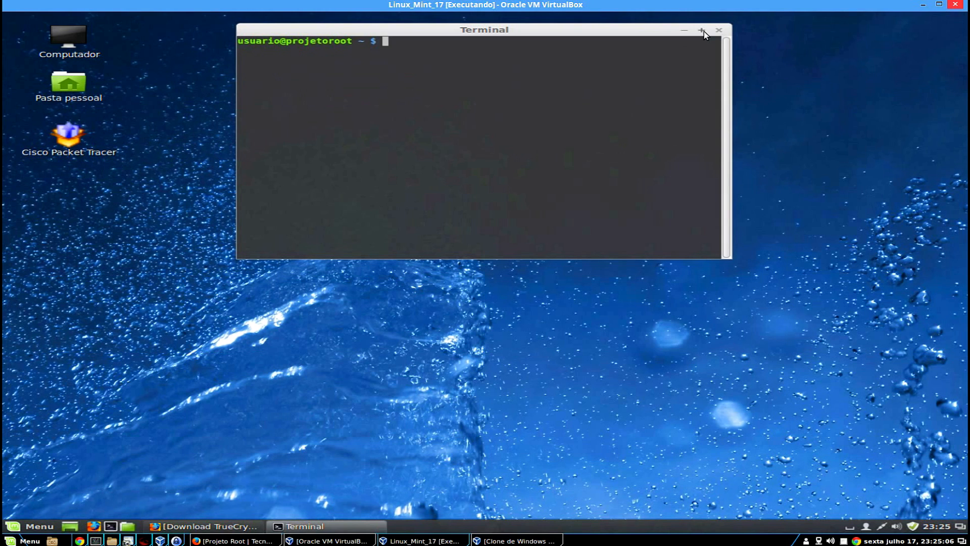
left_click(81, 82)
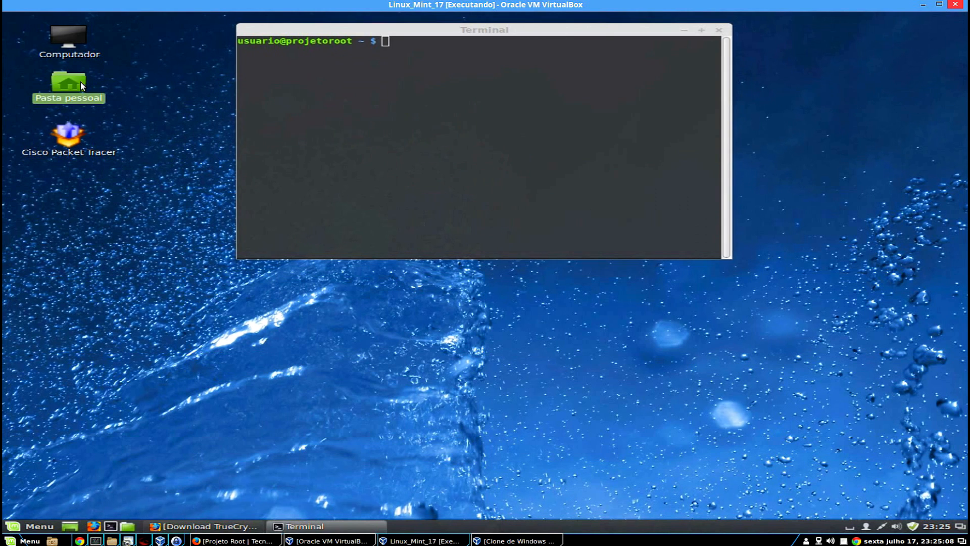
double_click(81, 82)
double_click(491, 80)
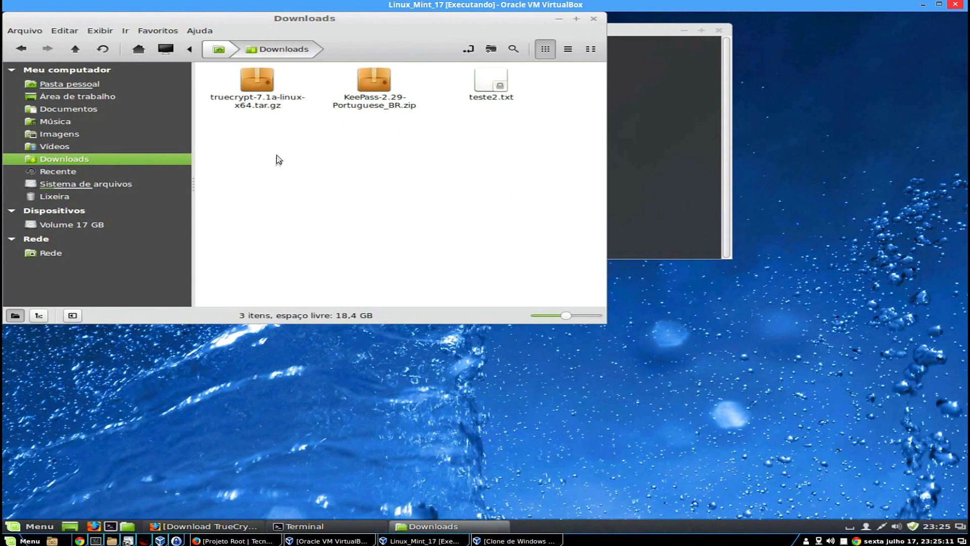
left_click(257, 83)
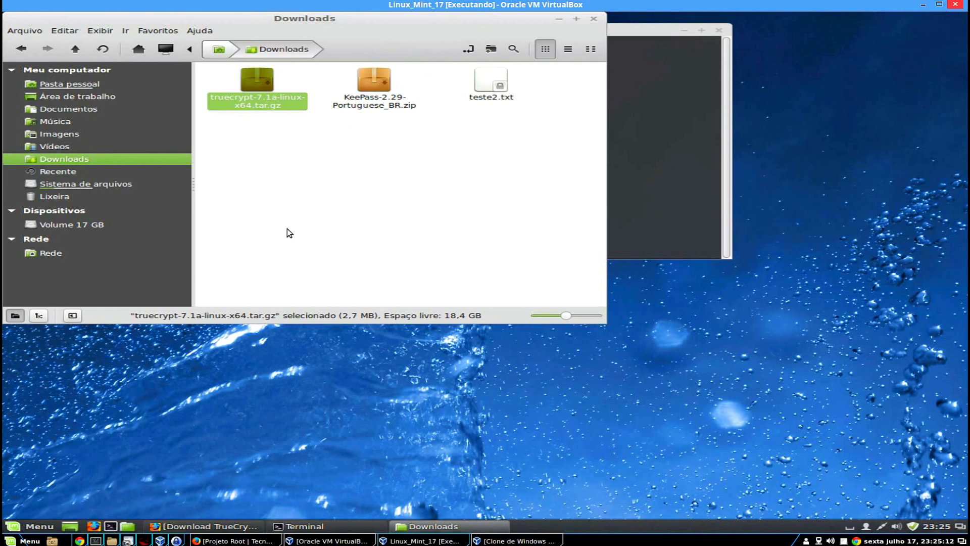
left_click(673, 202)
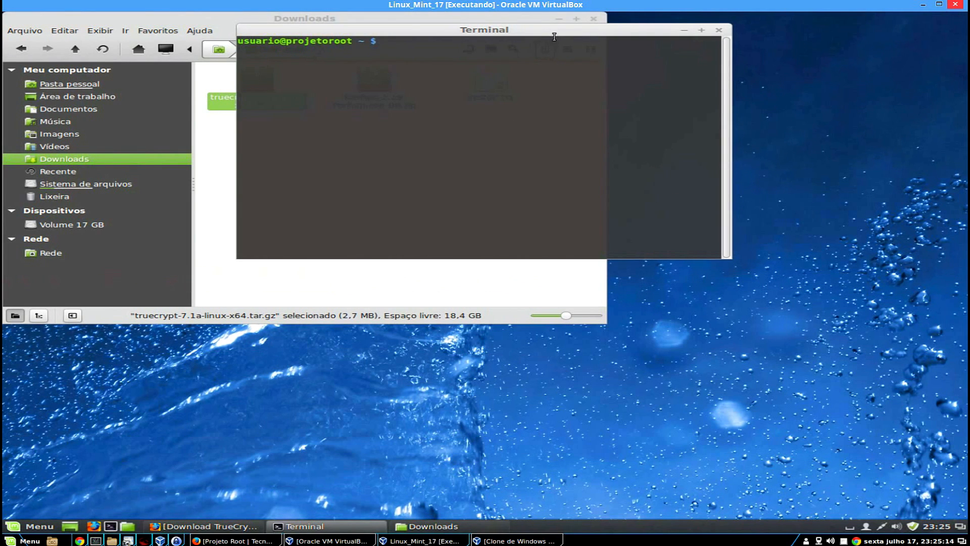
left_click(701, 30)
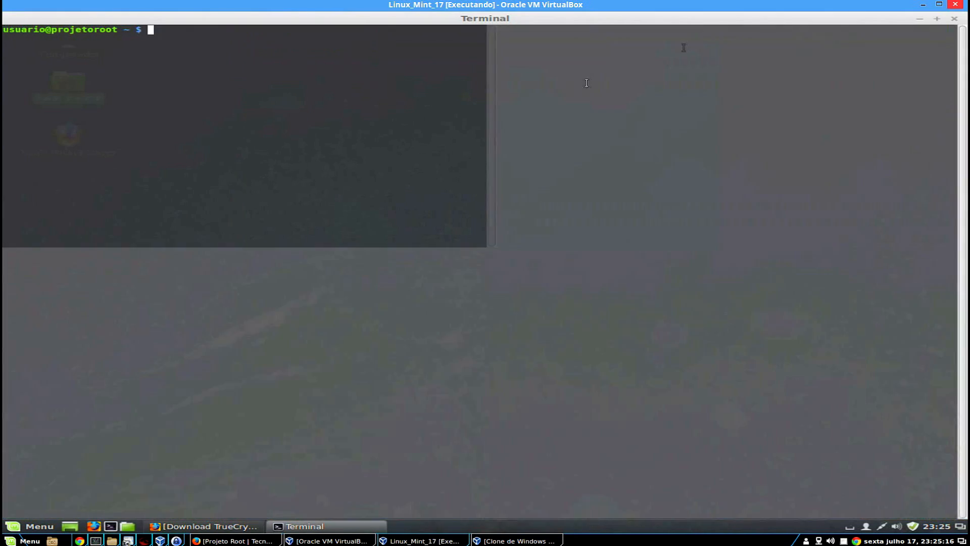
Become root with su, run df -h, and highlight the sda2, sda5, sdb1 and sdb2 lines.
type("su")
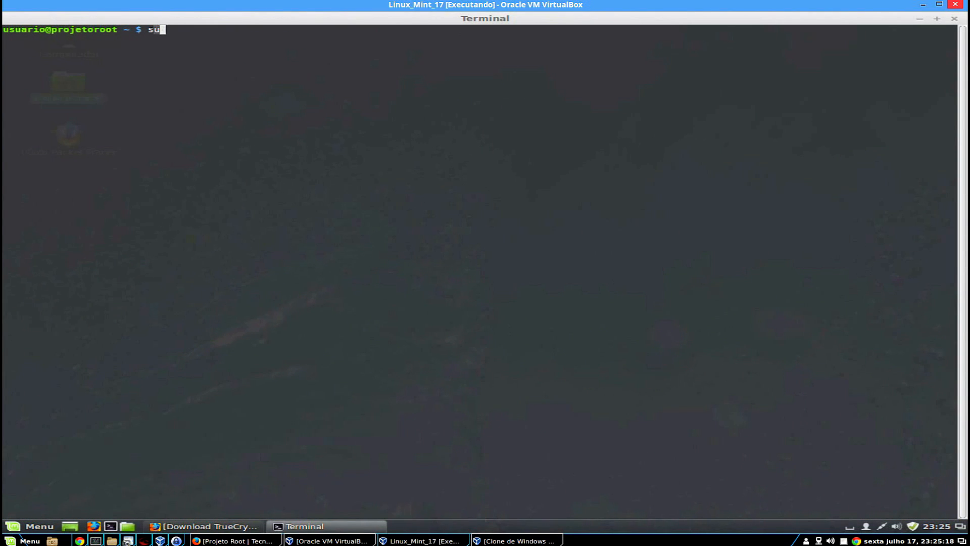
key("Return")
key("Return")
type("df")
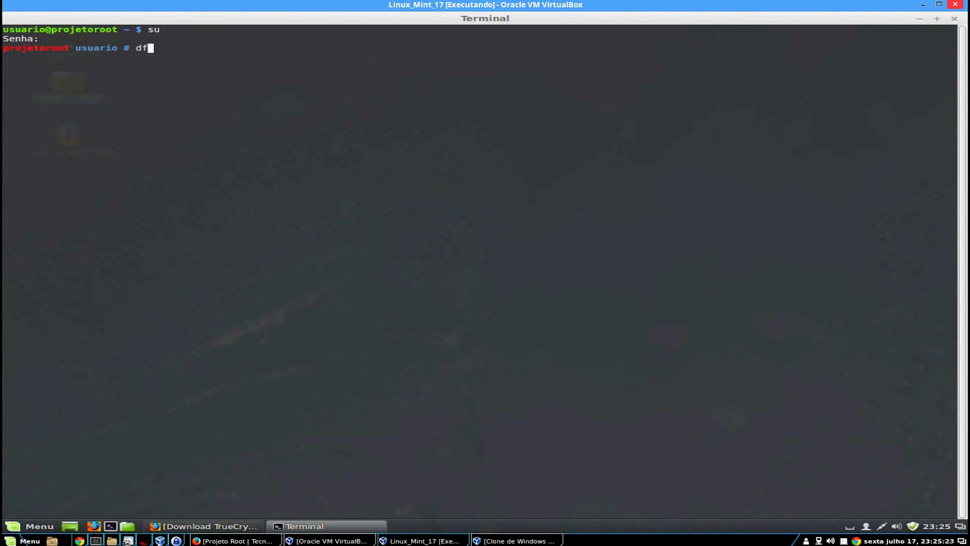
type(" -h")
key("Return")
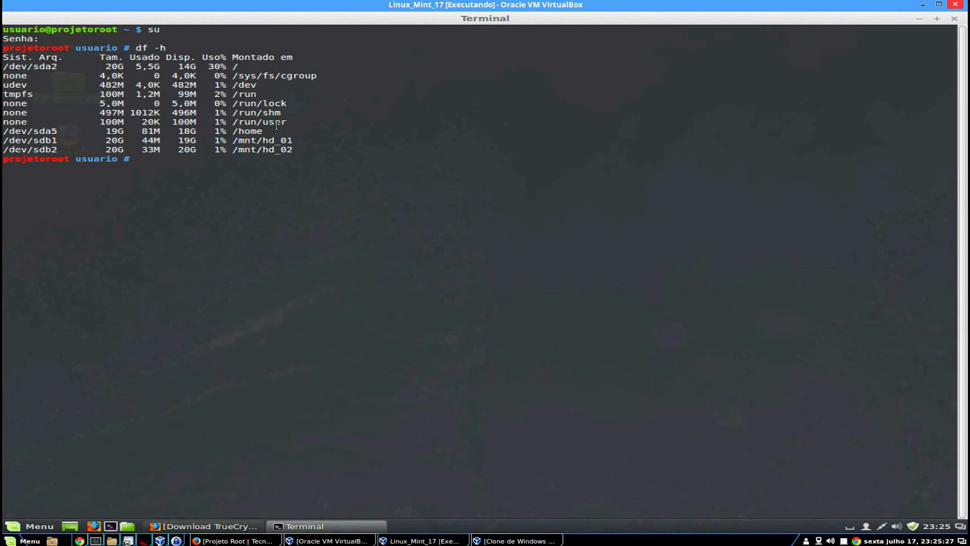
left_click_drag(27, 66, 63, 66)
left_click_drag(229, 67, 252, 67)
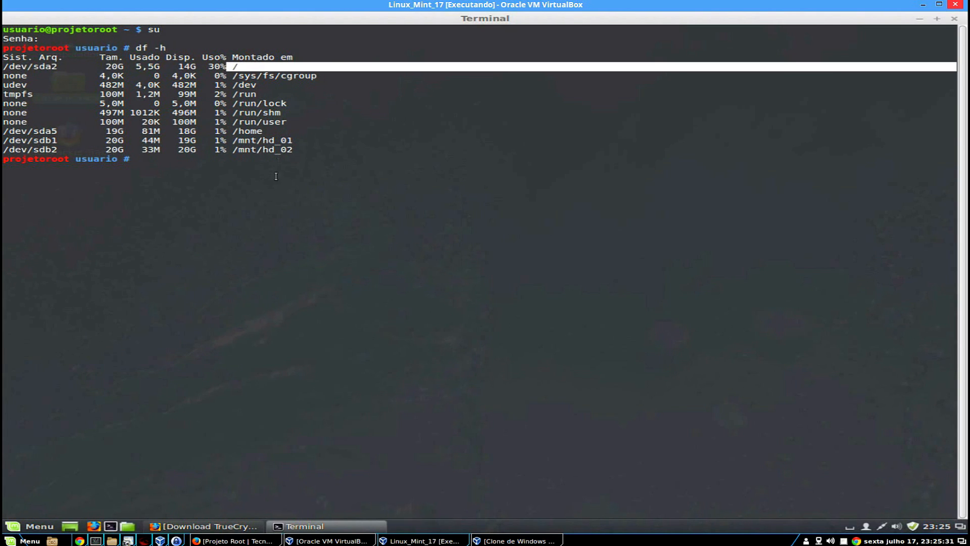
left_click_drag(3, 131, 263, 132)
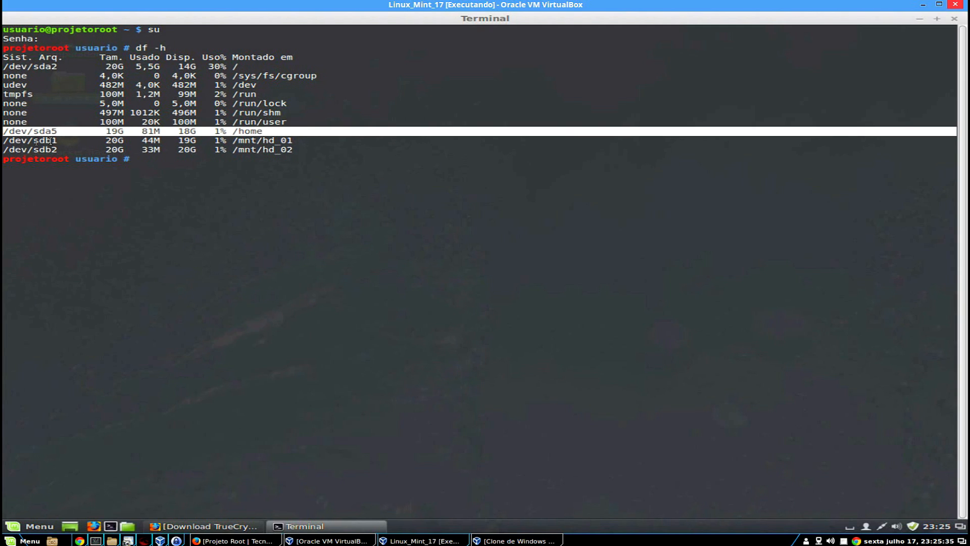
left_click_drag(4, 140, 310, 151)
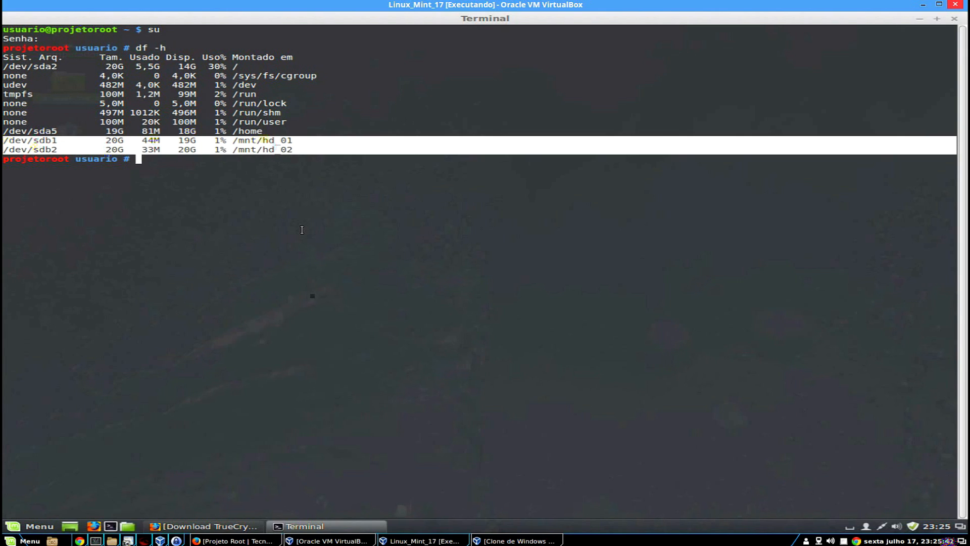
Run fdisk -l and highlight the sda, sdb and 17.2 GB sdc disks and the sdc1 partition.
left_click(301, 230)
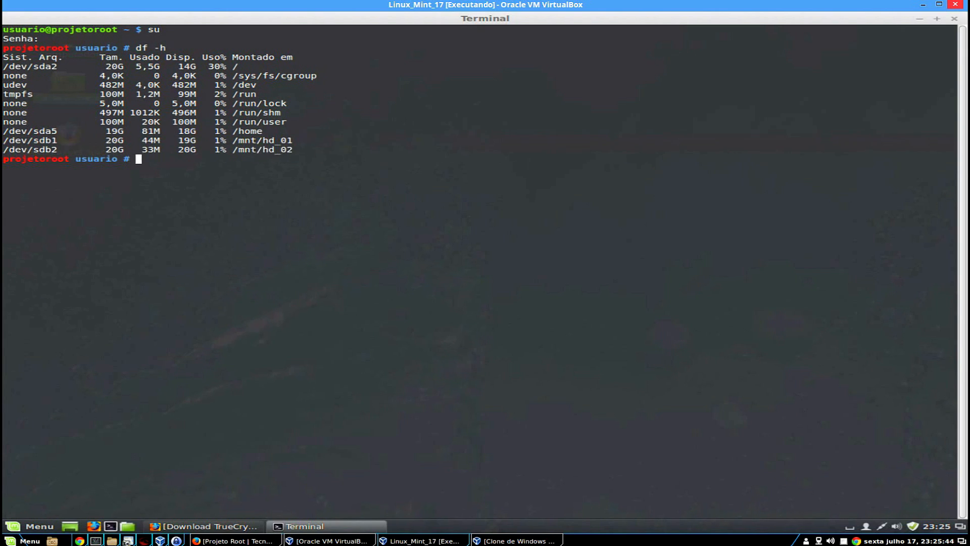
type("fdisk -l")
key("Return")
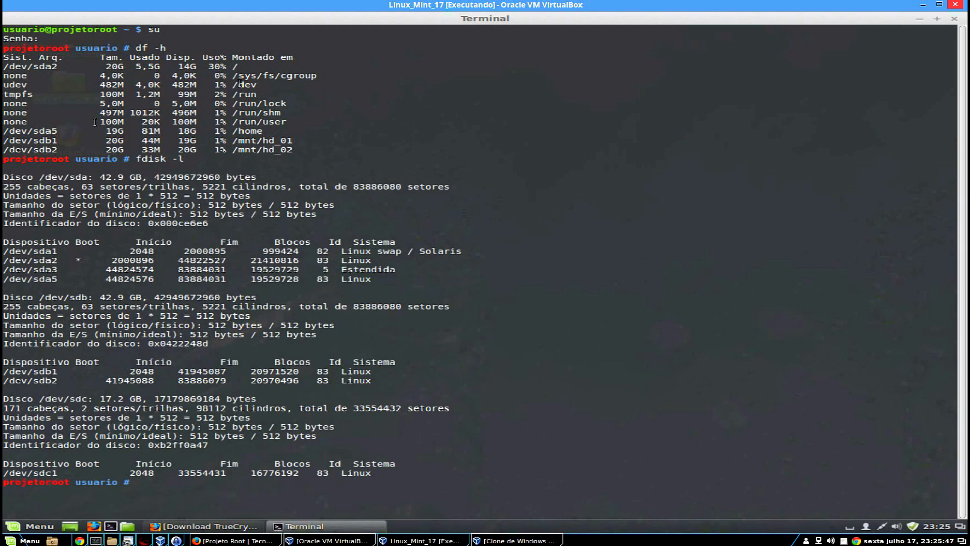
left_click_drag(39, 177, 88, 177)
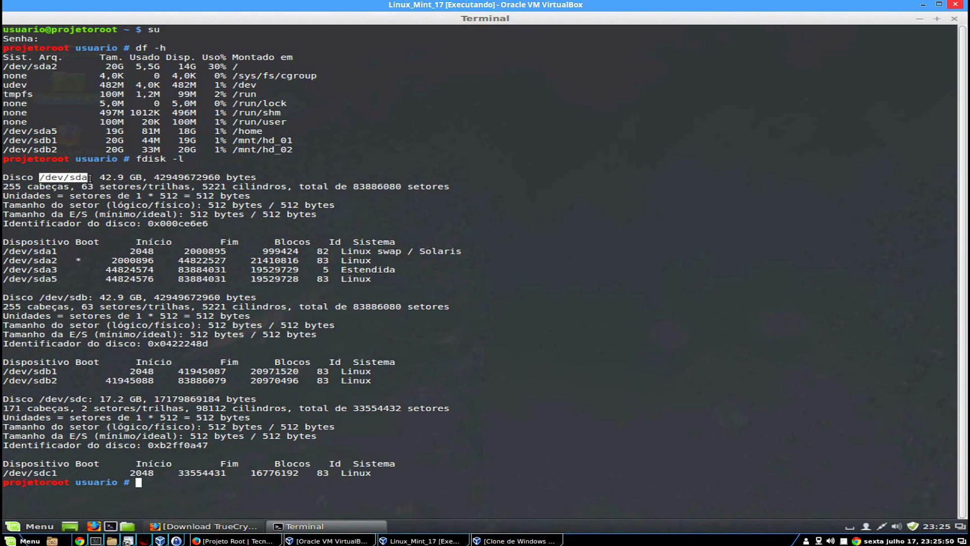
left_click_drag(40, 297, 93, 297)
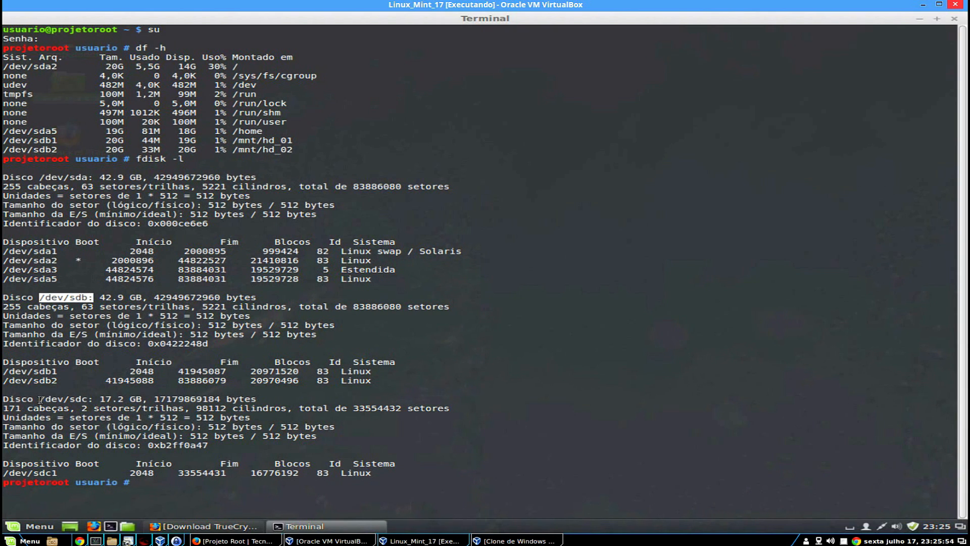
left_click_drag(34, 399, 93, 399)
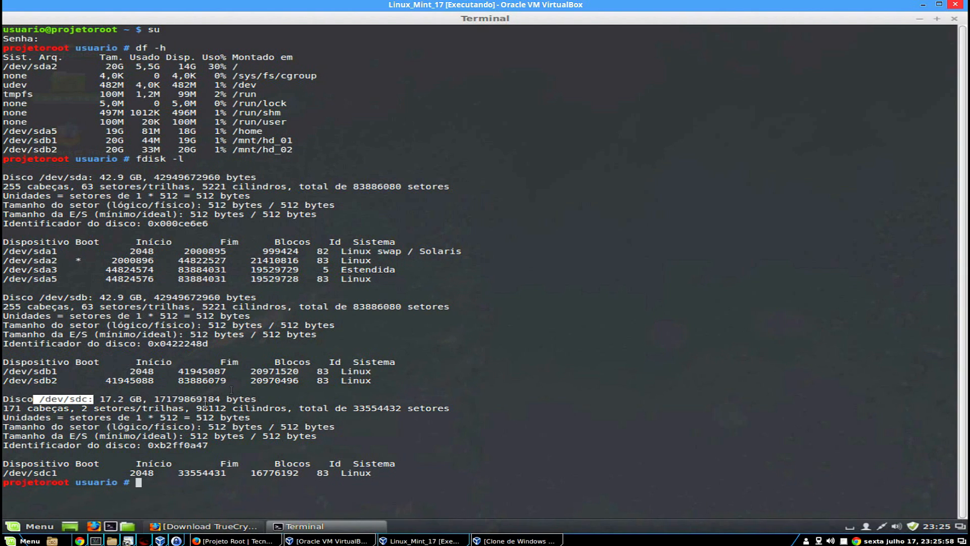
left_click_drag(3, 399, 142, 399)
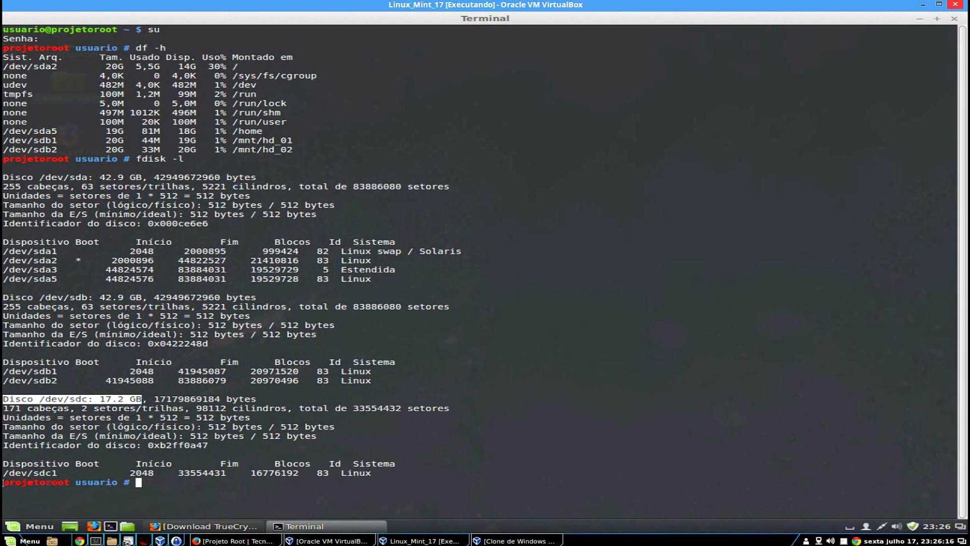
left_click_drag(4, 473, 374, 471)
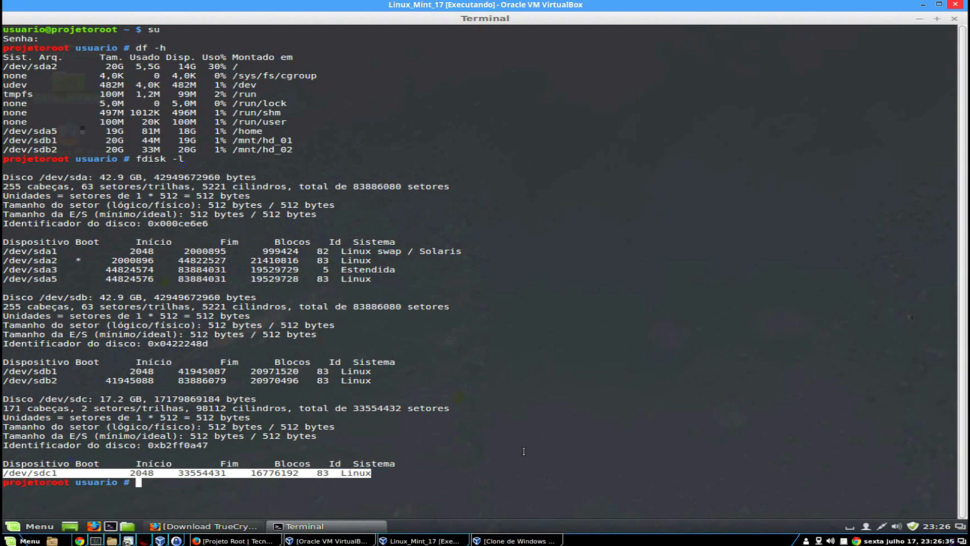
Change to /home/usuario/Downloads using Tab completion and list its contents with ls.
type("cd /h")
key("Tab")
type("u")
key("Tab")
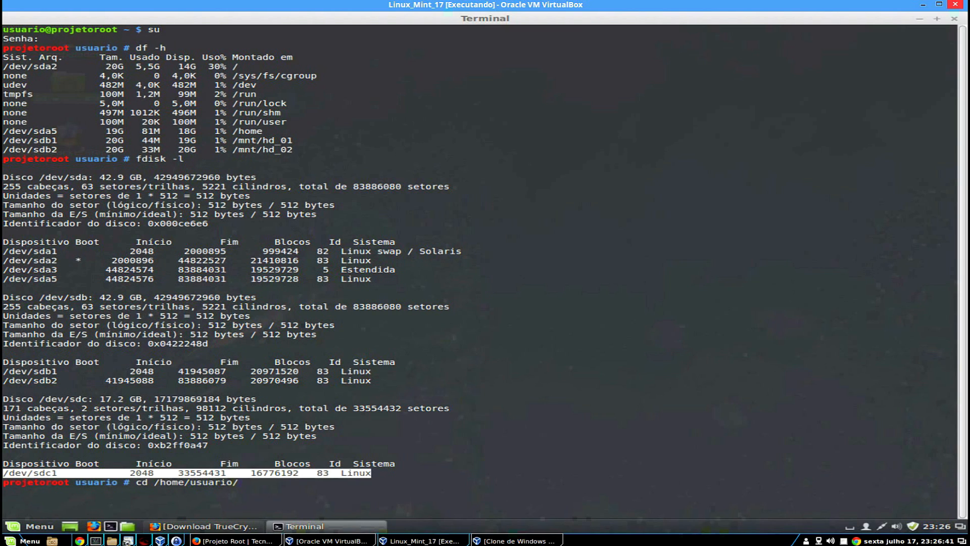
type("Do")
key("Tab")
key("Return")
type("l")
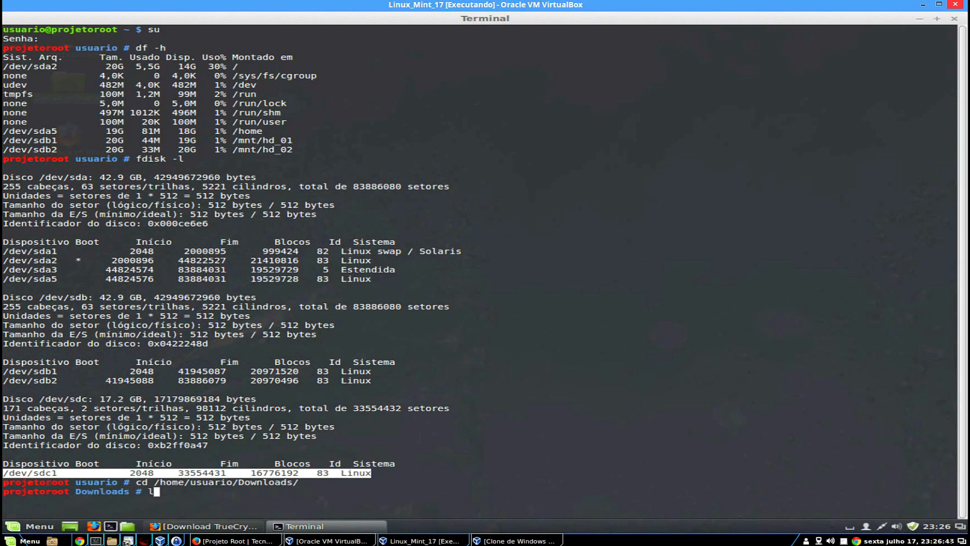
type("s")
key("Return")
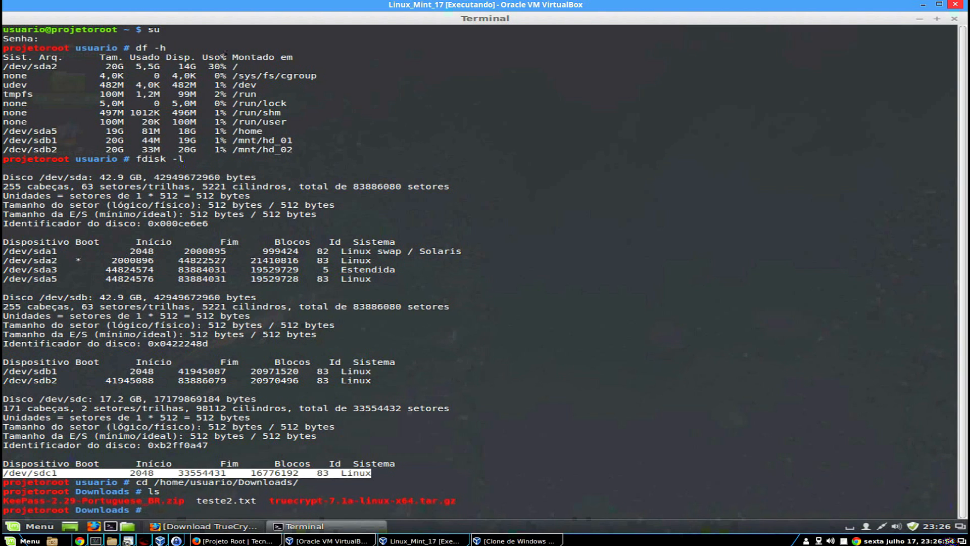
Clear the screen, run ls -lah, and highlight truecrypt-7.1a-linux-x64.tar.gz.
type("clear")
key("Return")
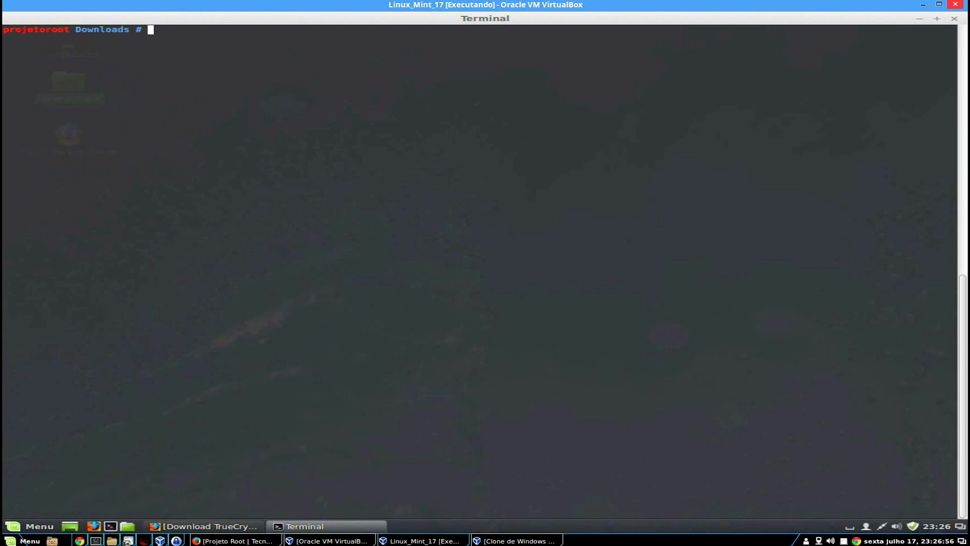
type("ls -lah")
key("Return")
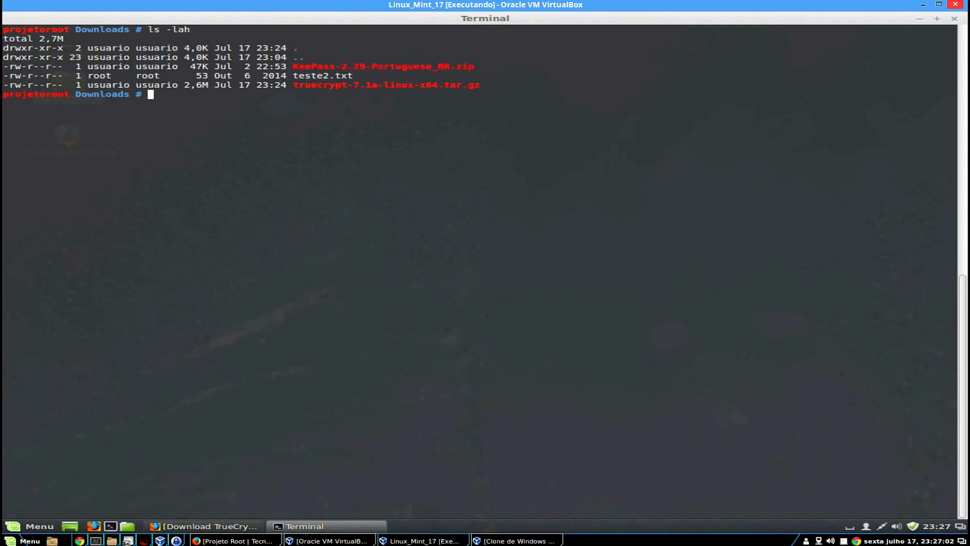
left_click_drag(293, 84, 483, 85)
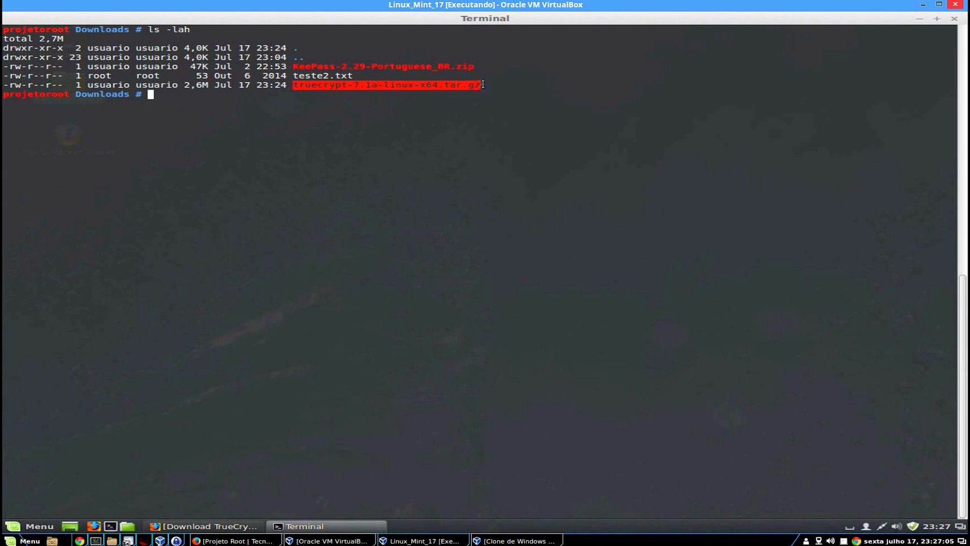
Extract the TrueCrypt archive with tar -xvzf and list the folder with ls.
left_click(558, 167)
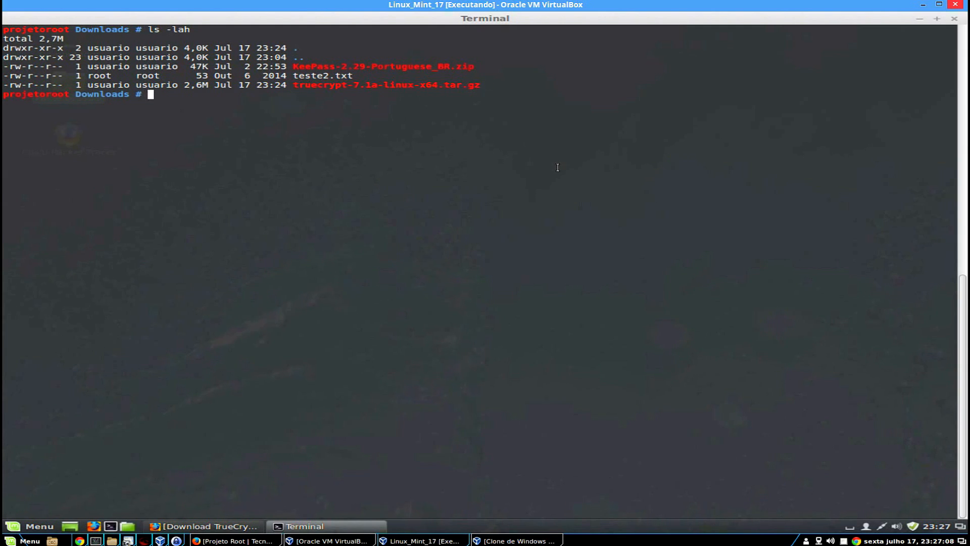
type("tar -xvzf")
type("ls")
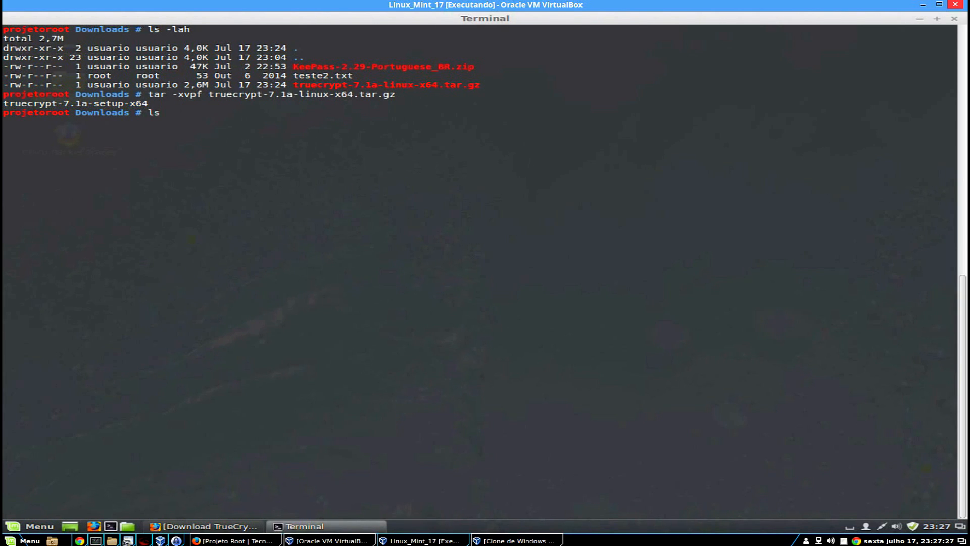
key("Return")
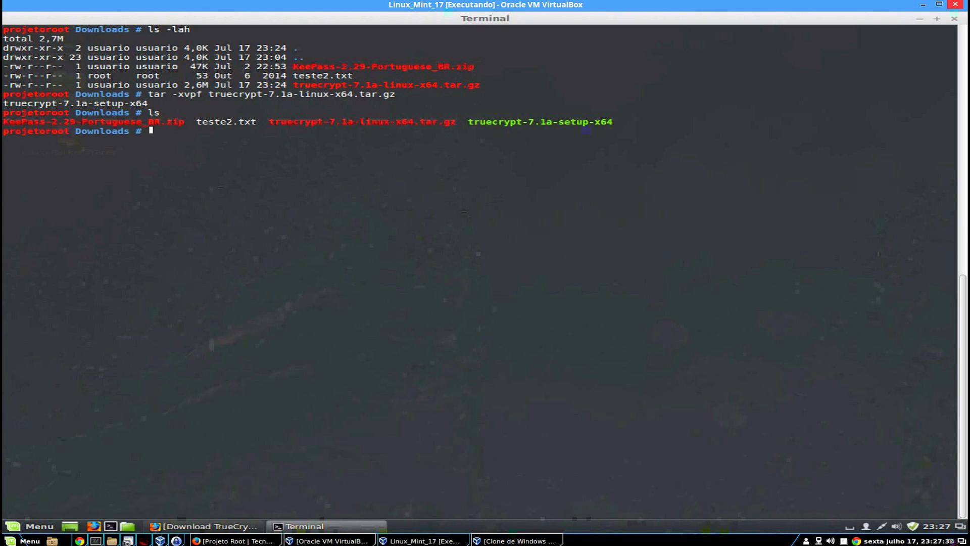
Check the setup file's executable permissions with ls -lah and type ./truecrypt-7.1a-setup-x64.
type("ls -lah")
key("Return")
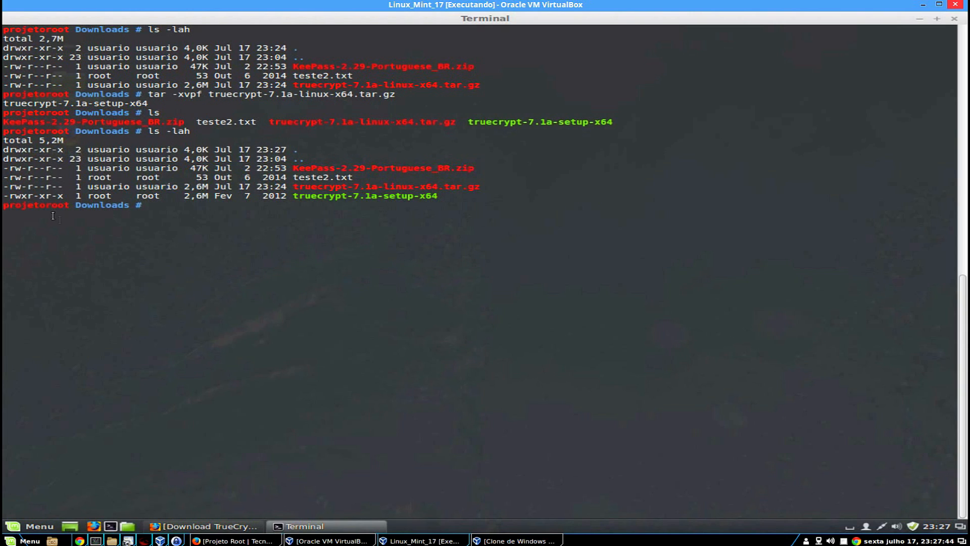
left_click_drag(10, 196, 65, 196)
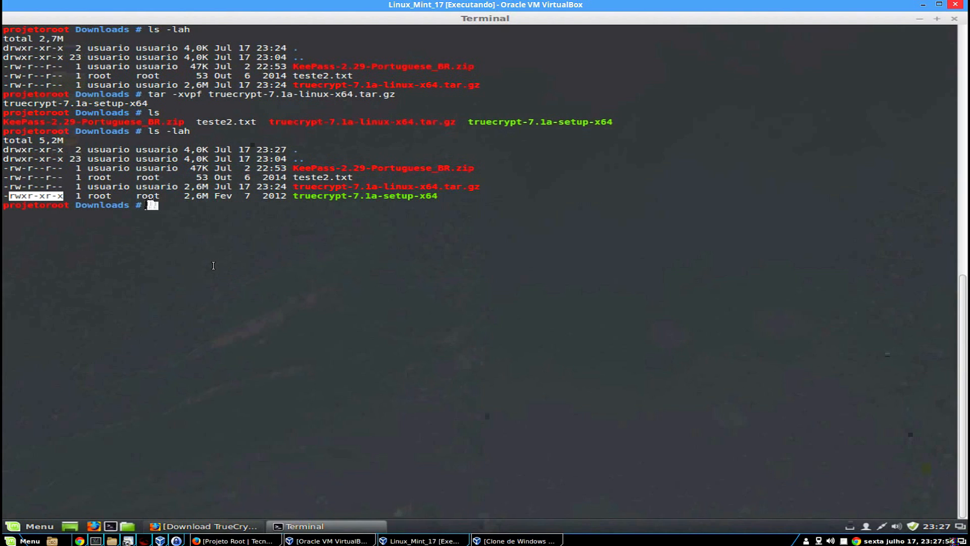
type("./tr")
key("Tab")
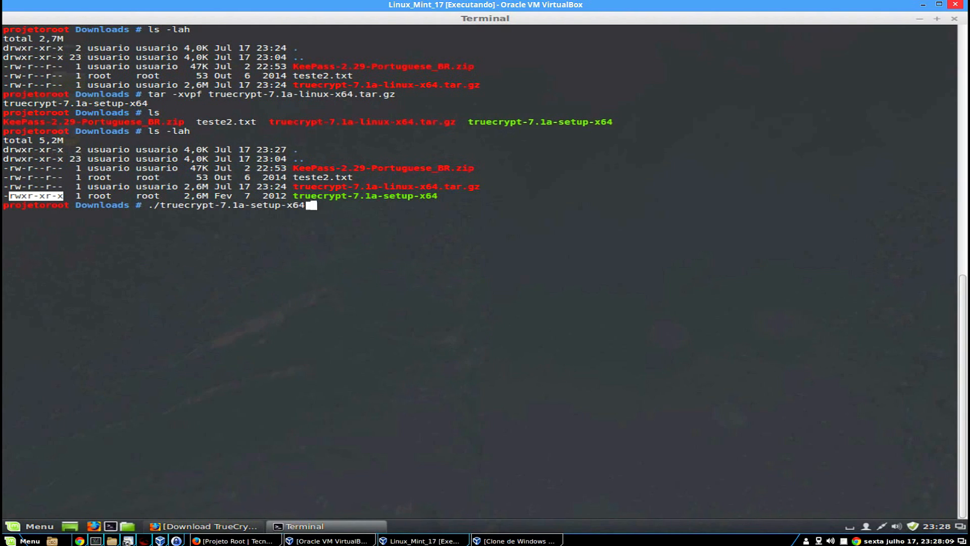
Run the TrueCrypt setup and choose option 1 to install.
key("Return")
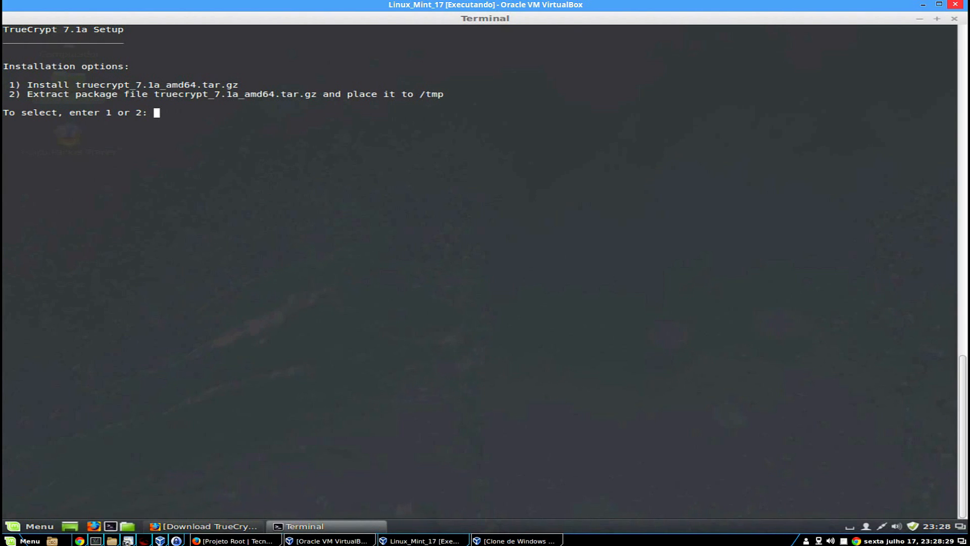
type("1")
key("Return")
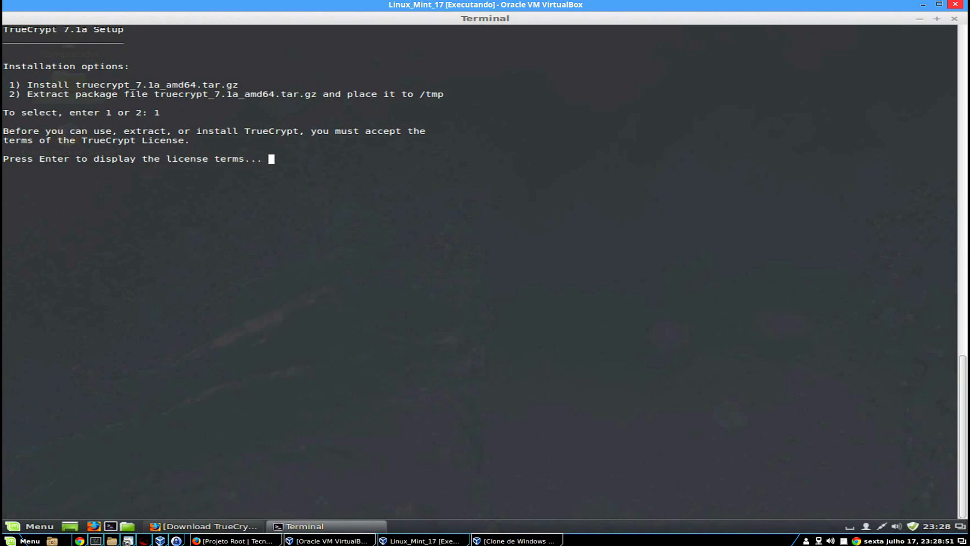
Page through the TrueCrypt License Version 3.0 text toward its end.
key("Return")
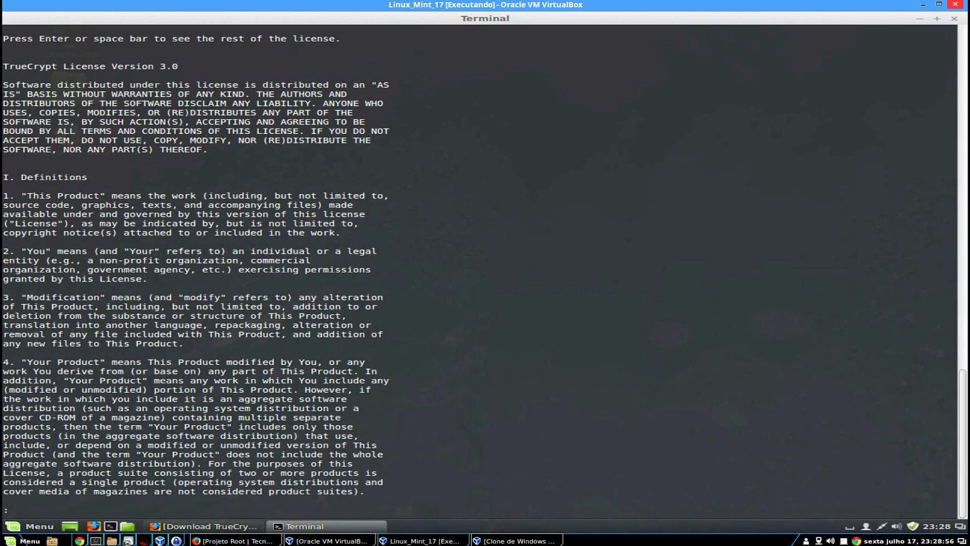
key("Return")
key("Return")
key("Return")
key("Return")
key("Return")
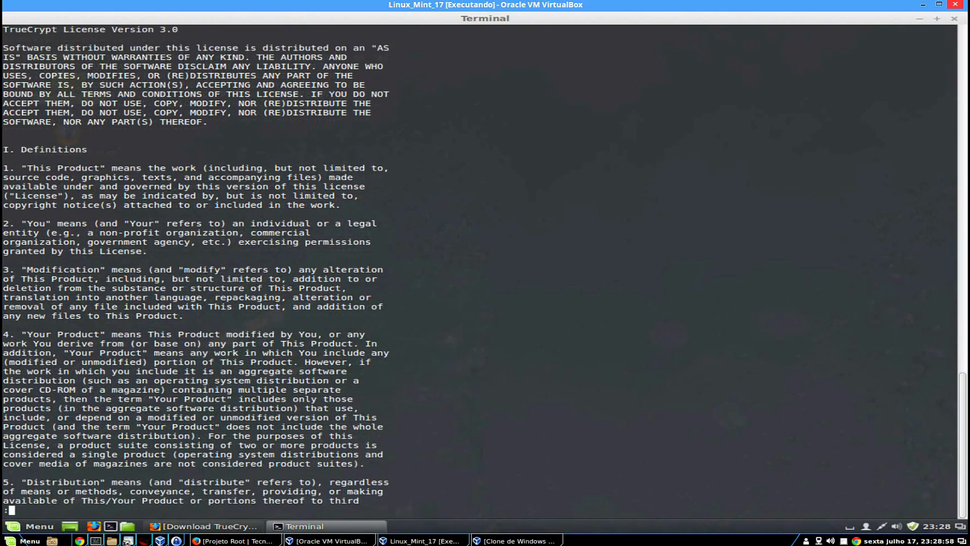
key("Return")
key("Return")
key("Return")
key("Return")
key("Return")
key("Return")
key("Return")
key("Return")
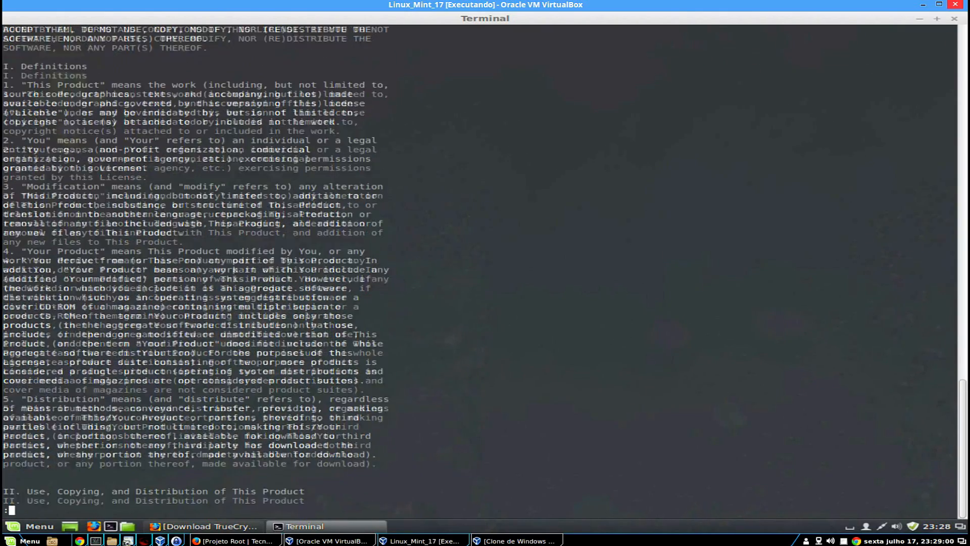
key("Return")
key("Return")
key("Return")
key("Return")
key("Return")
key("Return")
key("Return")
key("Return")
key("Return")
key("Return")
key("Return")
key("Return")
key("Return")
key("Return")
key("Return")
key("Return")
key("Return")
key("Return")
key("Return")
key("Return")
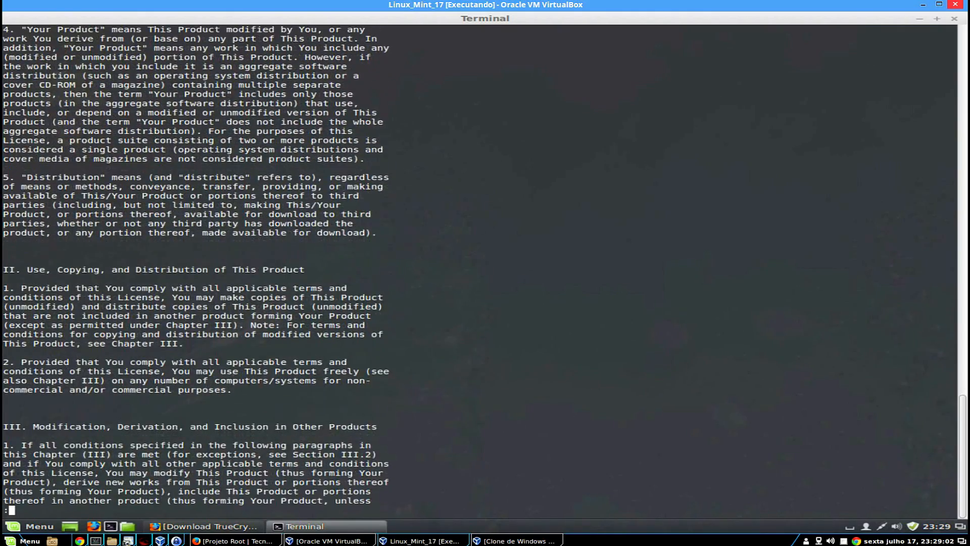
key("Return")
key("Return")
key("Return")
key("Return")
key("Return")
key("Return")
key("Return")
key("Return")
key("Return")
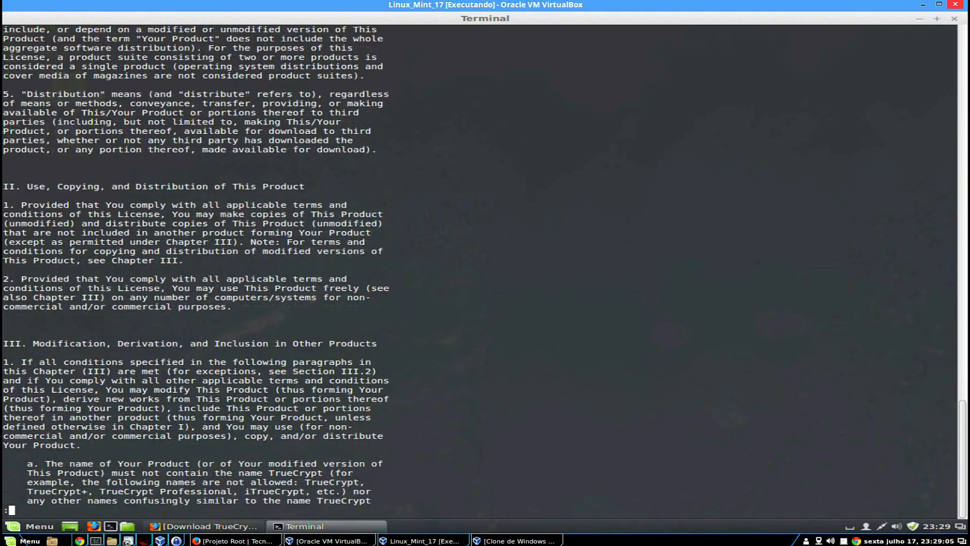
key("Return")
key("Return")
key("Return")
key("Return")
key("Return")
key("Return")
key("Return")
key("Return")
key("Return")
key("Return")
key("Return")
key("Return")
key("Return")
key("Return")
key("Return")
key("Return")
key("Return")
key("Return")
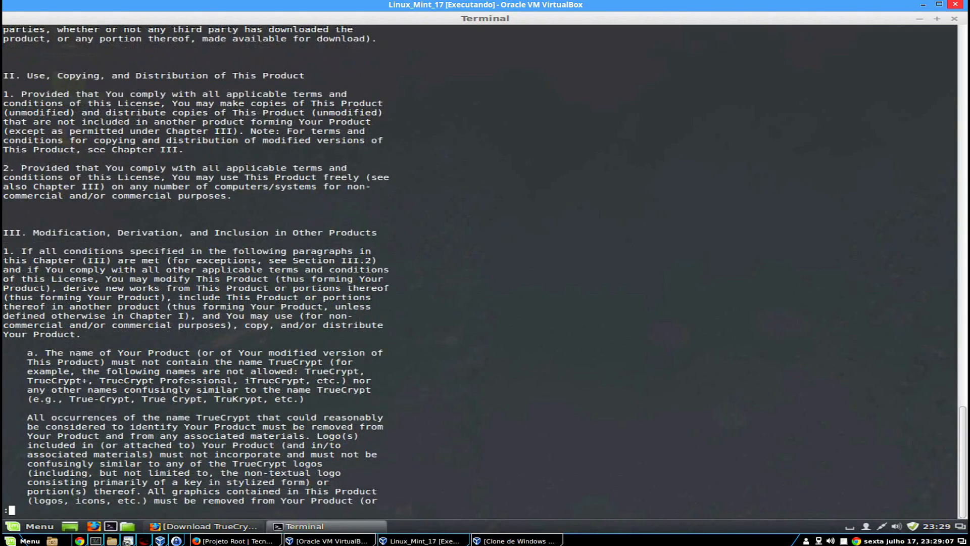
key("Return")
key("Return")
key("Return")
key("Return")
key("Return")
key("Return")
key("Return")
key("Return")
key("Return")
key("Return")
key("Return")
key("Return")
key("Return")
key("Return")
key("Return")
key("Return")
key("Return")
key("Return")
key("Return")
key("Return")
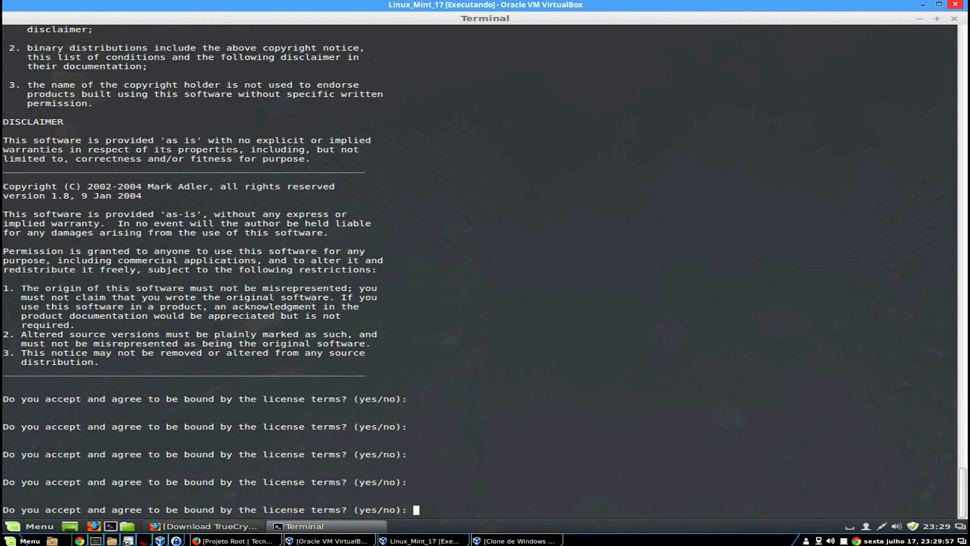
Answer yes at the TrueCrypt license prompt, correcting the mistyped 'yesss'.
type("yesss")
key("BackSpace")
key("BackSpace")
key("Return")
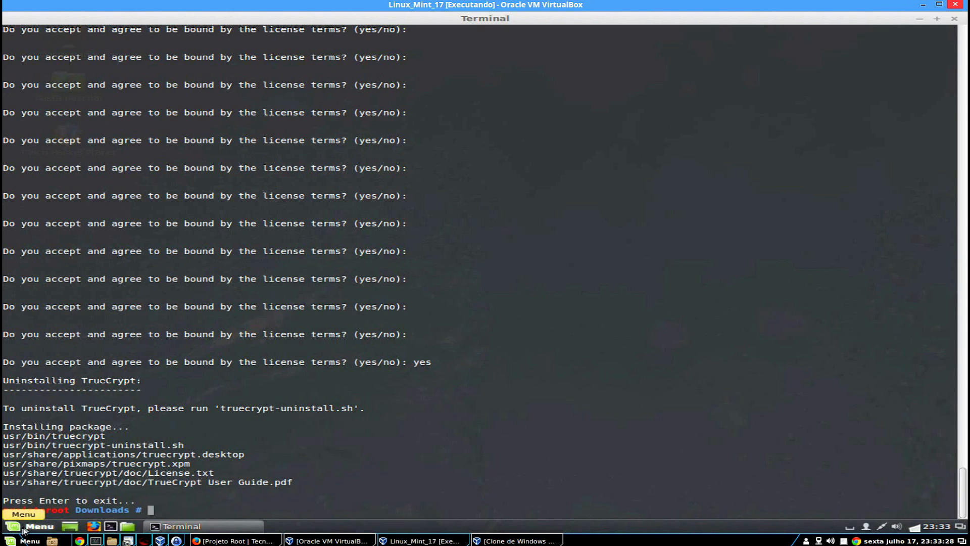
left_click(25, 528)
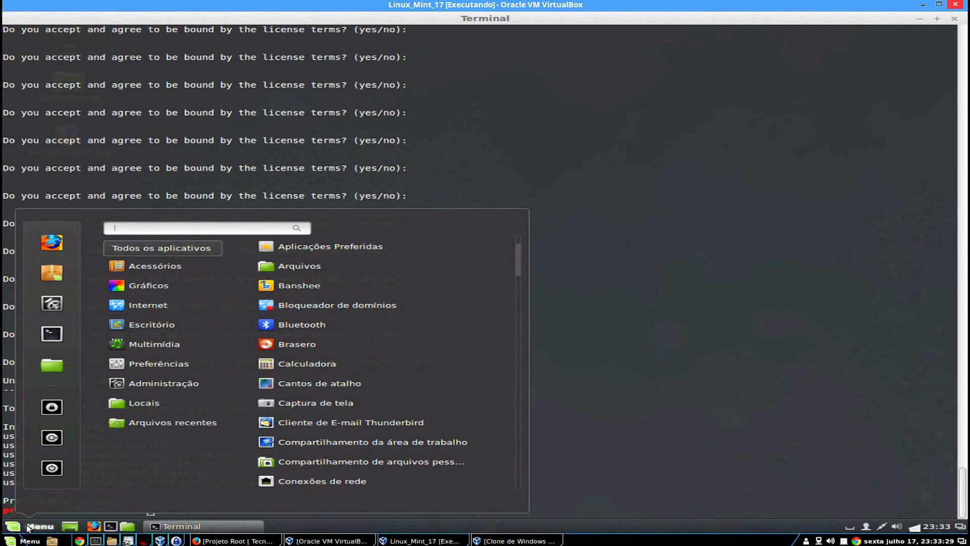
mouse_move(174, 265)
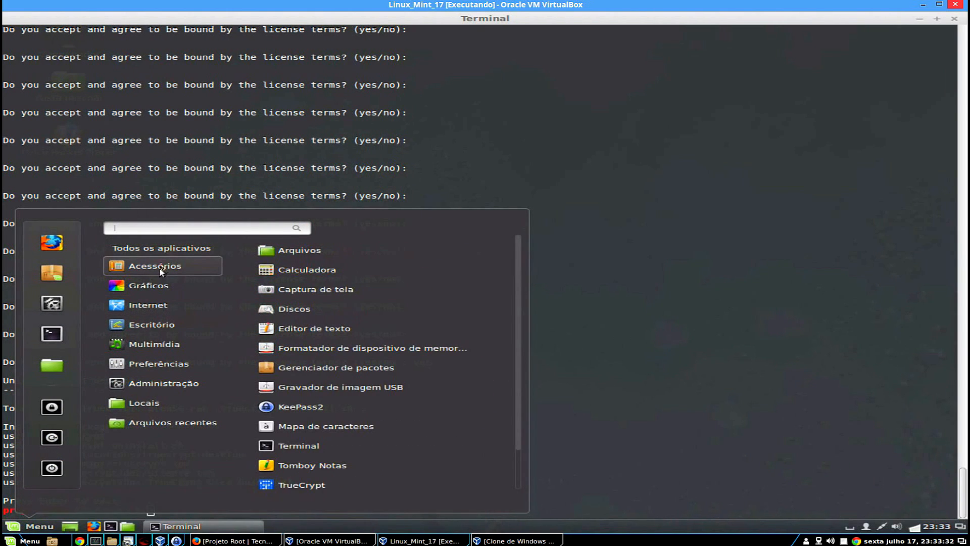
scroll(325, 454, "down", 2)
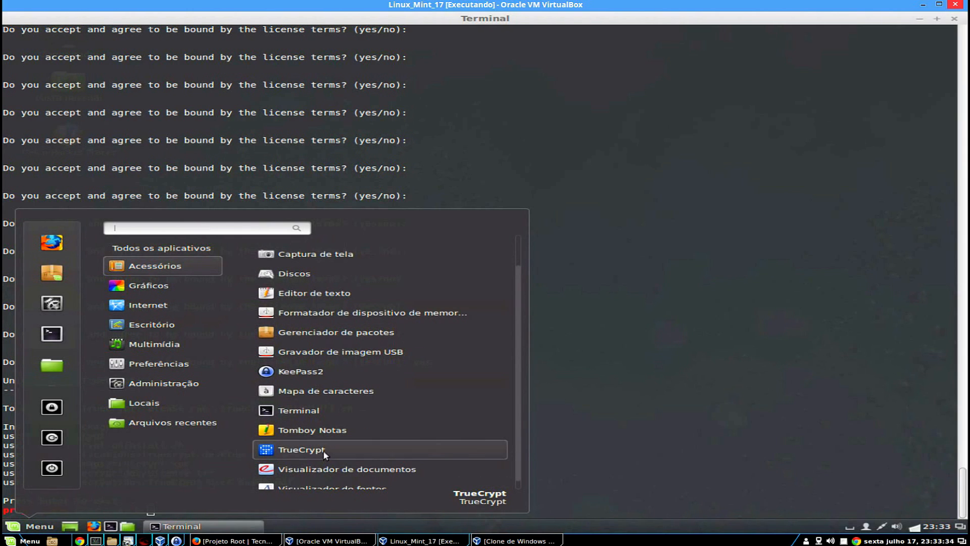
left_click(663, 401)
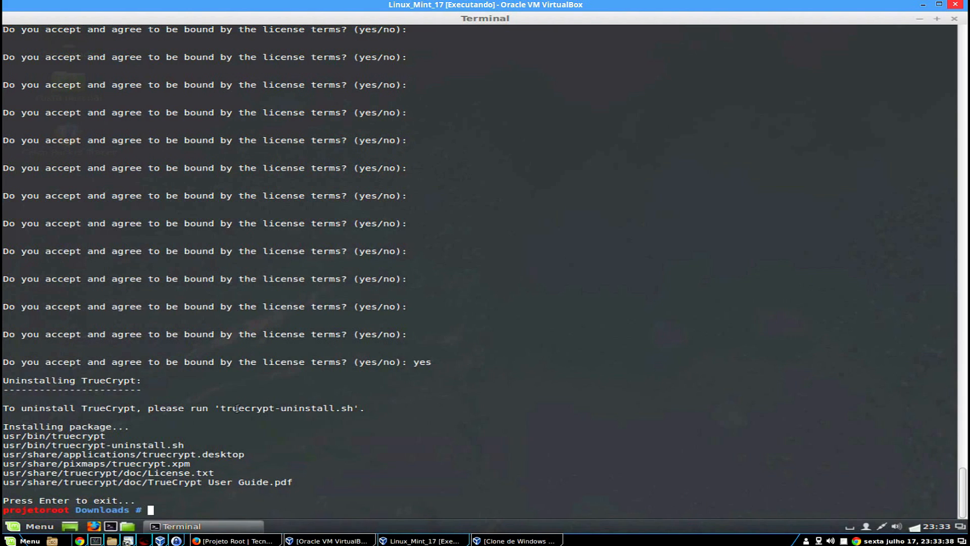
Copy truecrypt-uninstall.sh from the installer output with Copiar, ready to paste at the prompt.
left_click_drag(221, 409, 354, 409)
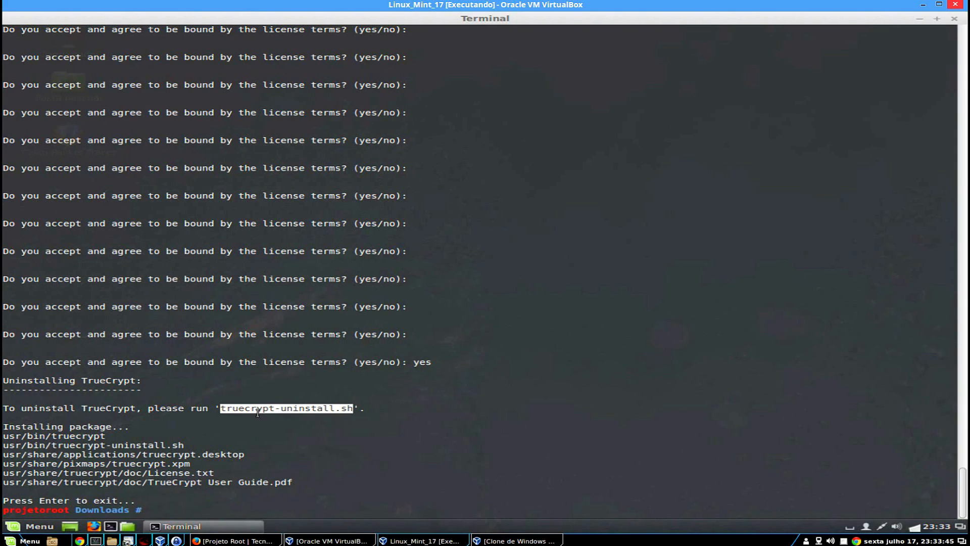
right_click(310, 411)
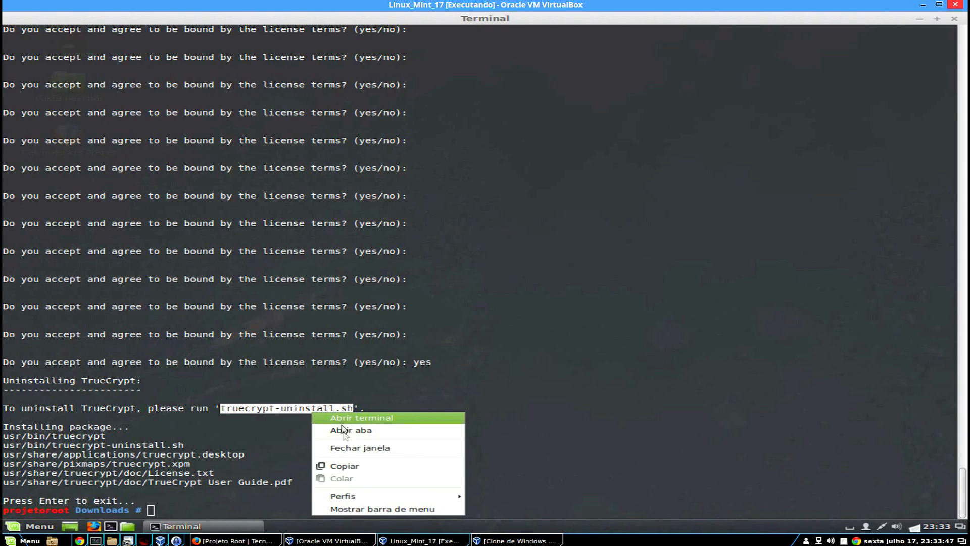
left_click(326, 464)
left_click(353, 459)
right_click(458, 419)
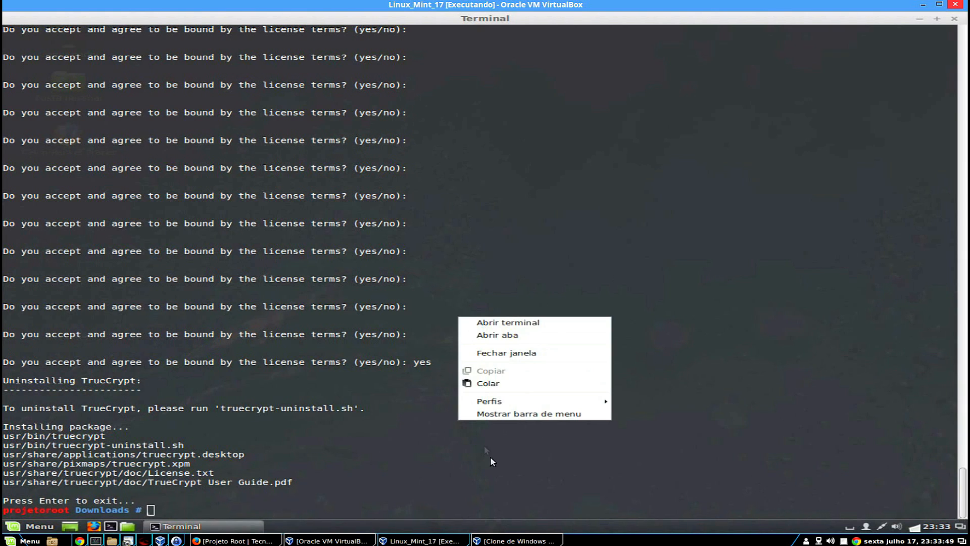
Paste and run truecrypt-uninstall.sh to uninstall TrueCrypt.
left_click(513, 381)
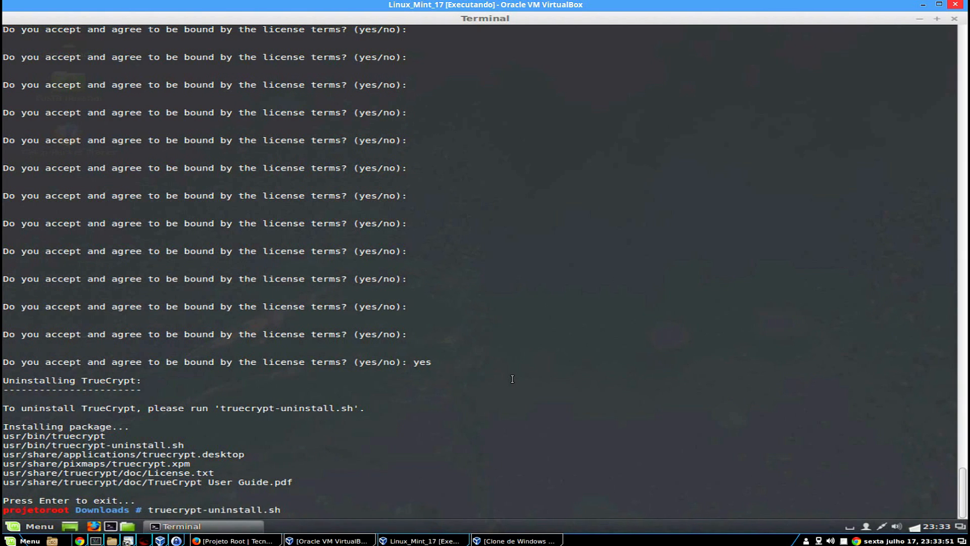
key("Return")
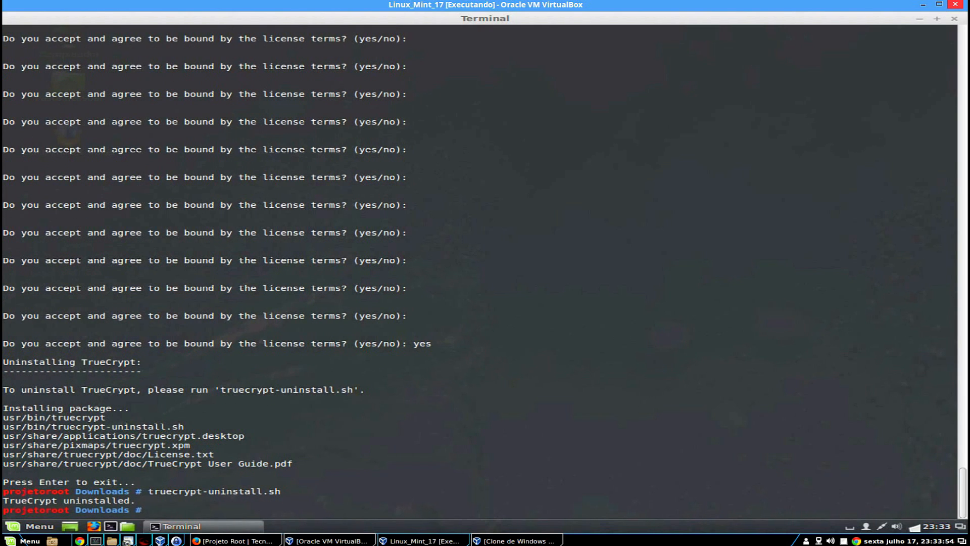
left_click(22, 526)
mouse_move(172, 264)
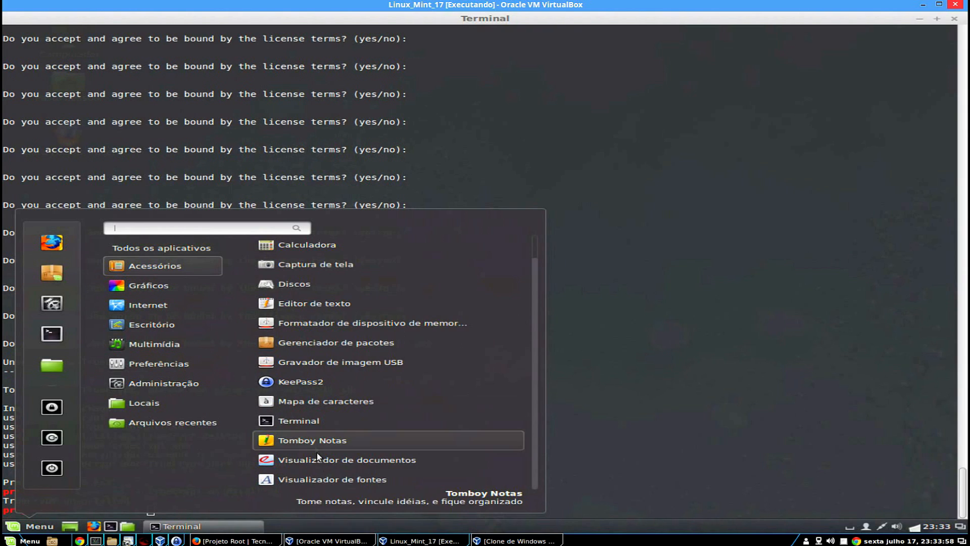
left_click(723, 317)
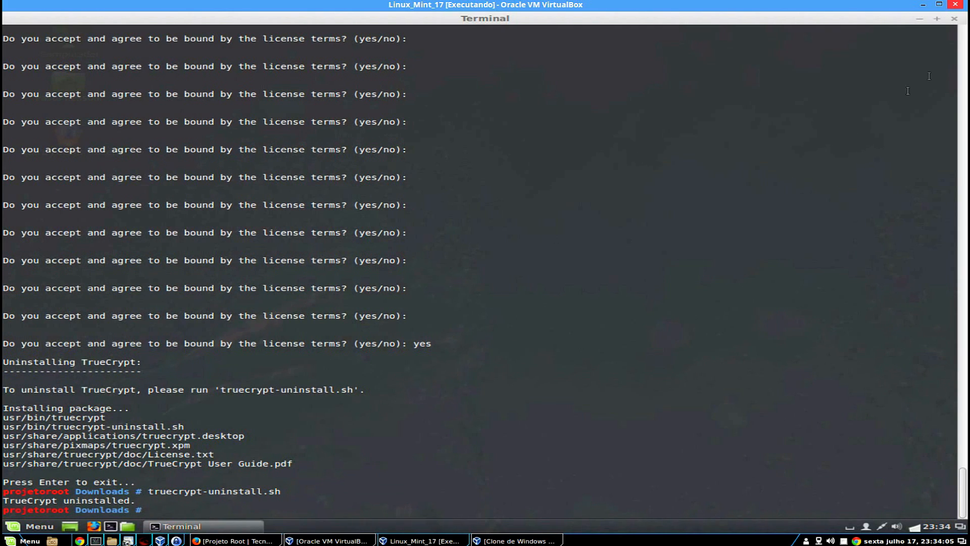
Exit the root shell and the user session with exit, closing the terminal.
type("exit")
key("Return")
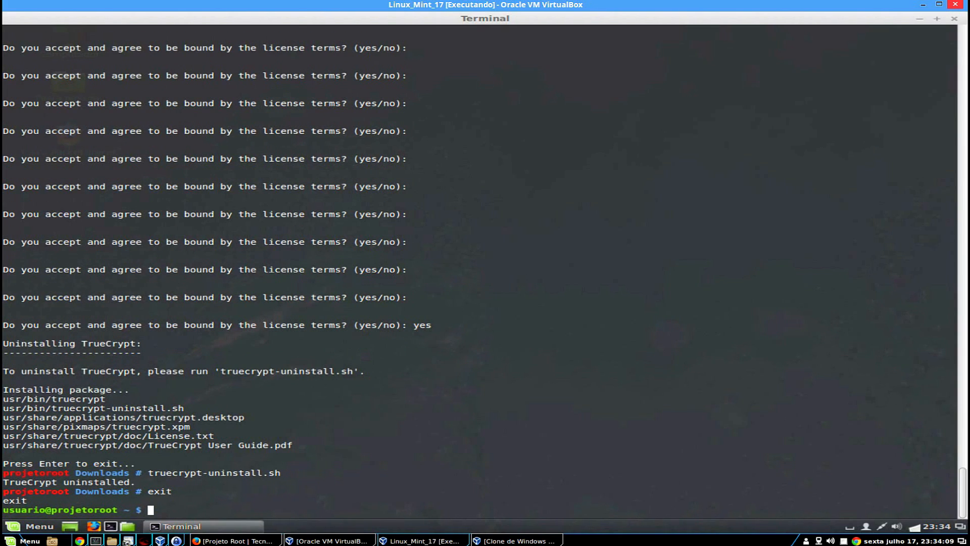
type("exit")
key("Return")
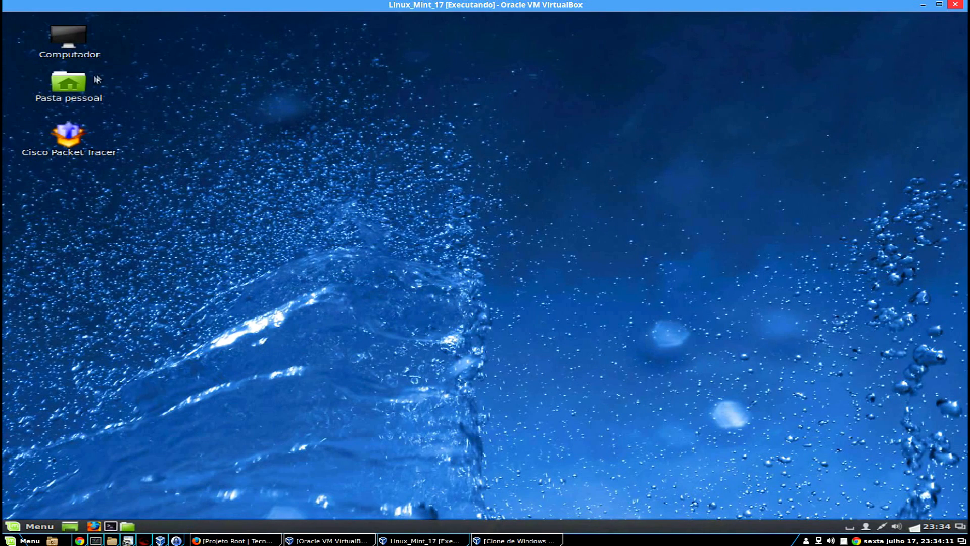
Open the Downloads folder from Pasta pessoal in a maximized Nemo window.
double_click(69, 83)
left_click(680, 148)
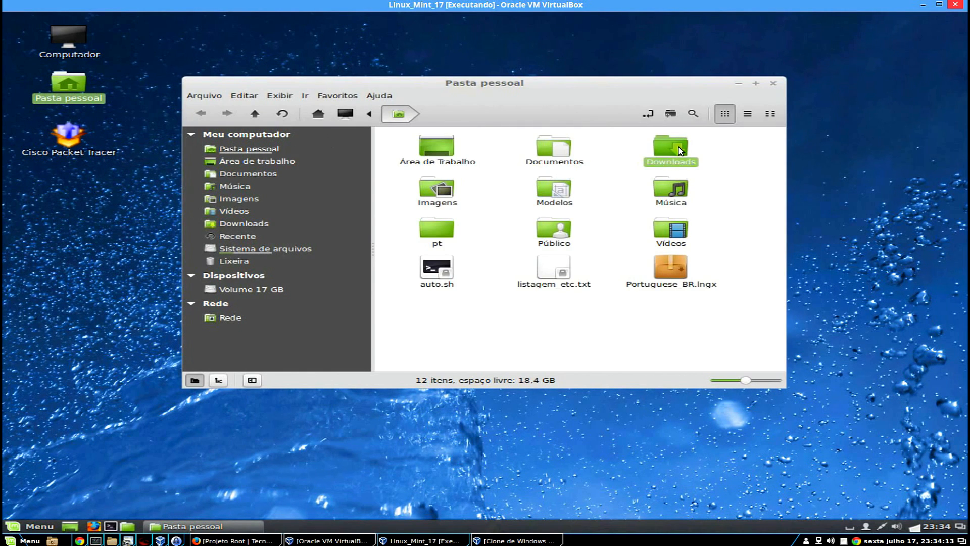
double_click(678, 147)
double_click(556, 85)
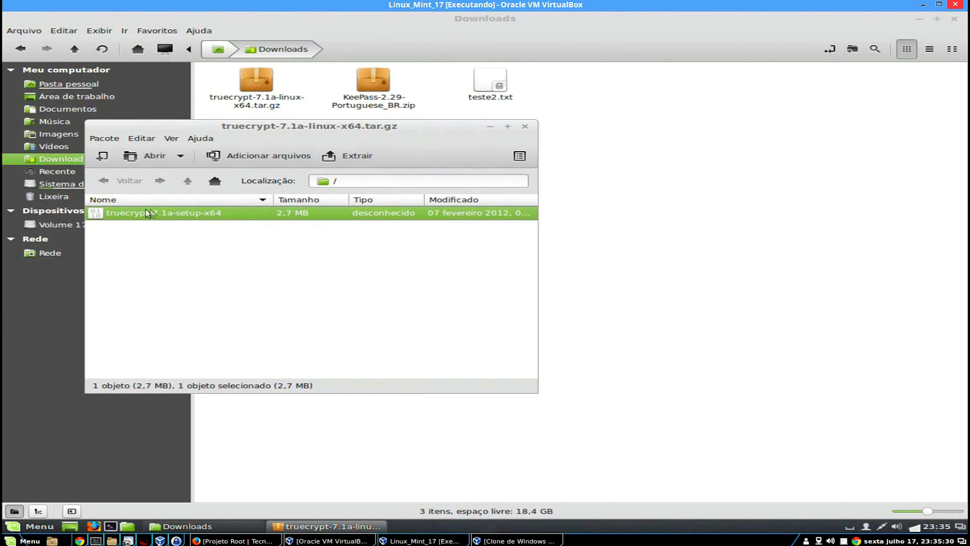
Extract truecrypt-7.1a-setup-x64 from the archive into Downloads and launch it.
left_click_drag(132, 217, 628, 155)
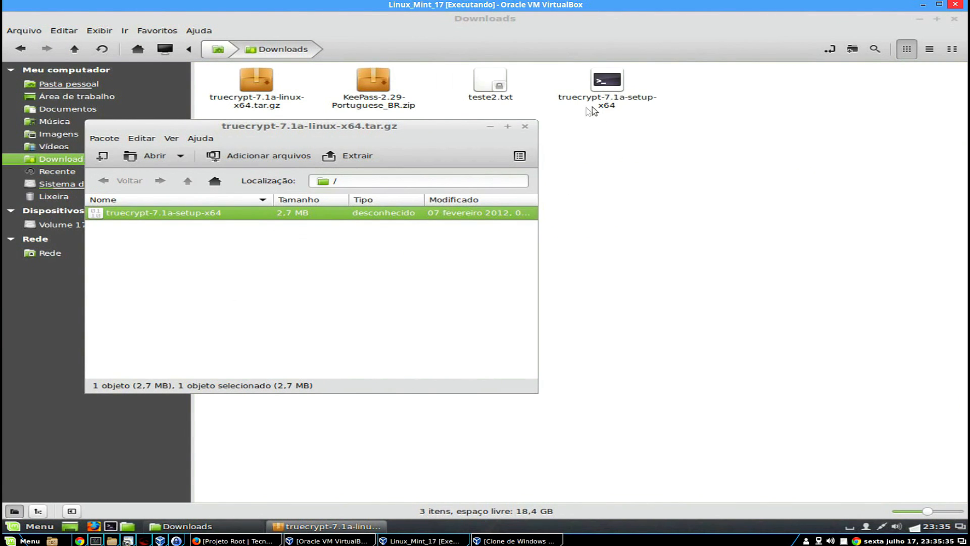
left_click(525, 127)
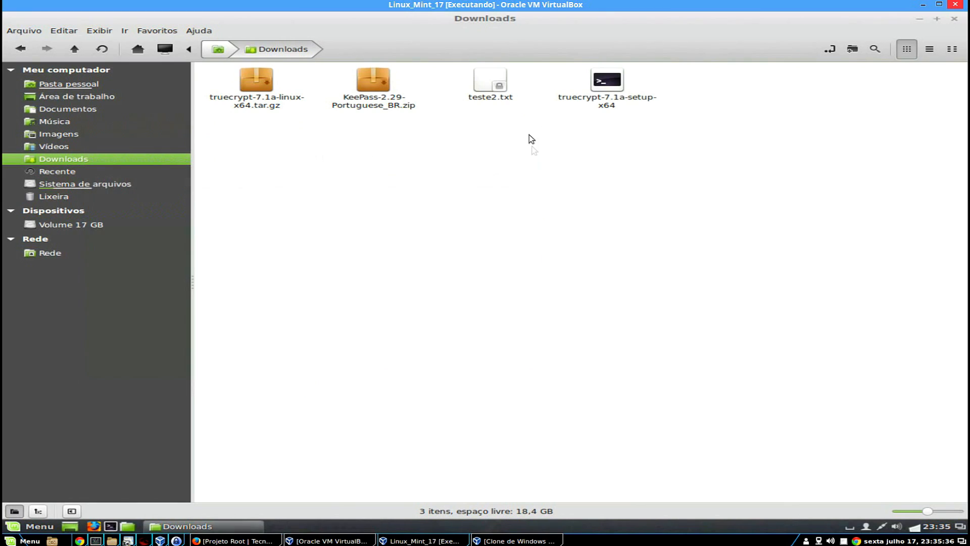
double_click(610, 90)
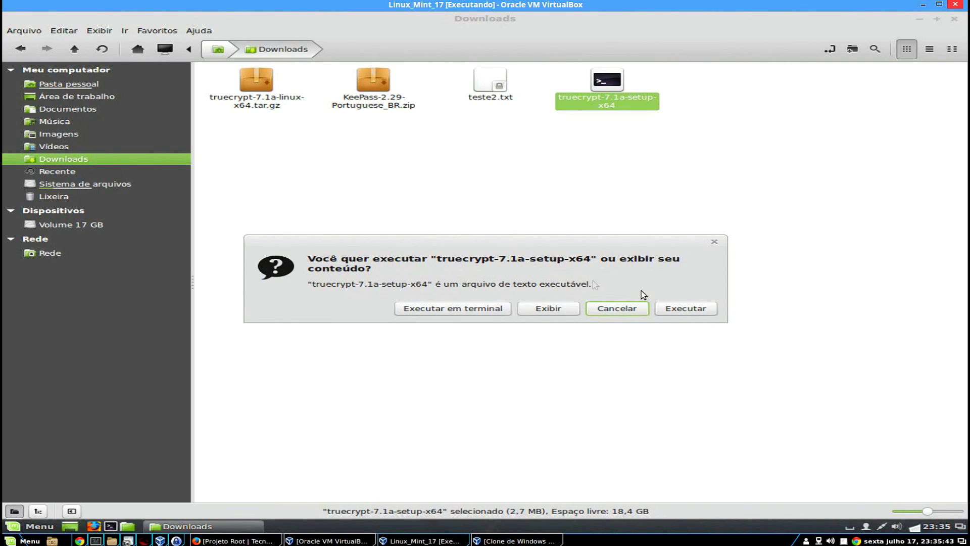
Run the setup file and choose option 1 to install the TrueCrypt package.
left_click(677, 309)
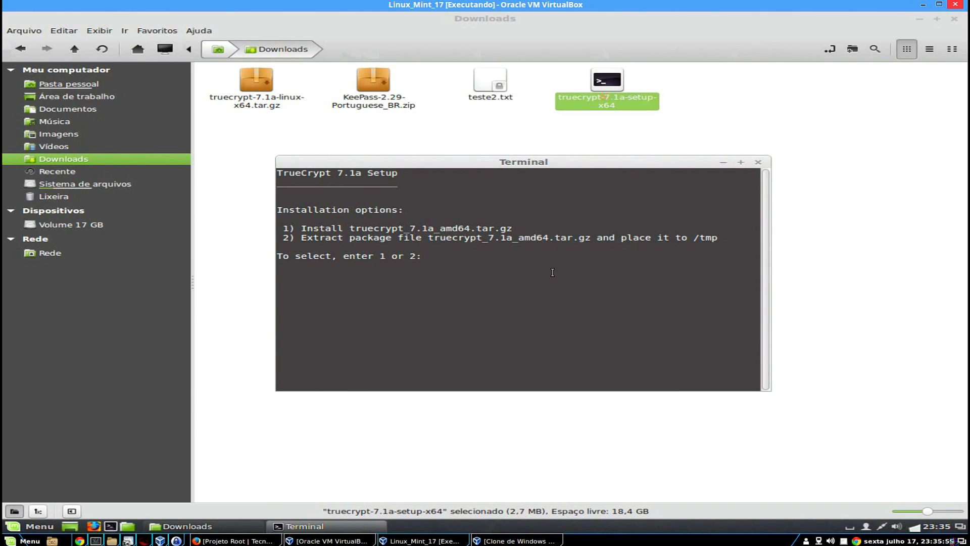
type("1")
key("Return")
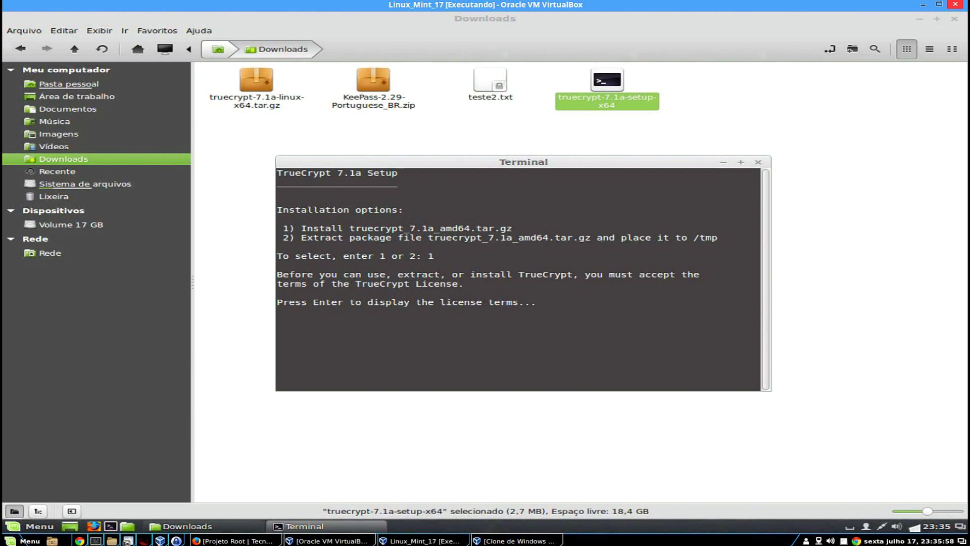
Page through the license text until the yes/no acceptance question appears.
key("Return")
key("Return")
key("Return")
key("Return")
key("Return")
key("Return")
key("Return")
key("Return")
key("Return")
key("Return")
key("Return")
key("Return")
key("Return")
key("Return")
key("Return")
key("Return")
key("Return")
key("Return")
key("Return")
key("Return")
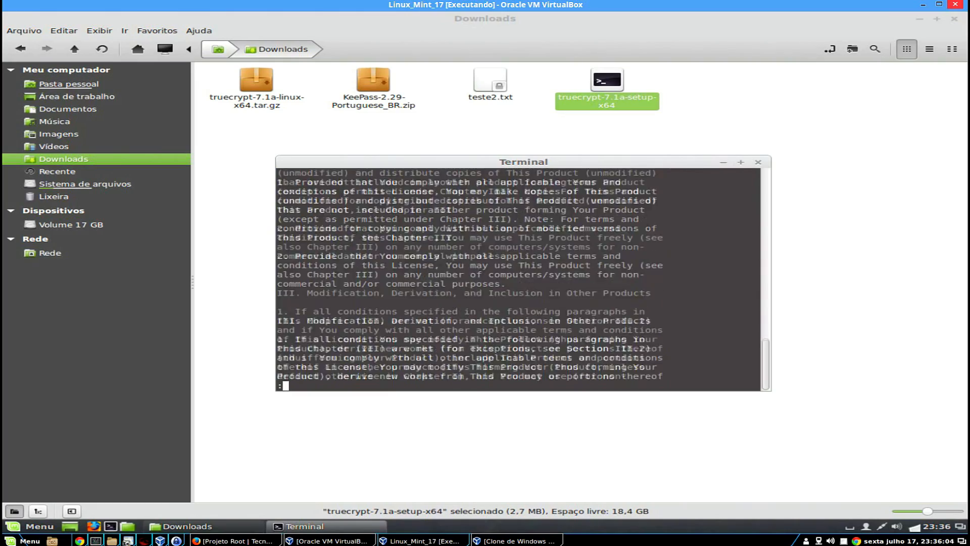
key("Return")
key("Return")
key("Return")
key("Return")
key("Return")
key("Return")
key("Return")
key("Return")
key("Return")
key("Return")
key("Return")
key("Return")
key("Return")
key("Return")
key("Return")
key("Return")
key("Return")
key("Return")
key("Return")
key("Return")
key("Return")
key("Return")
key("Return")
key("Return")
key("Return")
key("Return")
key("Return")
key("Return")
key("Return")
key("Return")
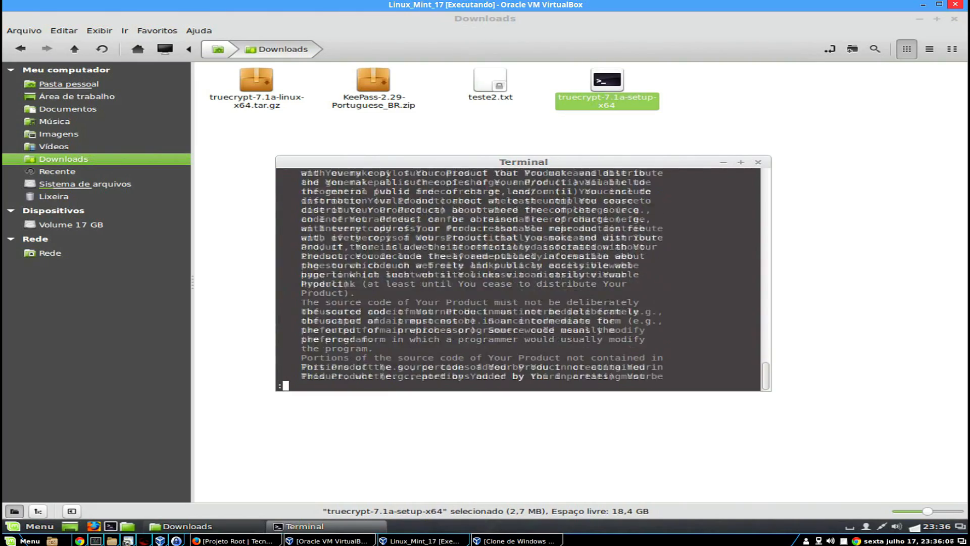
key("Return")
key("Return")
key("Return")
key("Return")
key("Return")
key("Return")
key("Return")
key("Return")
key("Return")
key("Return")
key("Return")
key("Return")
key("Return")
key("Return")
key("Return")
key("Return")
key("Return")
key("Return")
key("Return")
key("Return")
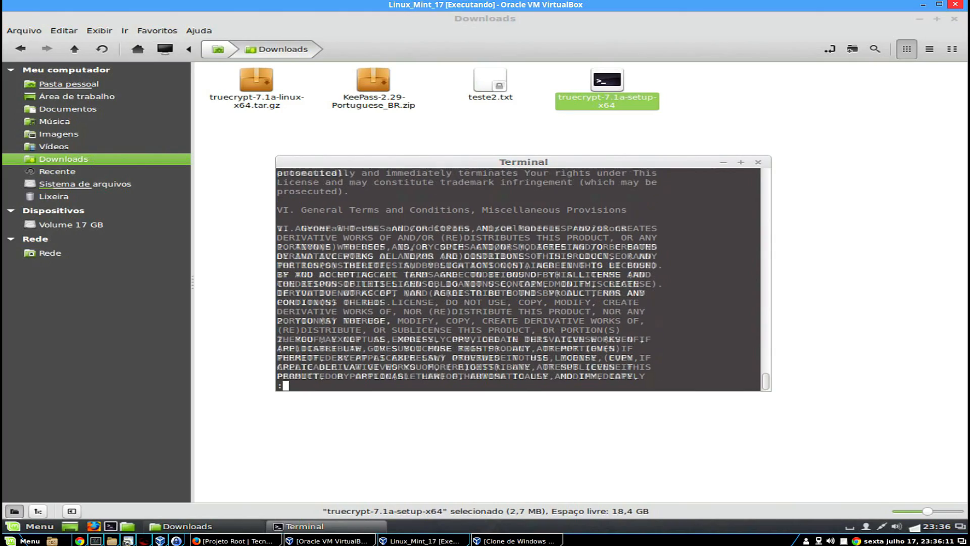
key("Return")
key("Return")
key("Return")
key("Return")
key("Return")
key("Return")
key("Return")
key("Return")
key("Return")
key("Return")
key("Return")
key("Return")
key("Return")
key("Return")
key("Return")
key("Return")
key("Return")
key("Return")
key("Return")
key("Return")
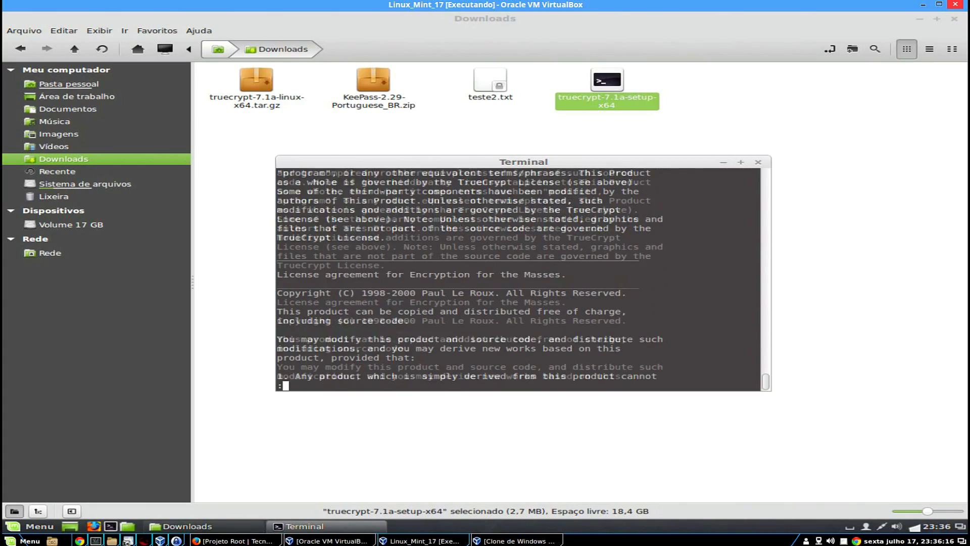
key("Return")
key("Return")
key("Return")
key("Return")
key("Return")
key("Return")
key("Return")
key("Return")
key("Return")
key("Return")
key("Return")
key("Return")
key("Return")
key("Return")
key("Return")
key("Return")
key("Return")
key("Return")
key("Return")
key("Return")
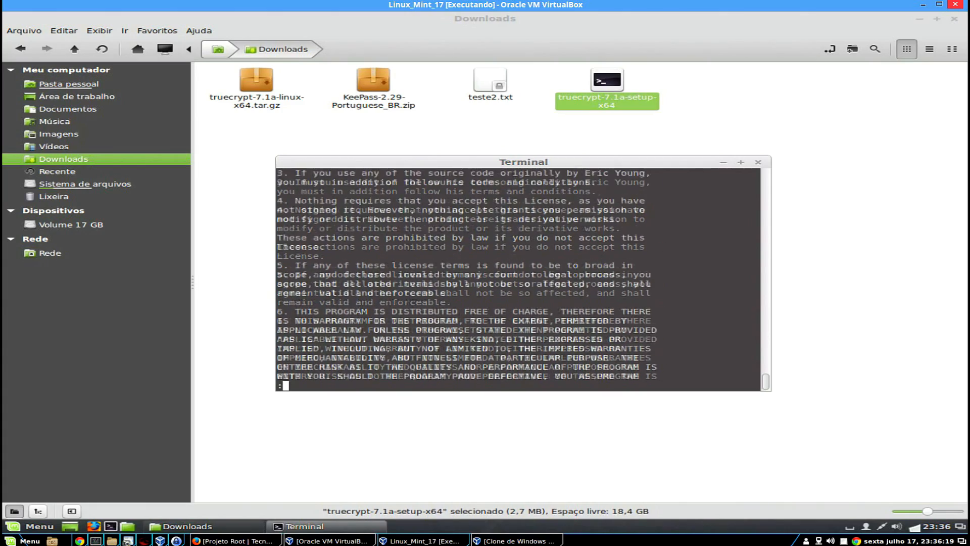
key("Return")
key("Return")
key("Return")
key("Return")
key("Return")
key("Return")
key("Return")
key("Return")
key("Return")
key("Return")
key("Return")
key("Return")
key("Return")
key("Return")
key("Return")
key("Return")
key("Return")
key("Return")
key("Return")
key("Return")
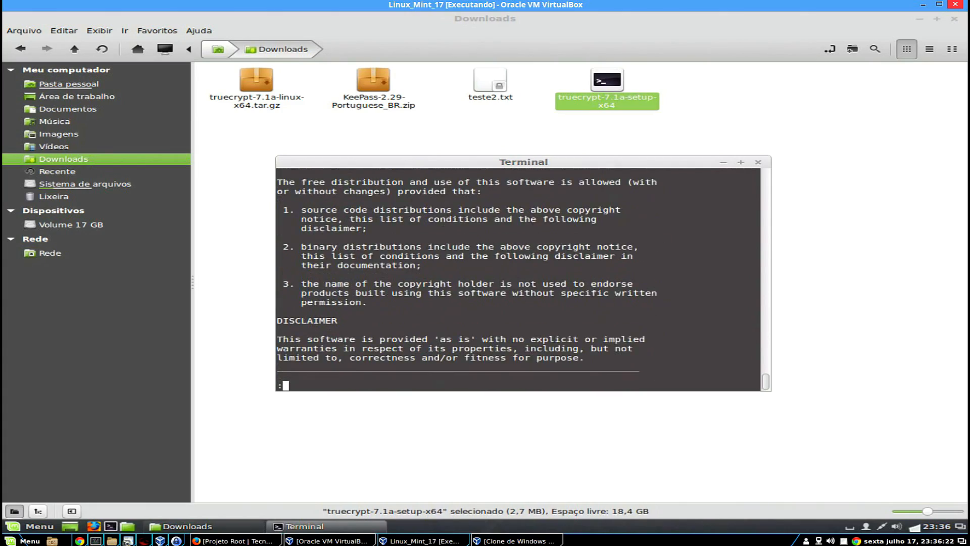
key("Return")
key("Return")
key("Return")
key("Return")
key("Return")
key("Return")
key("Return")
key("Return")
key("Return")
key("Return")
key("Return")
key("Return")
key("Return")
key("Return")
key("Return")
key("Return")
key("Return")
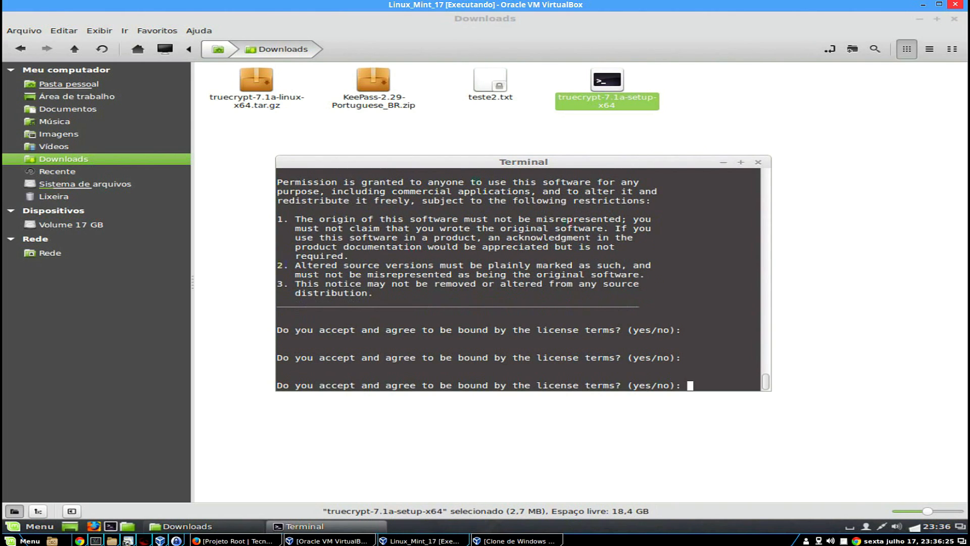
Accept the license with yes and give the administrator password to install.
type("yes")
key("Return")
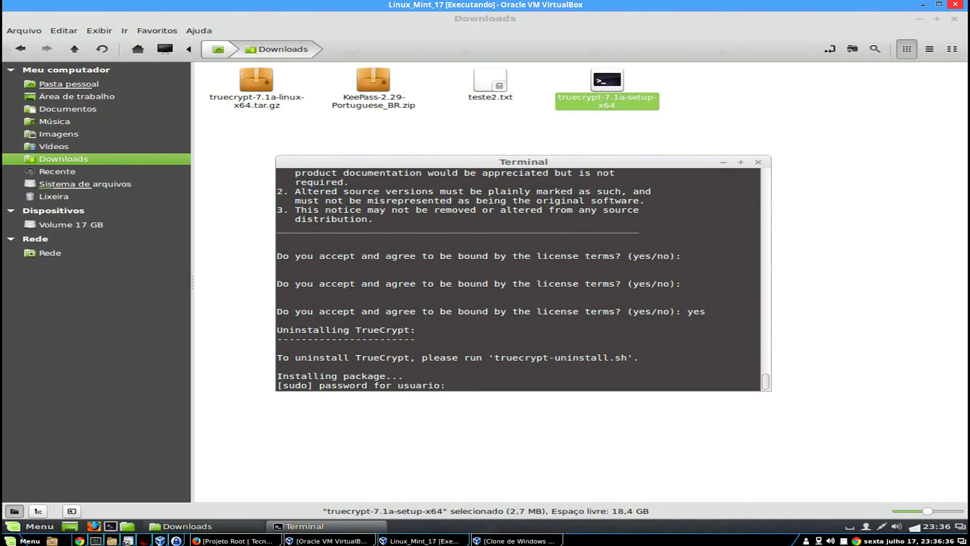
key("Return")
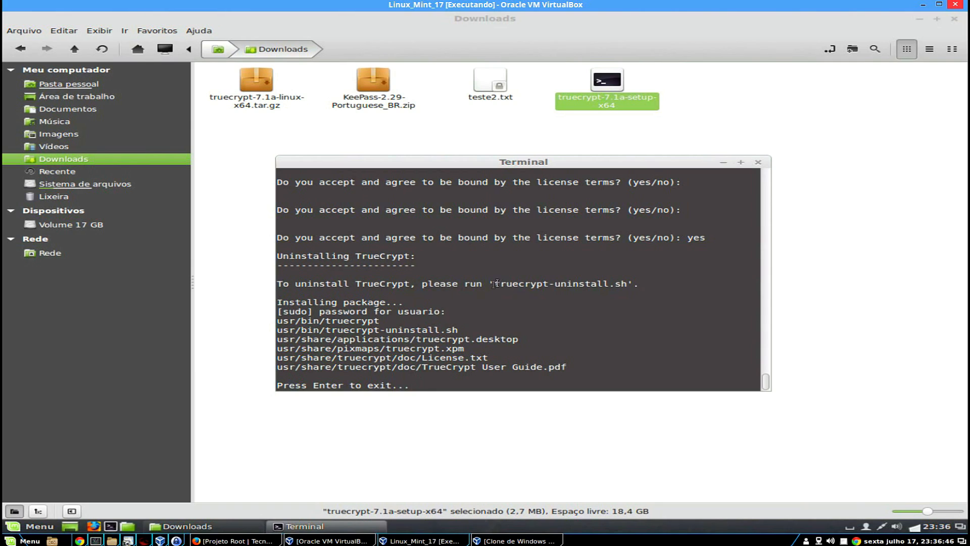
Review the uninstall script name and installed files, then exit the installer terminal.
left_click_drag(493, 284, 628, 282)
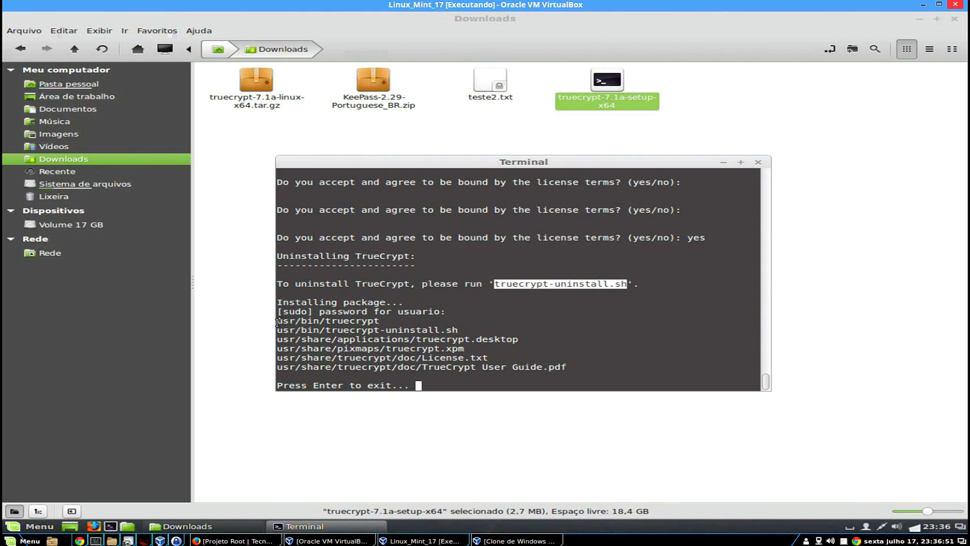
left_click_drag(277, 322, 390, 324)
left_click(460, 350)
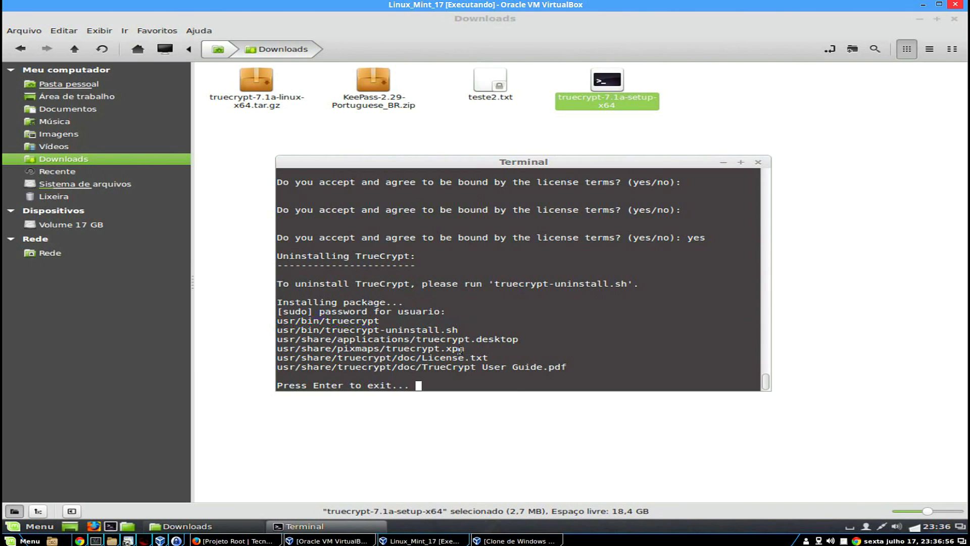
key("Return")
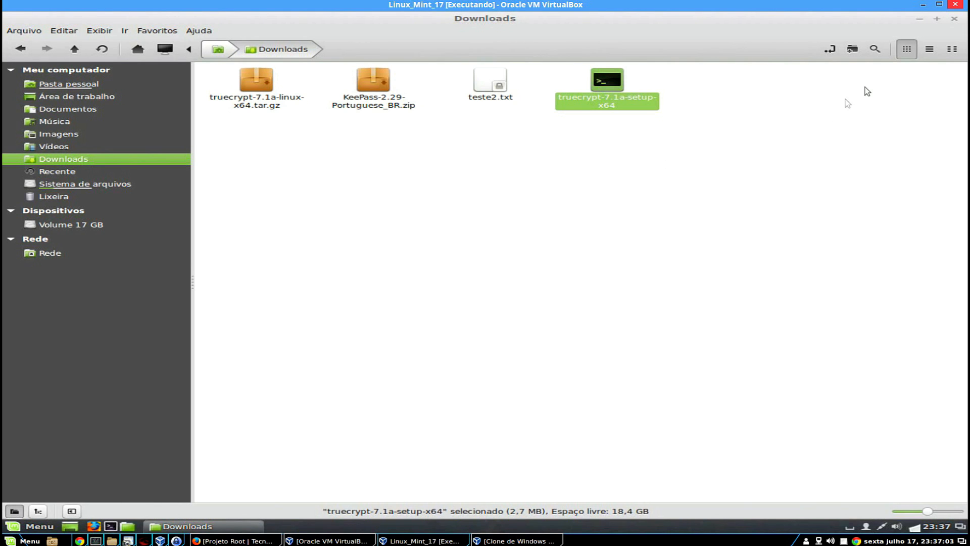
In the Windows 7 VM, download truecrypt_setup_7.1a.exe from TrueCrypt71a.com and run it.
left_click(960, 22)
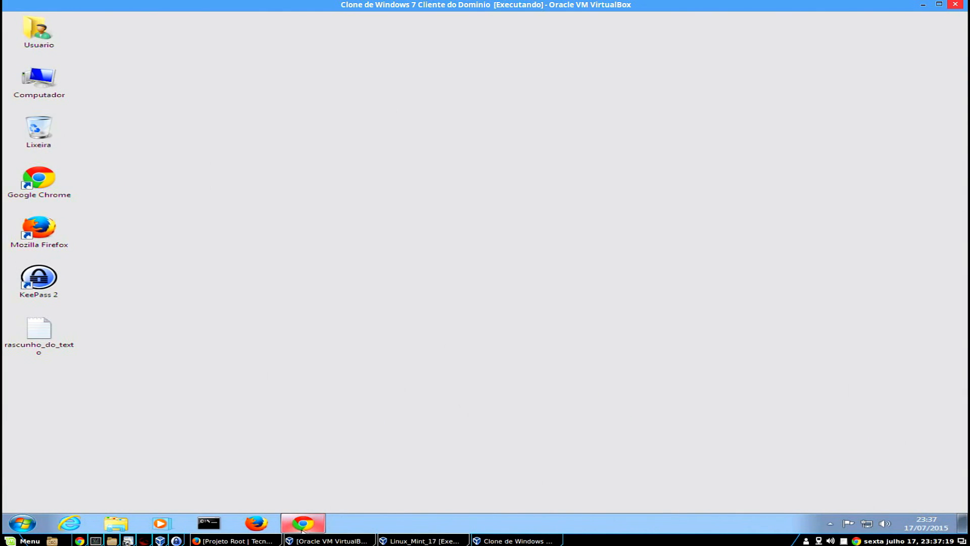
left_click(303, 522)
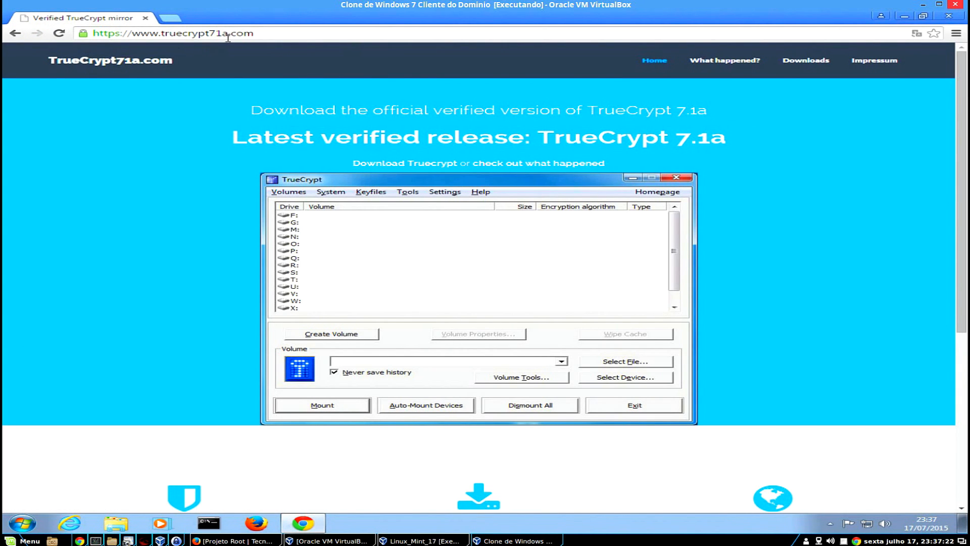
left_click(806, 60)
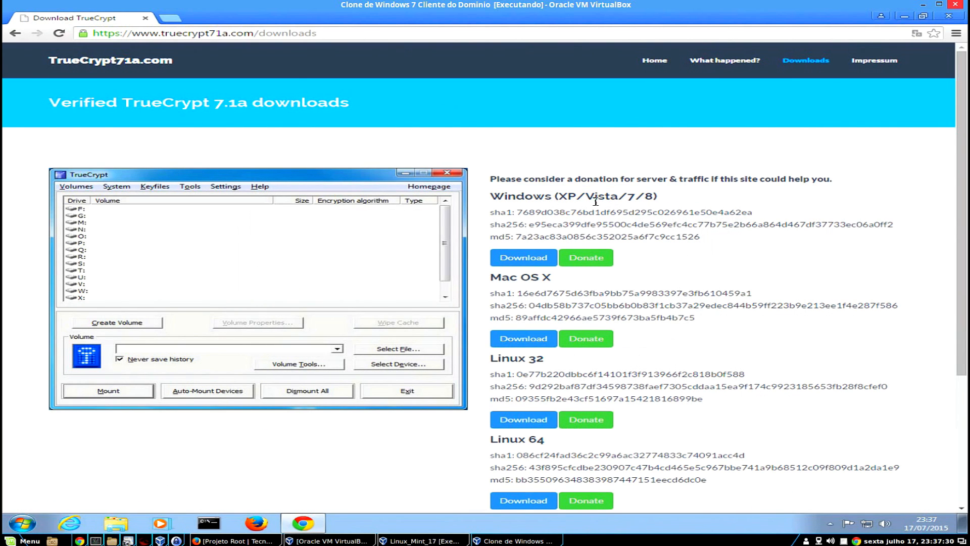
left_click(528, 259)
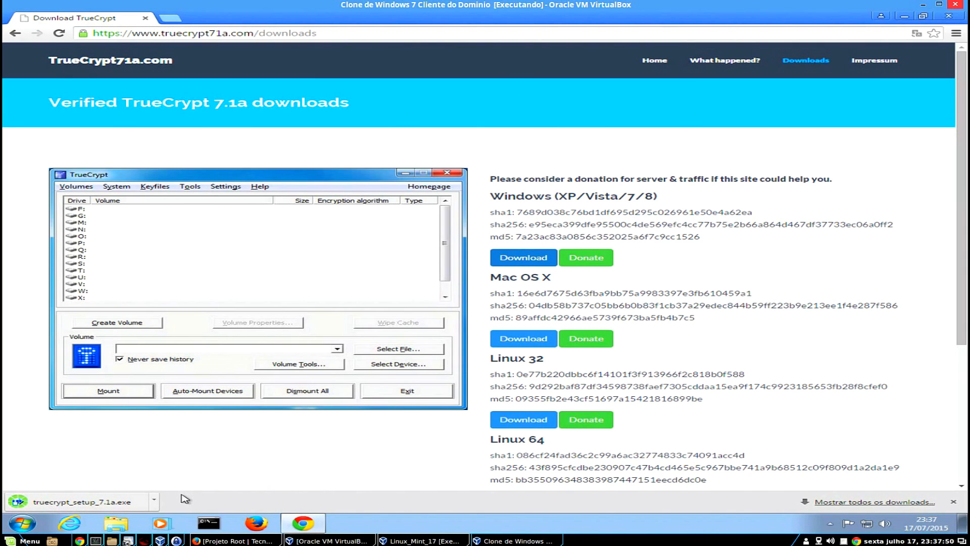
left_click(81, 501)
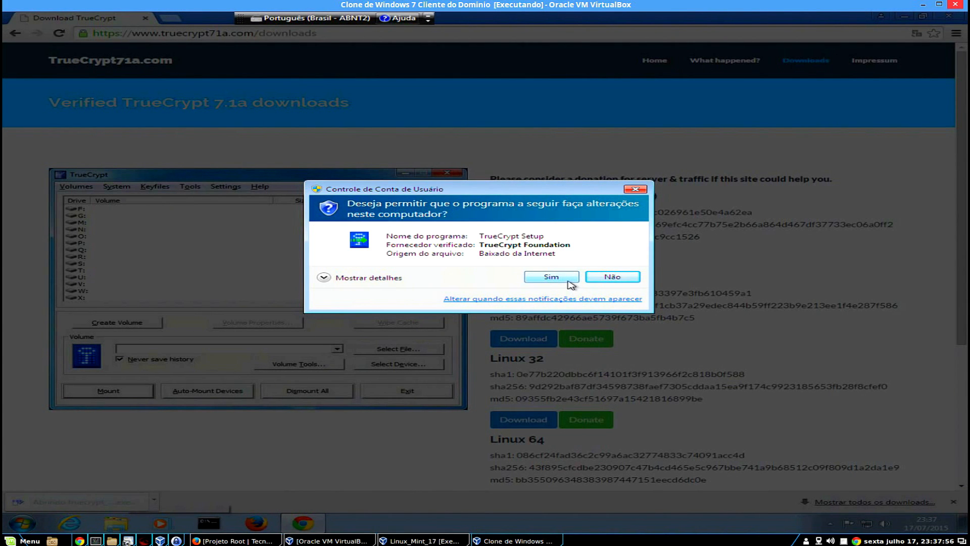
Allow TrueCrypt Setup with Sim, accept the license terms, and continue to Wizard Mode.
left_click(551, 277)
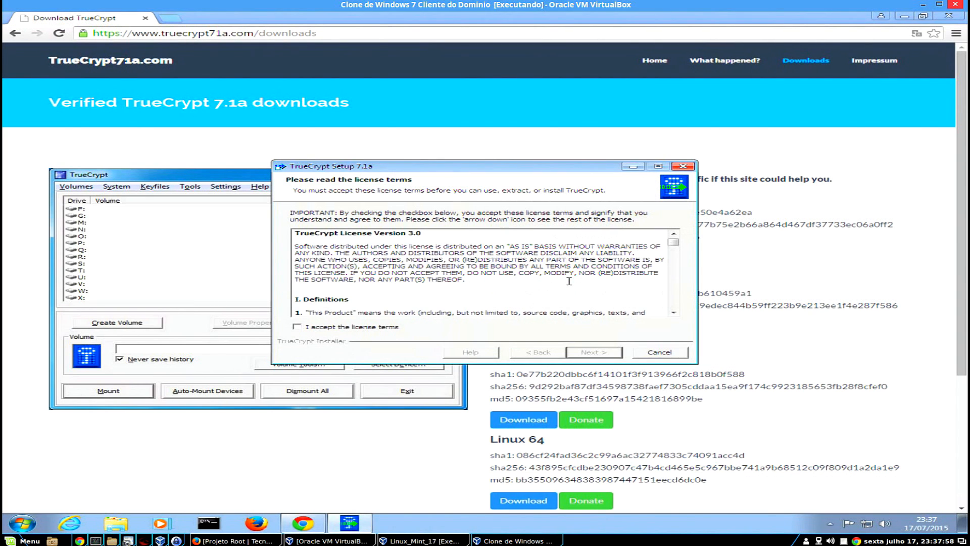
left_click(385, 329)
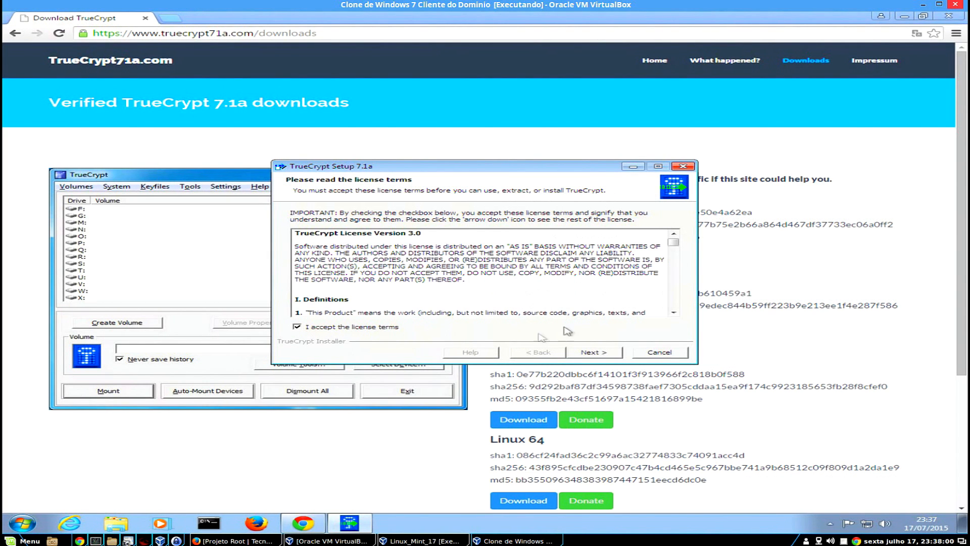
left_click_drag(674, 244, 672, 310)
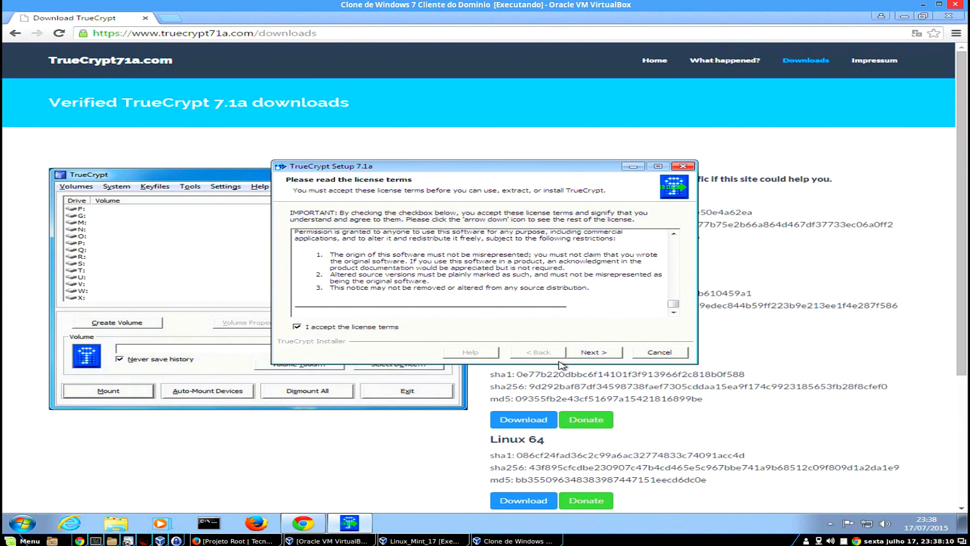
left_click(601, 356)
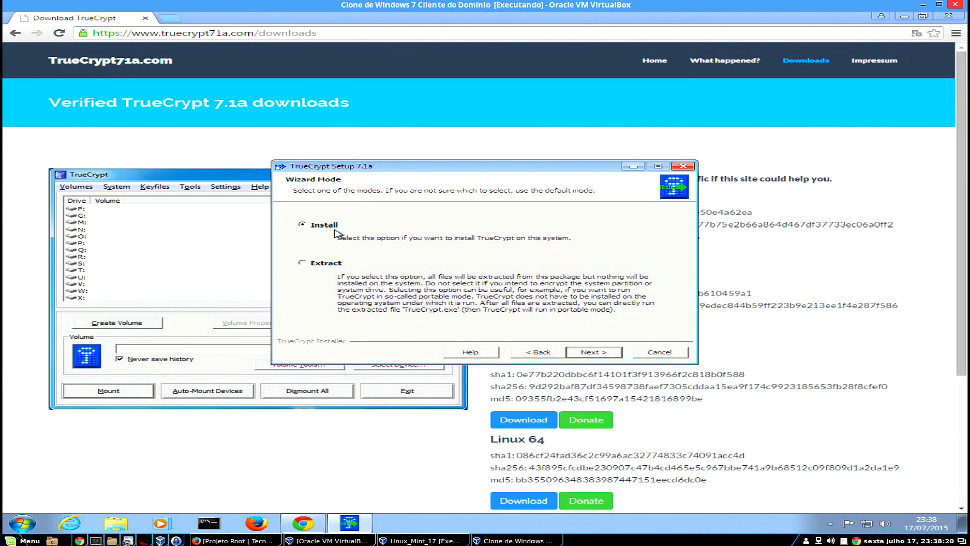
Install TrueCrypt to C:\Program Files\TrueCrypt\ with default options, declining the tutorial.
left_click(594, 353)
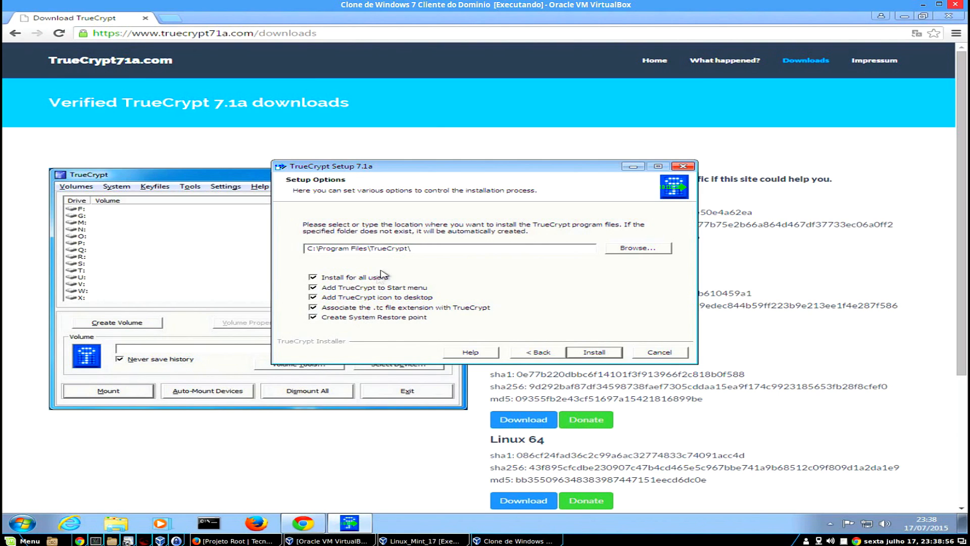
left_click(604, 352)
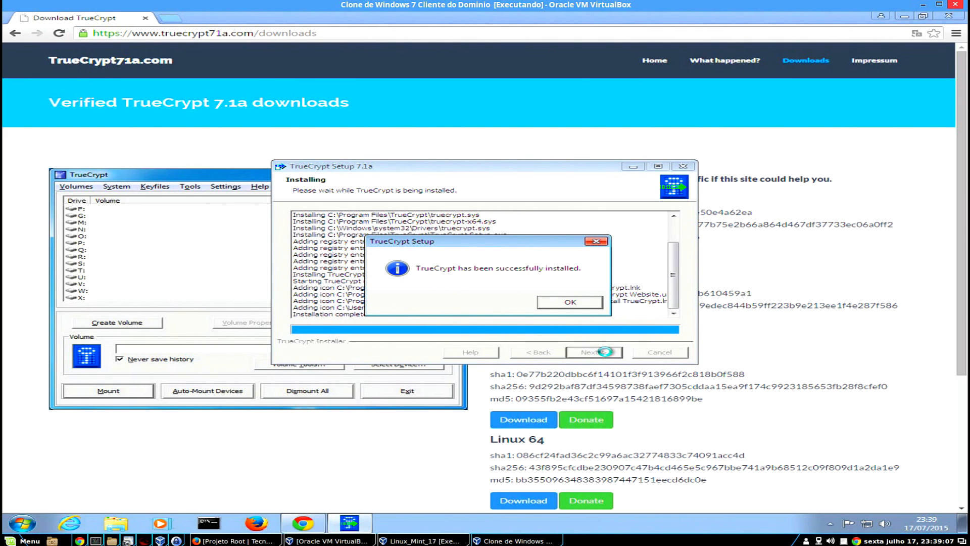
left_click(594, 302)
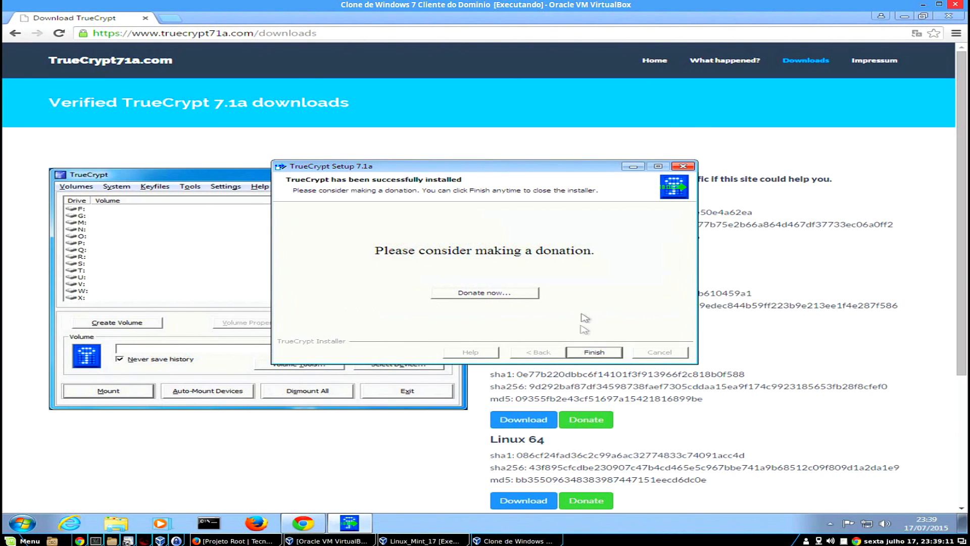
left_click(596, 352)
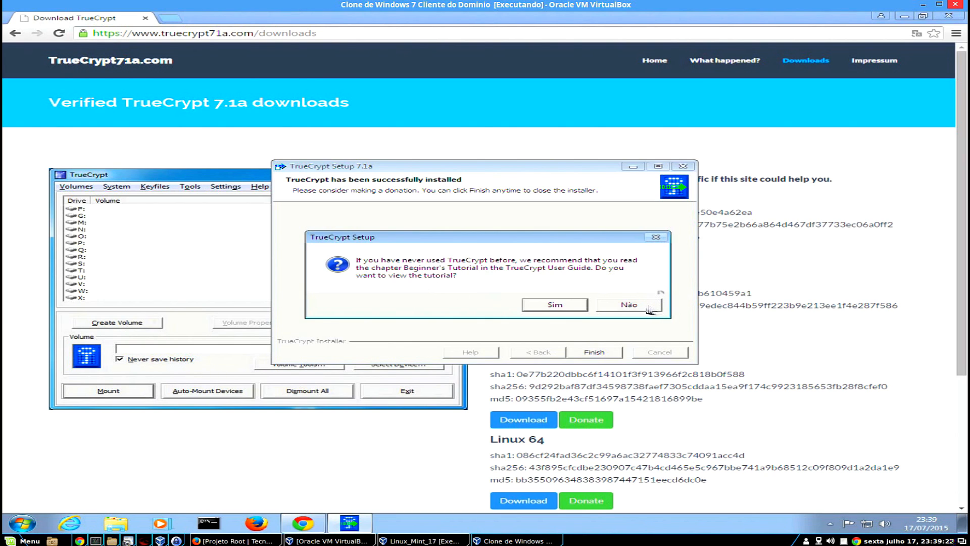
left_click(628, 305)
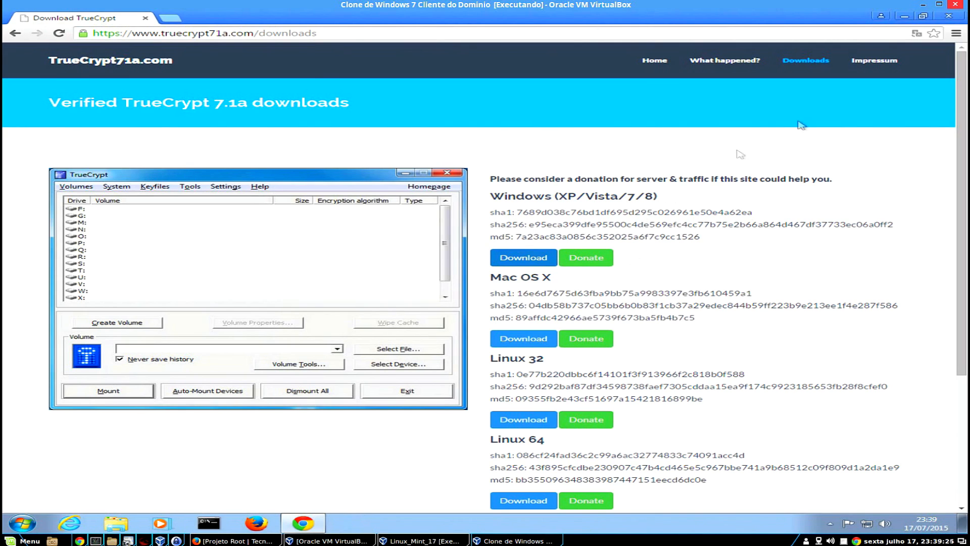
Confirm the 15,9 GB PenDrive (E:) in Computador, then launch TrueCrypt from the desktop.
left_click(903, 17)
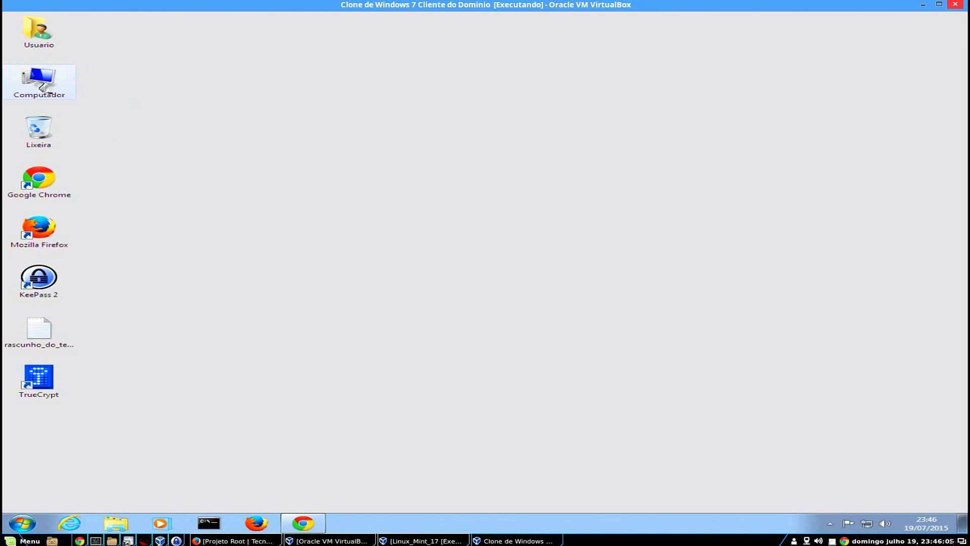
double_click(49, 90)
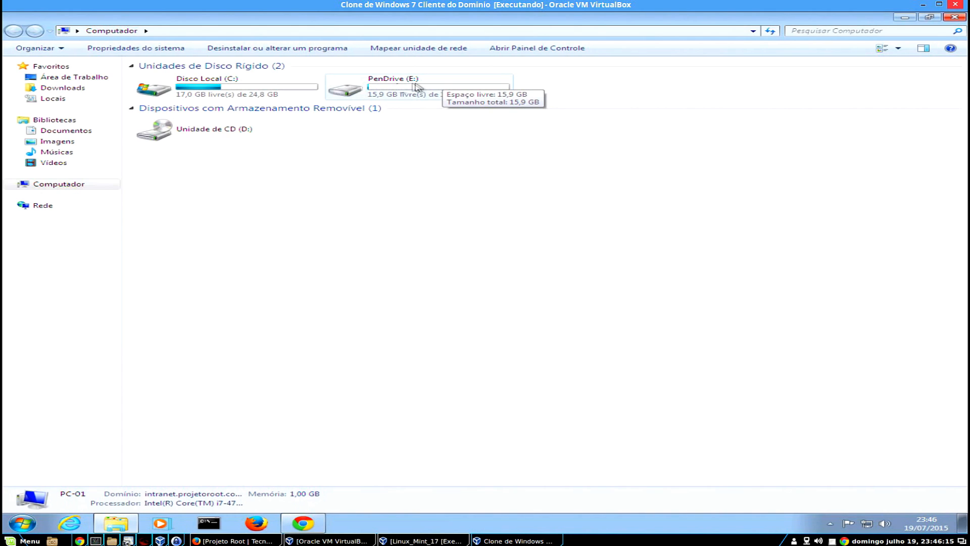
left_click(954, 17)
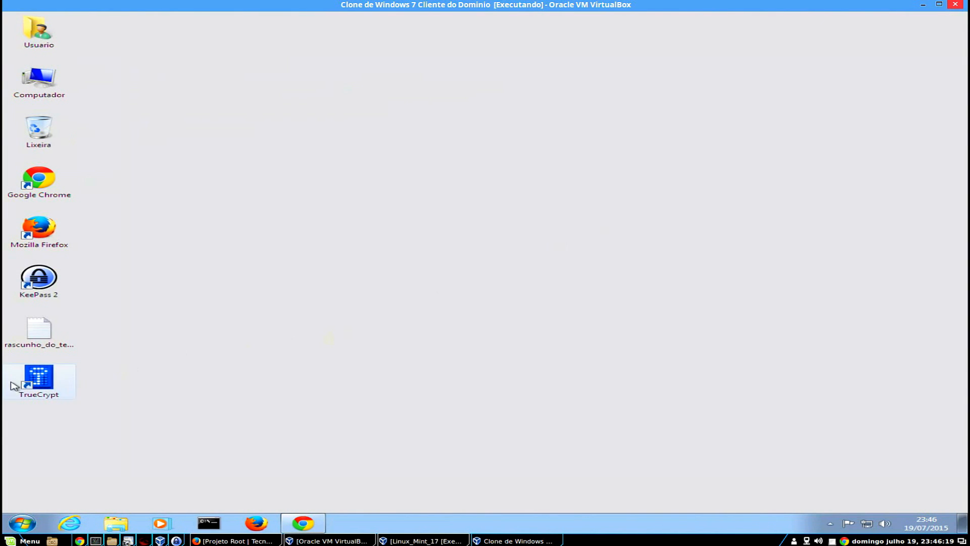
double_click(48, 386)
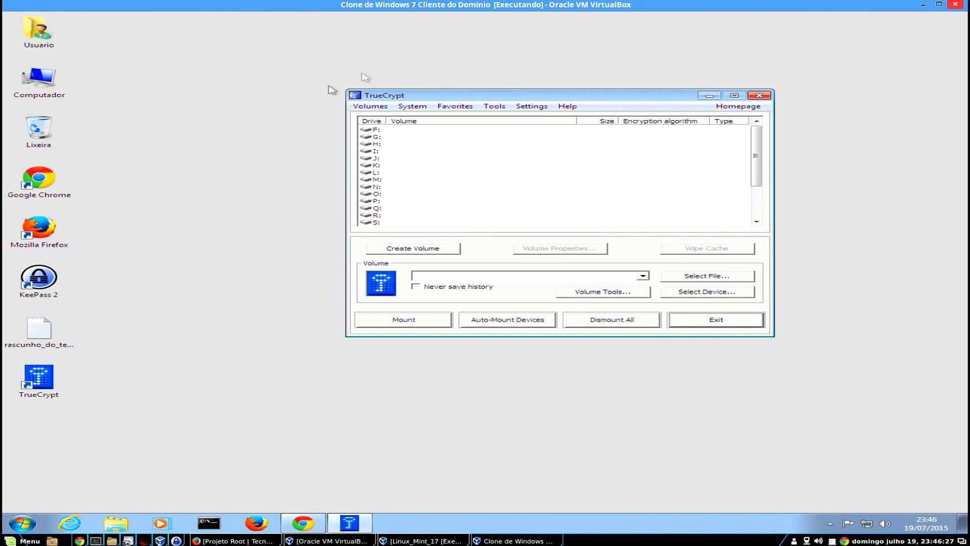
Start a new TrueCrypt volume for a non-system partition and let TrueCrypt Format run.
left_click(417, 255)
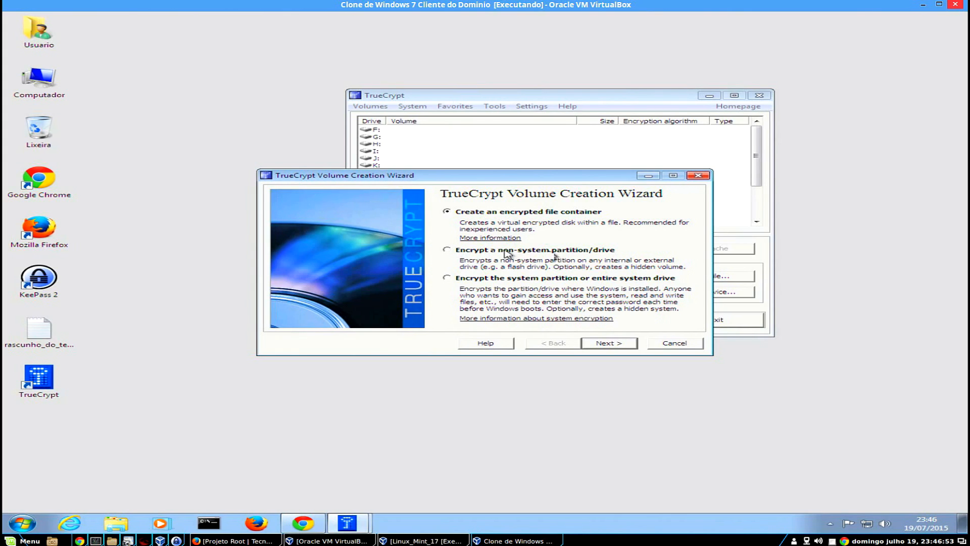
left_click(447, 250)
left_click(609, 343)
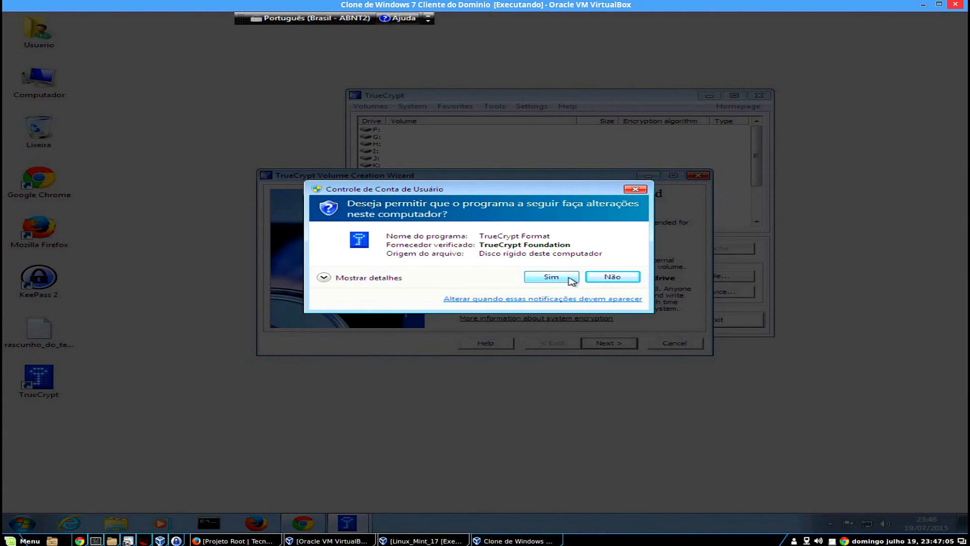
left_click(572, 279)
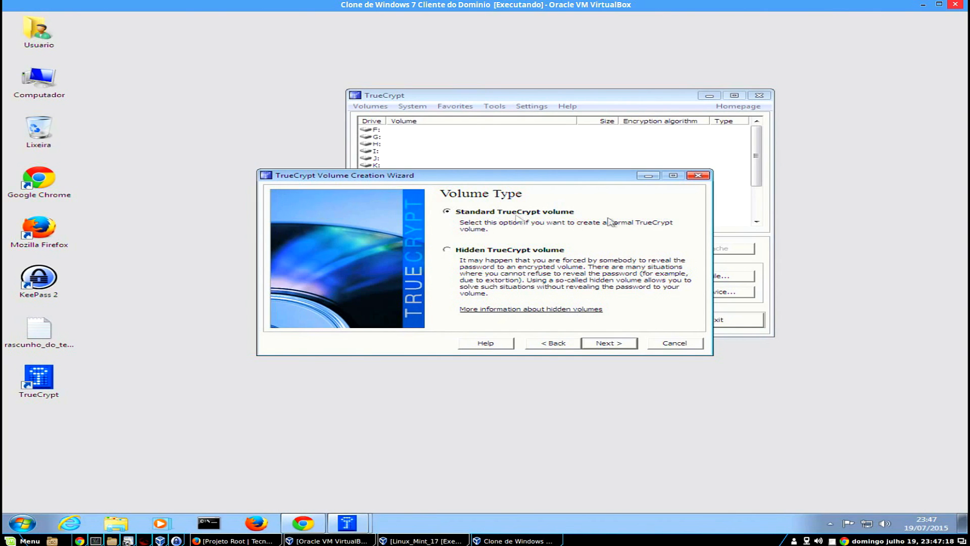
Keep a standard volume and set its location to \Device\Harddisk1\Partition1 (PenDrive E:).
left_click(617, 344)
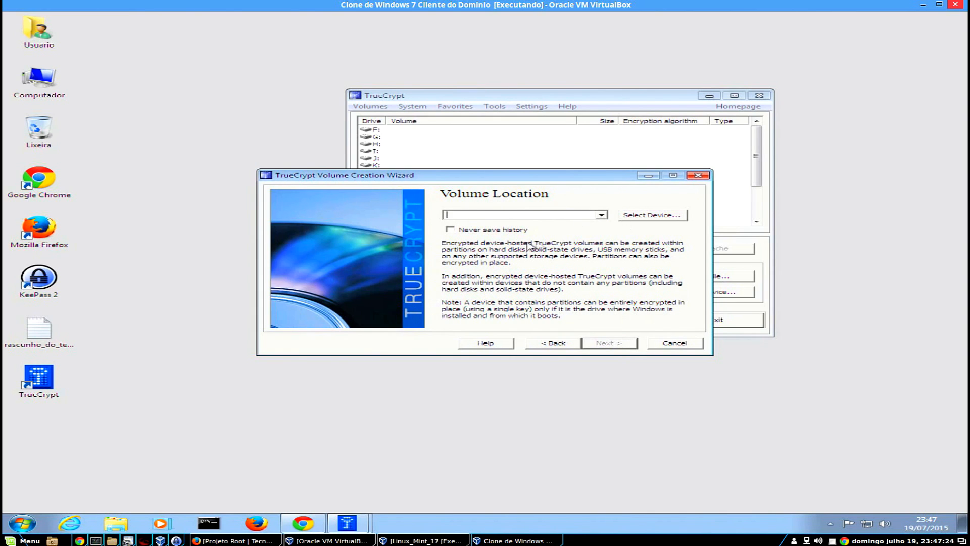
left_click(643, 216)
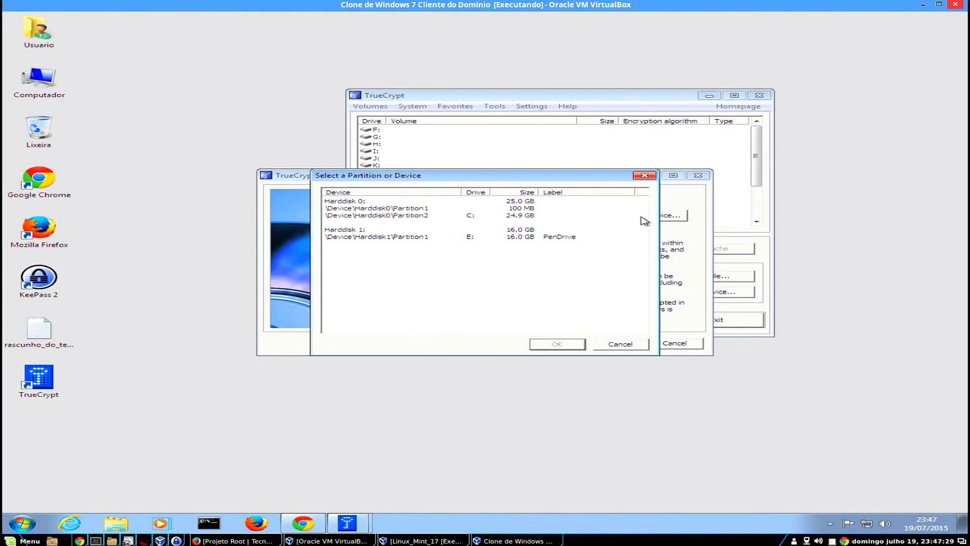
left_click(393, 242)
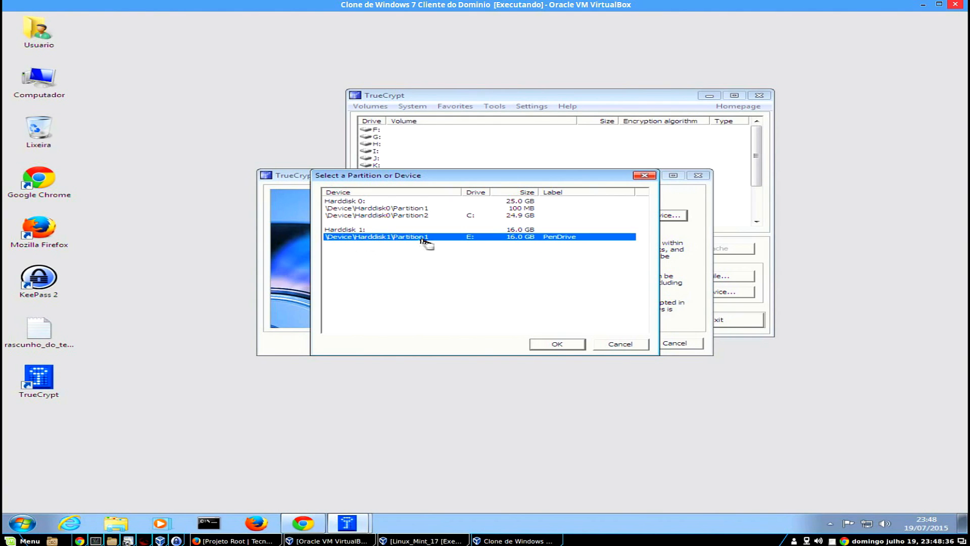
left_click(557, 344)
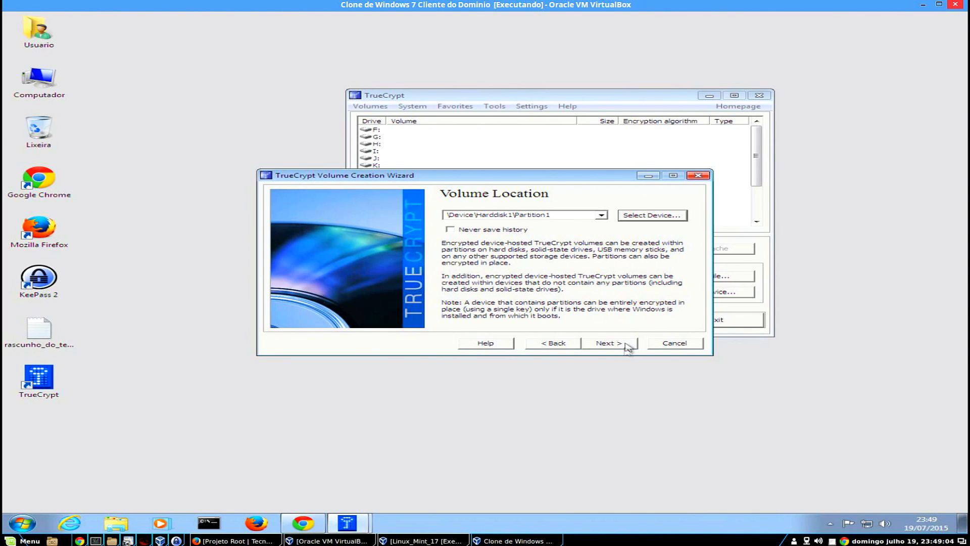
Keep 'Create encrypted volume and format it' mode and advance to Encryption Options.
left_click(618, 347)
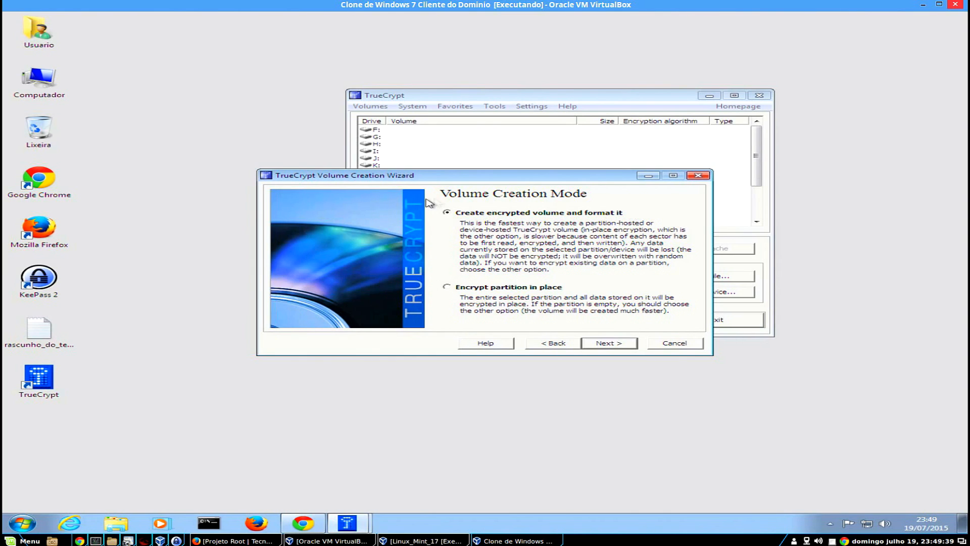
left_click(619, 346)
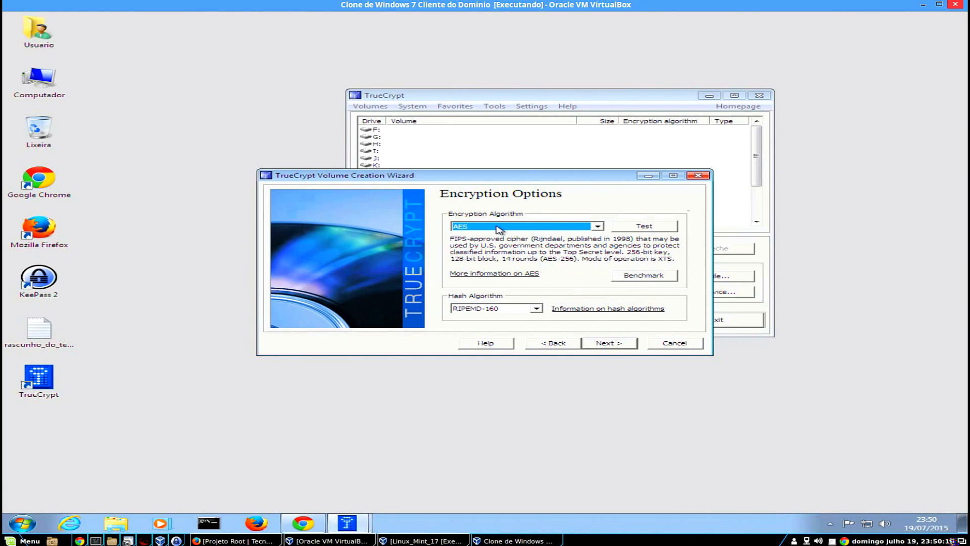
left_click(598, 227)
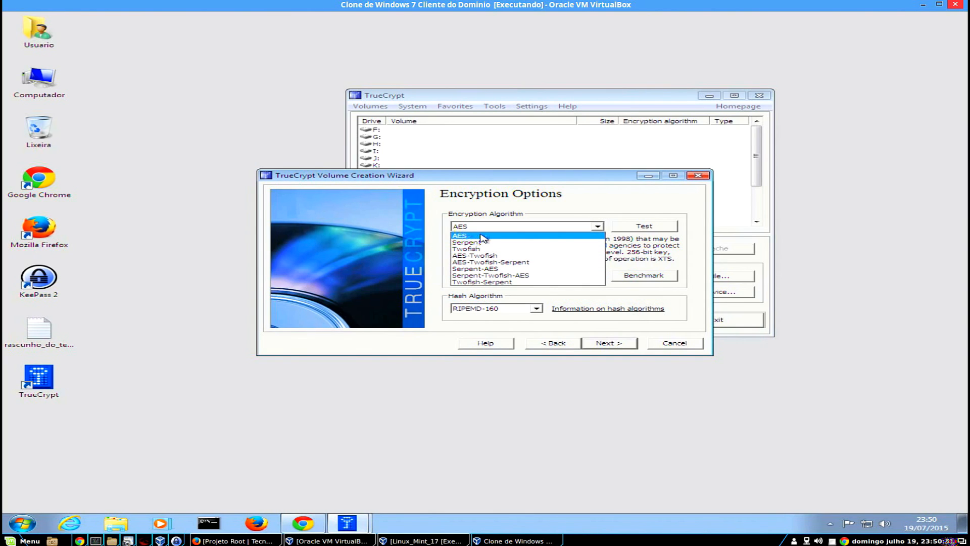
left_click(548, 190)
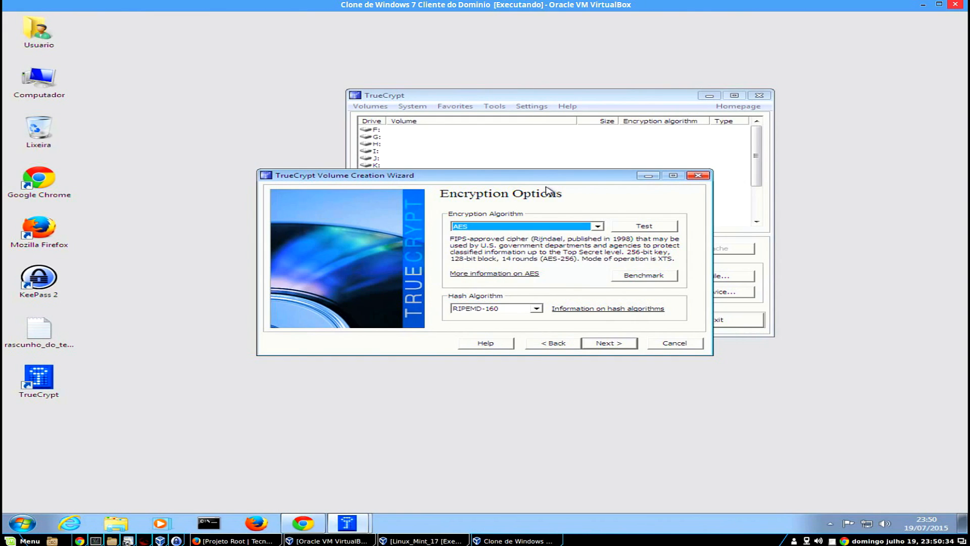
left_click(538, 226)
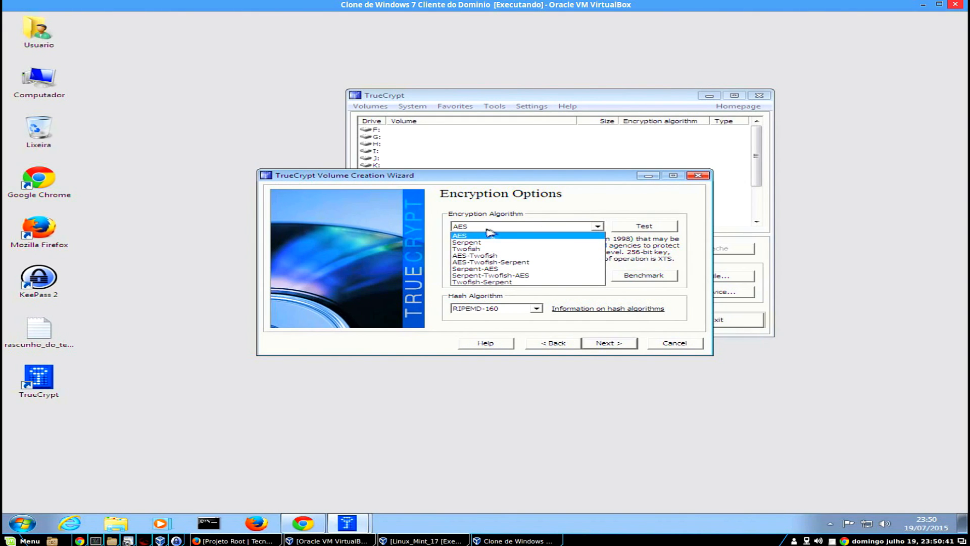
left_click(516, 208)
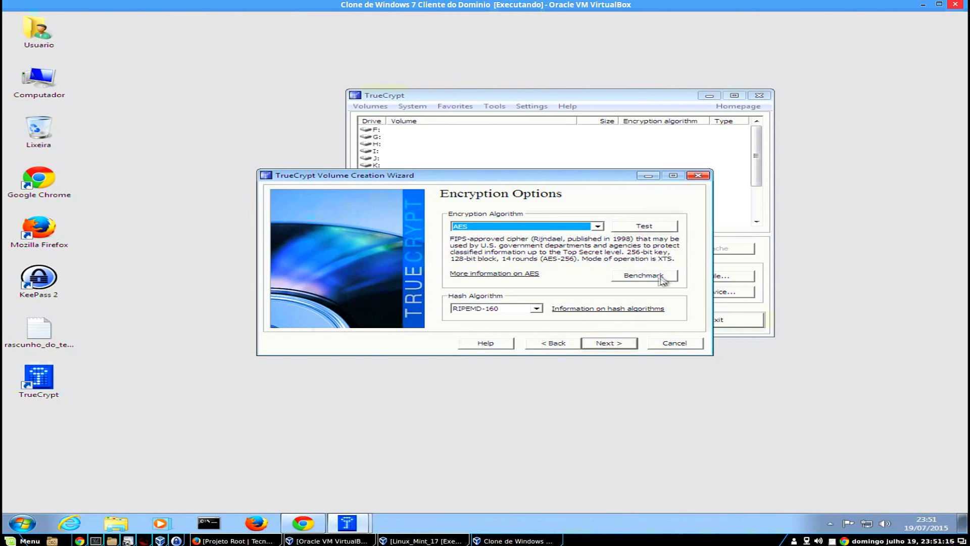
left_click(663, 281)
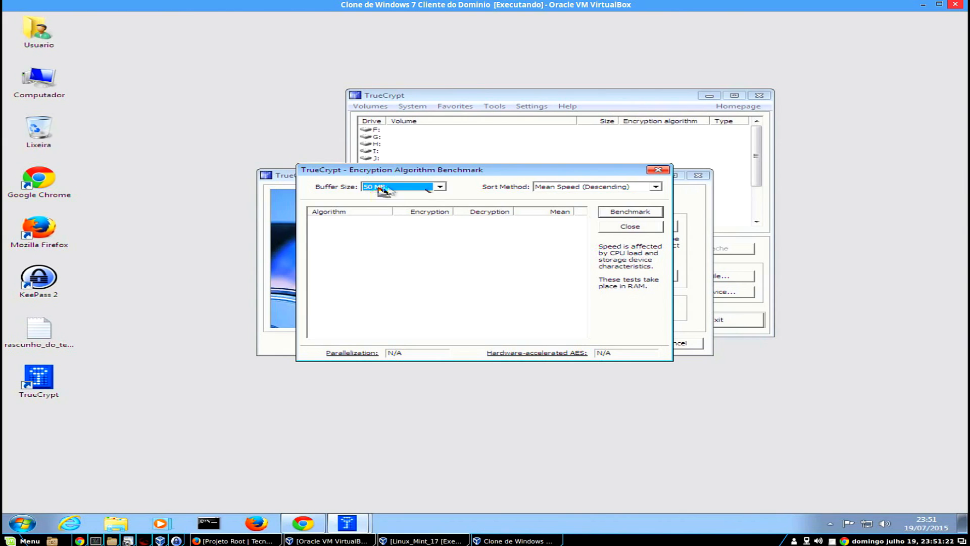
left_click(433, 189)
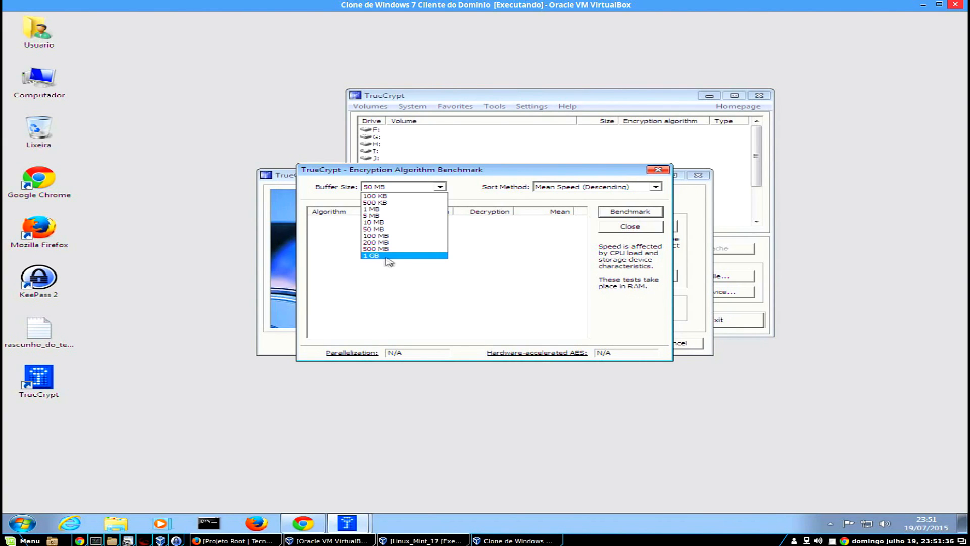
left_click(392, 231)
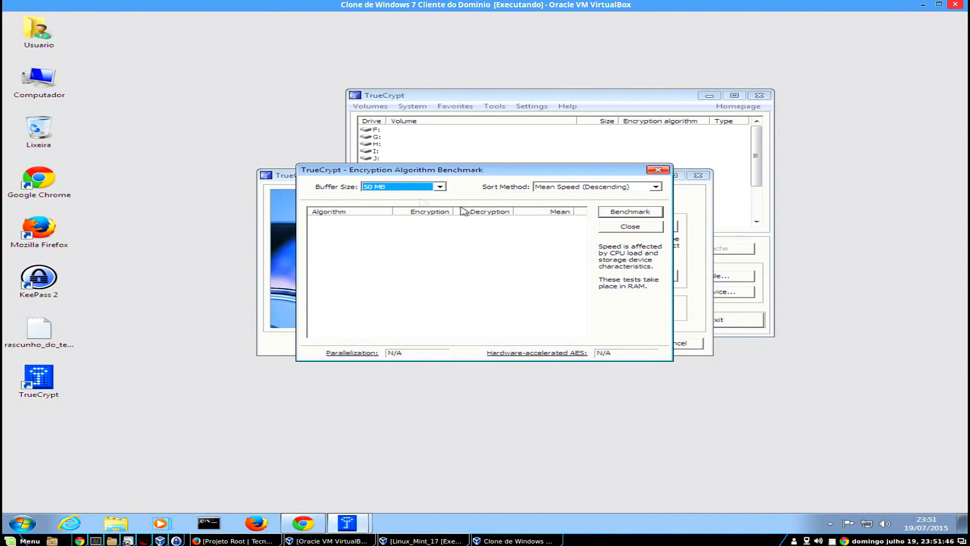
left_click(651, 212)
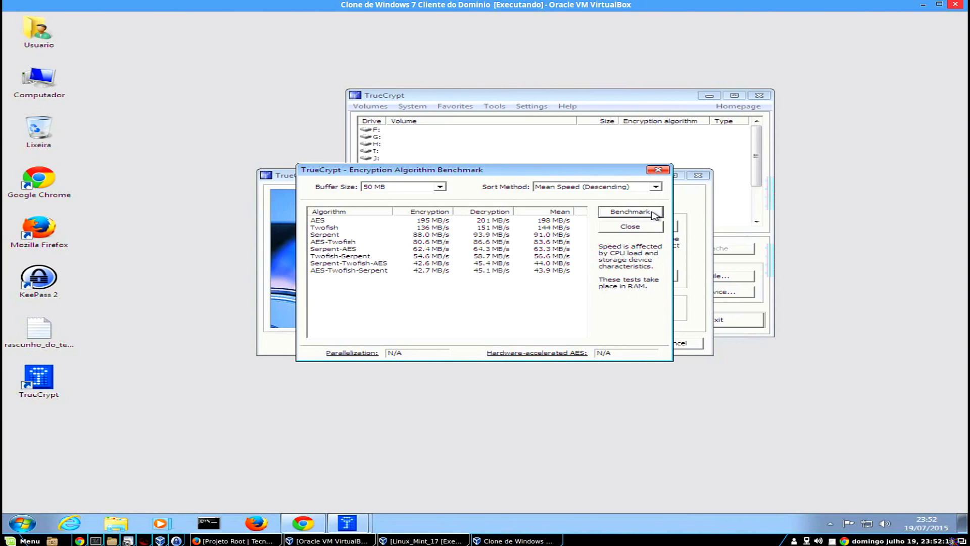
left_click(322, 222)
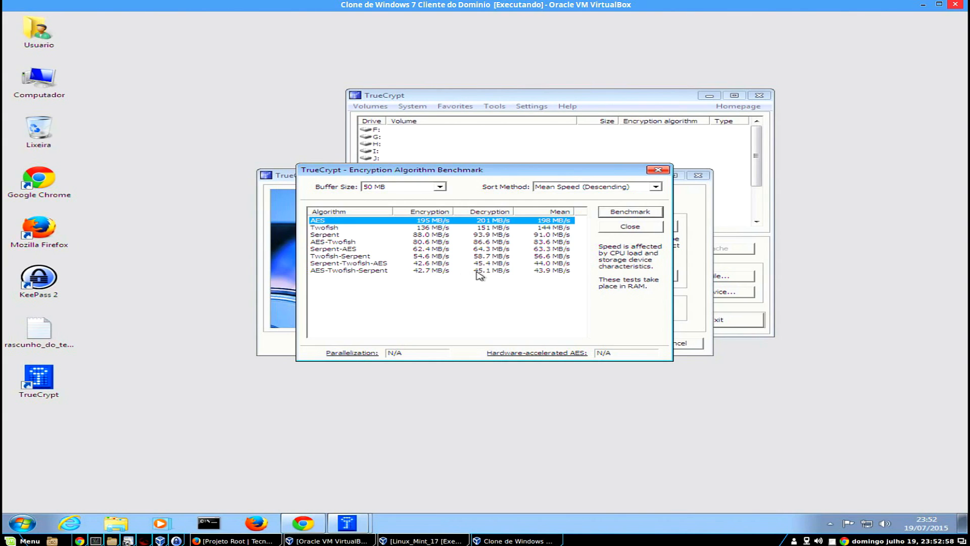
left_click(359, 243)
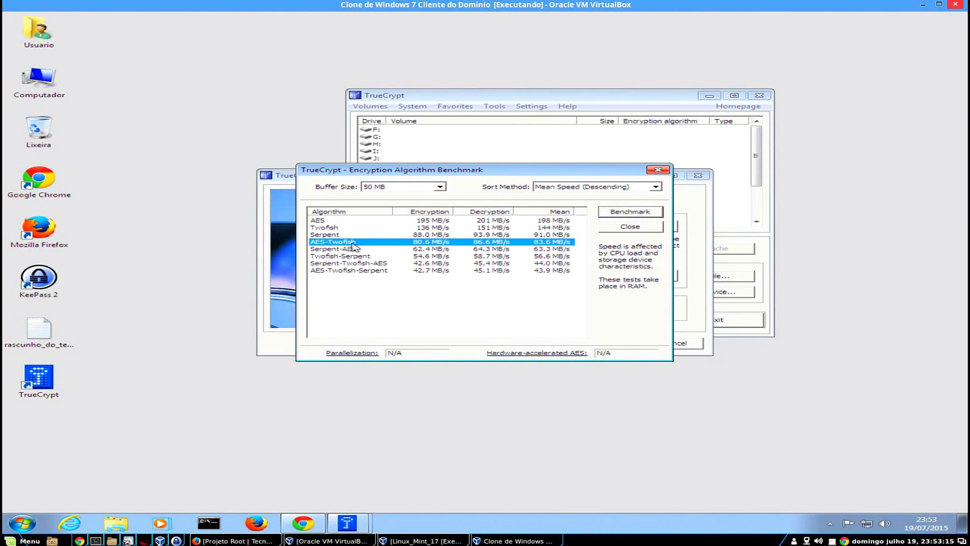
left_click(657, 229)
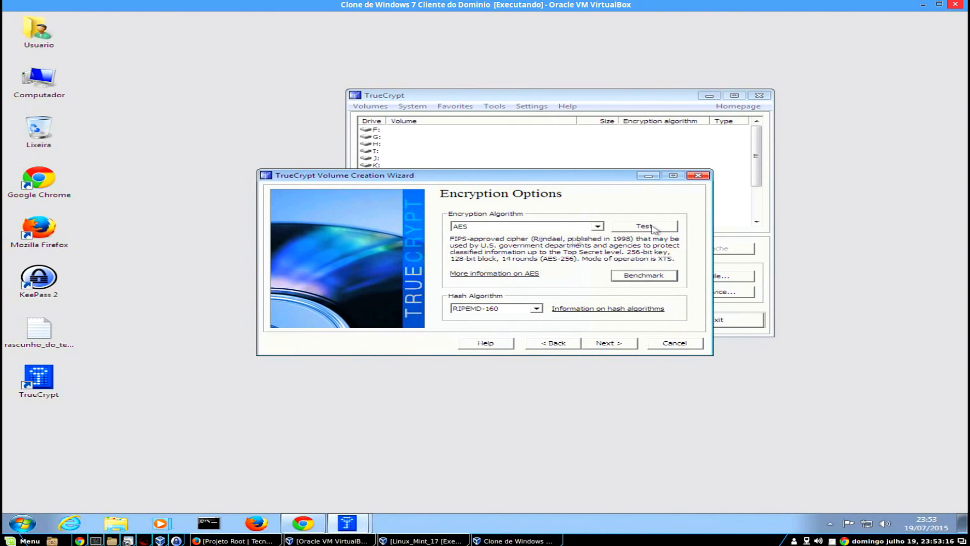
Choose the AES-Twofish encryption algorithm with the Whirlpool hash algorithm.
left_click(597, 227)
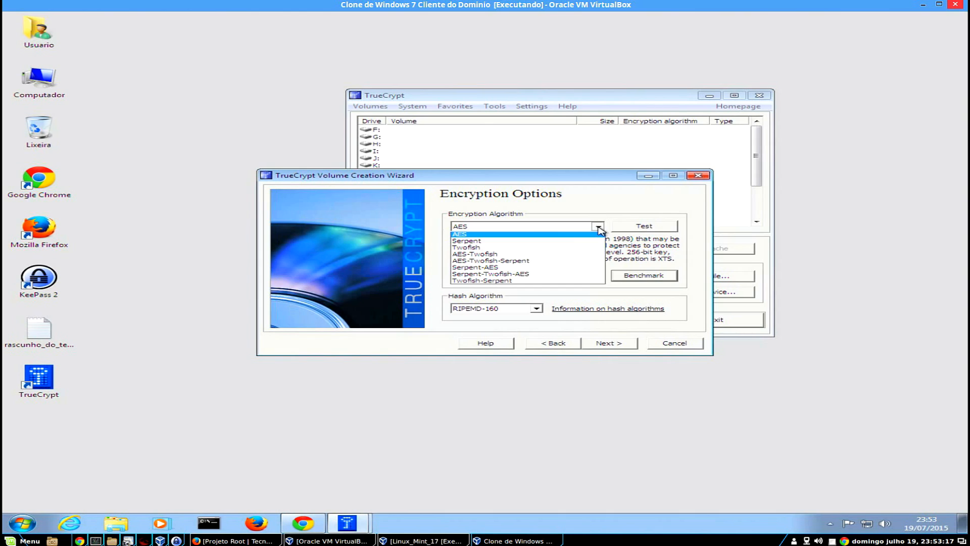
left_click(551, 256)
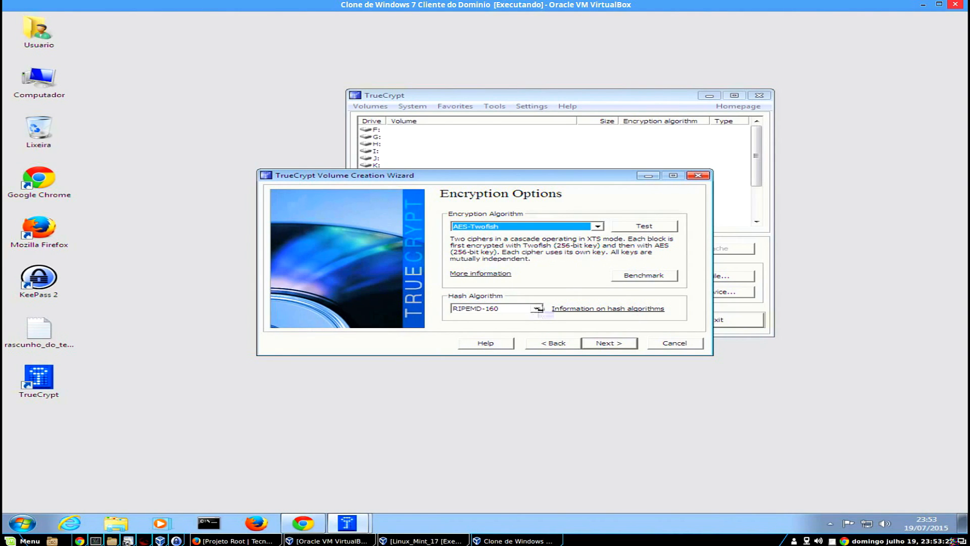
left_click(538, 308)
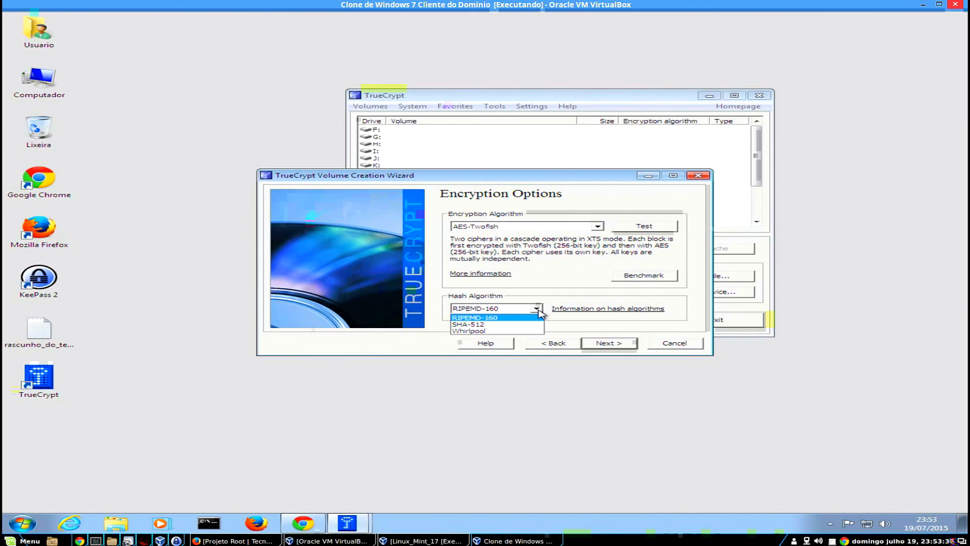
left_click(485, 331)
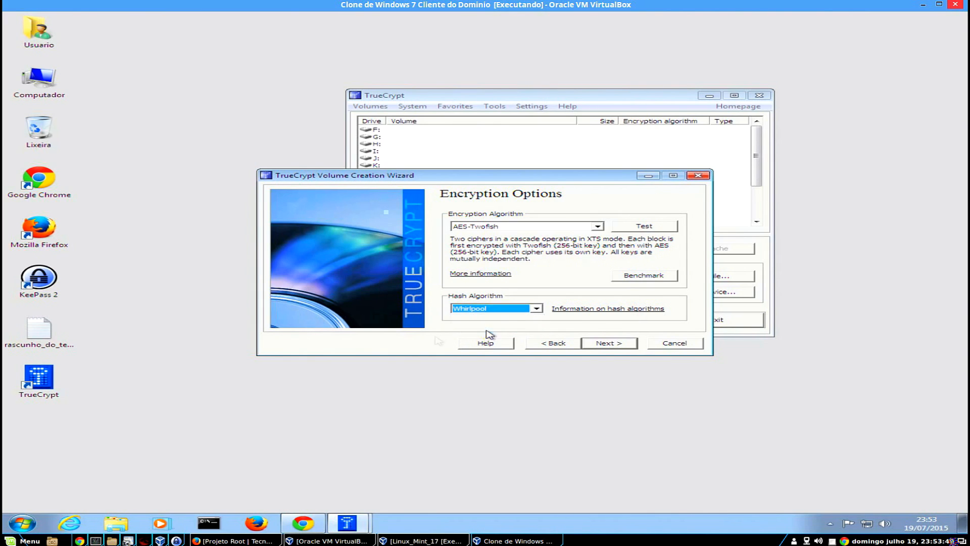
Accept the full 16 GB partition size to reach the Volume Password step.
left_click(625, 345)
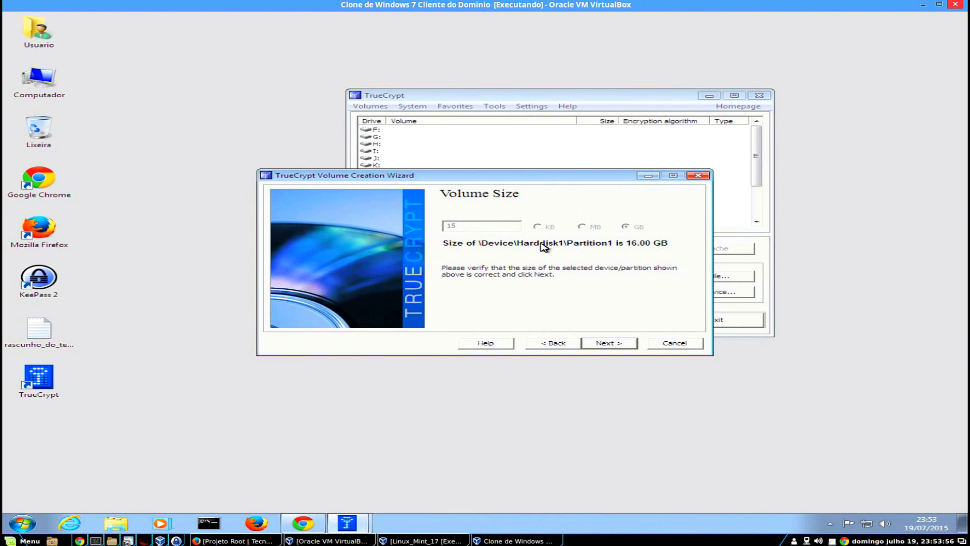
left_click(622, 346)
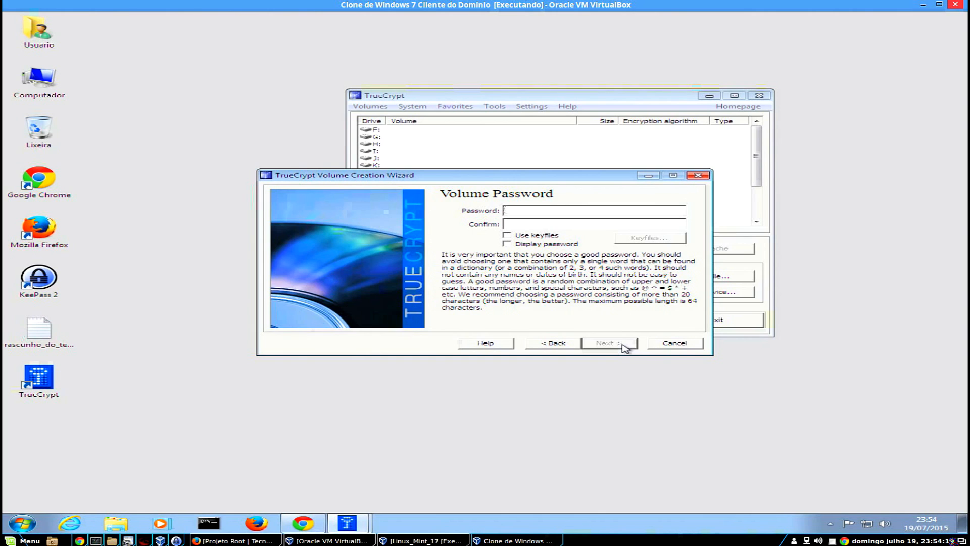
left_click(50, 333)
Open the rascunho_do_texto note in Notepad and copy its password string.
double_click(50, 333)
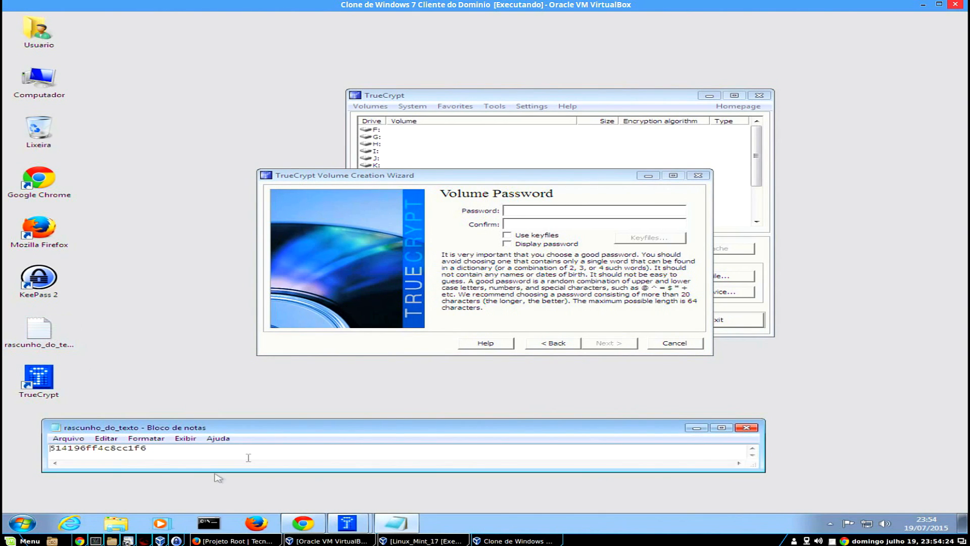
left_click_drag(148, 448, 43, 449)
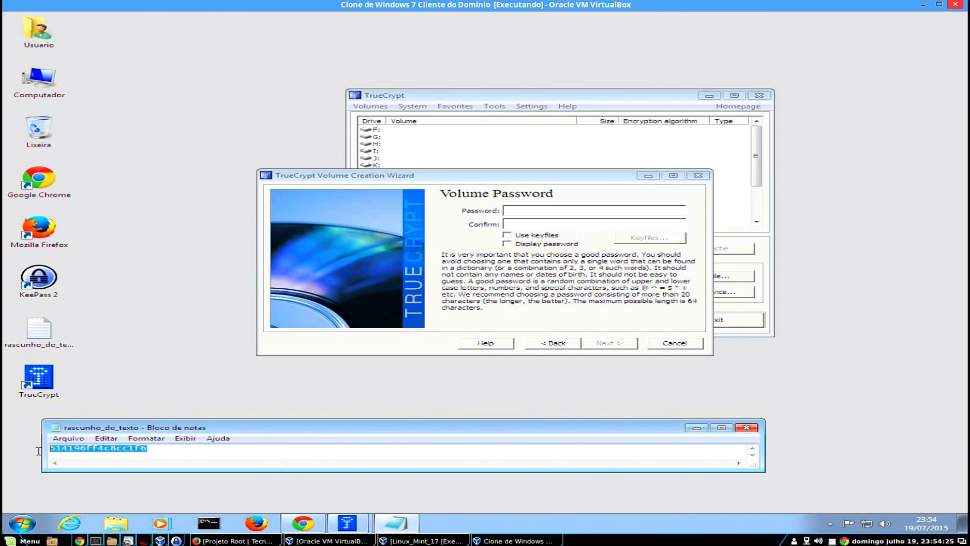
right_click(85, 448)
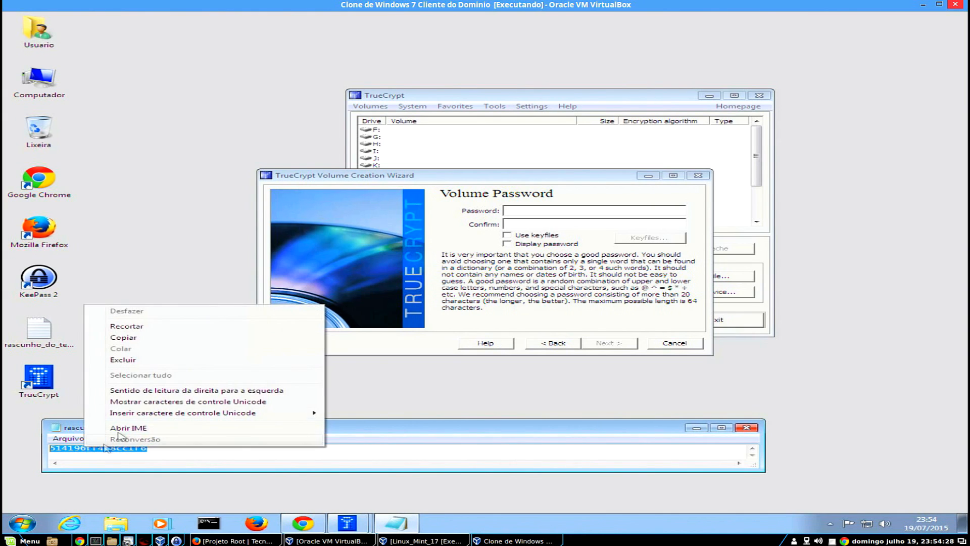
left_click(109, 337)
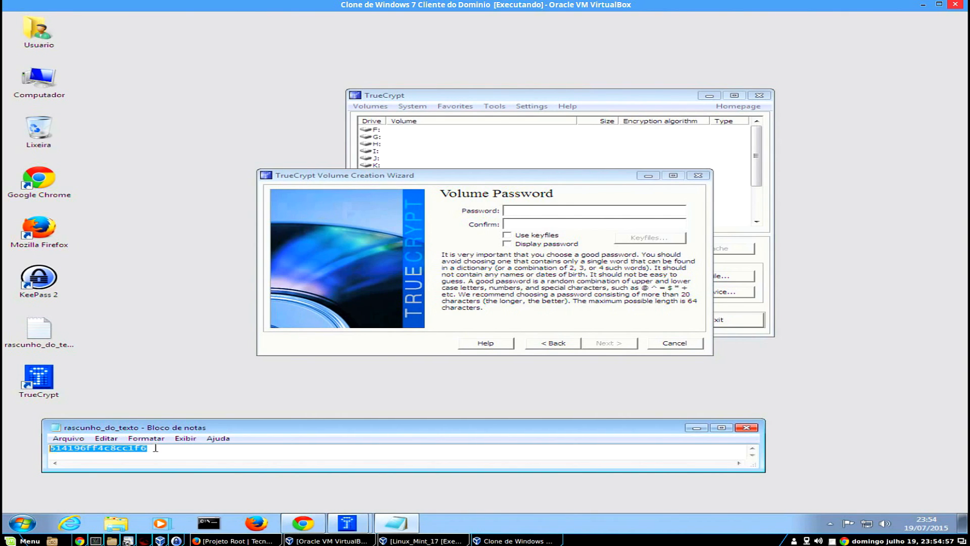
Close Notepad, paste the password into both password fields, and display it in plain text.
left_click(746, 427)
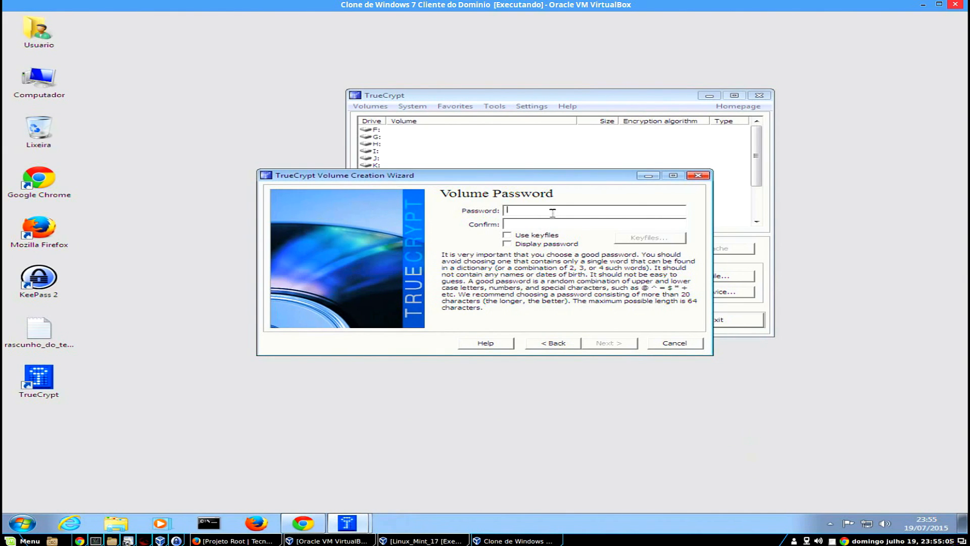
key("ctrl+v")
left_click(540, 223)
key("ctrl+v")
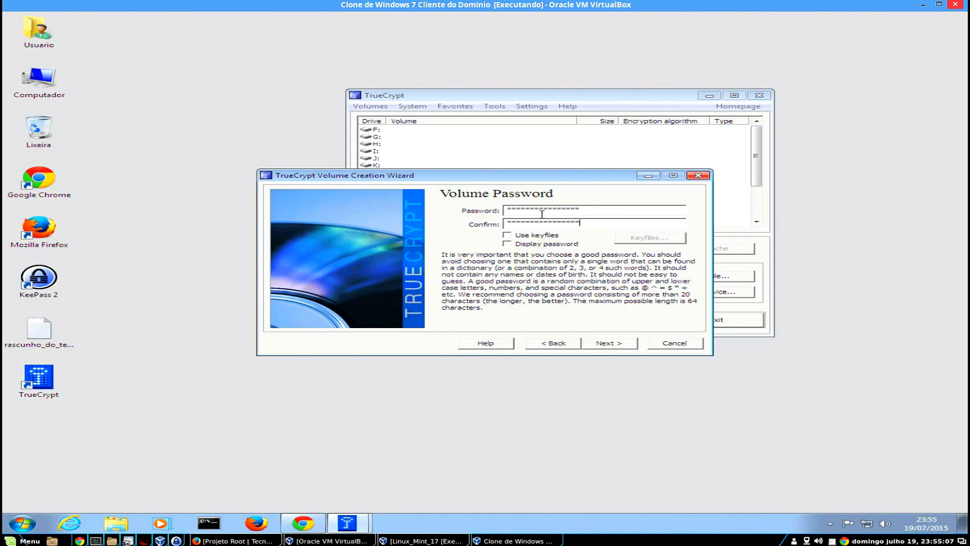
left_click(537, 246)
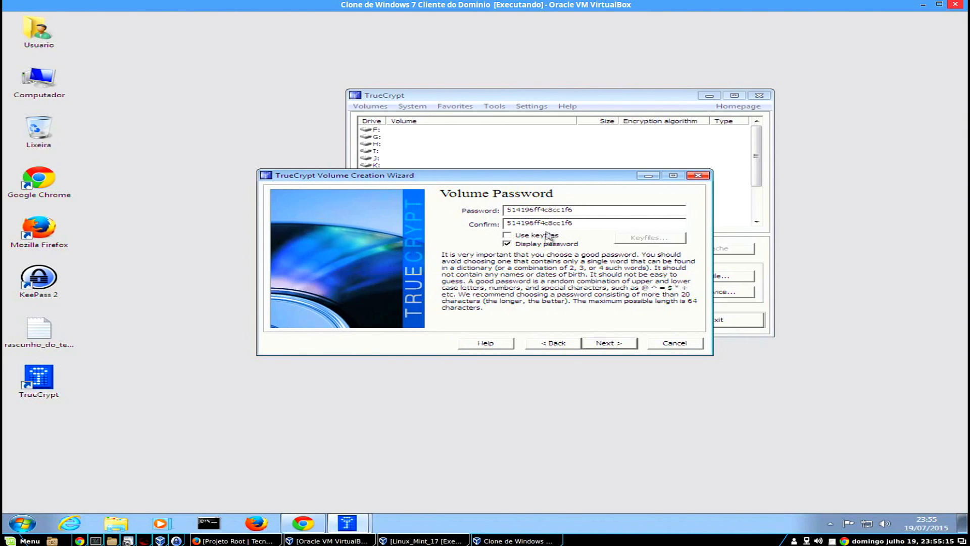
Enable keyfiles and add Banco de Senhas.key from Documents as the volume's keyfile.
left_click(528, 236)
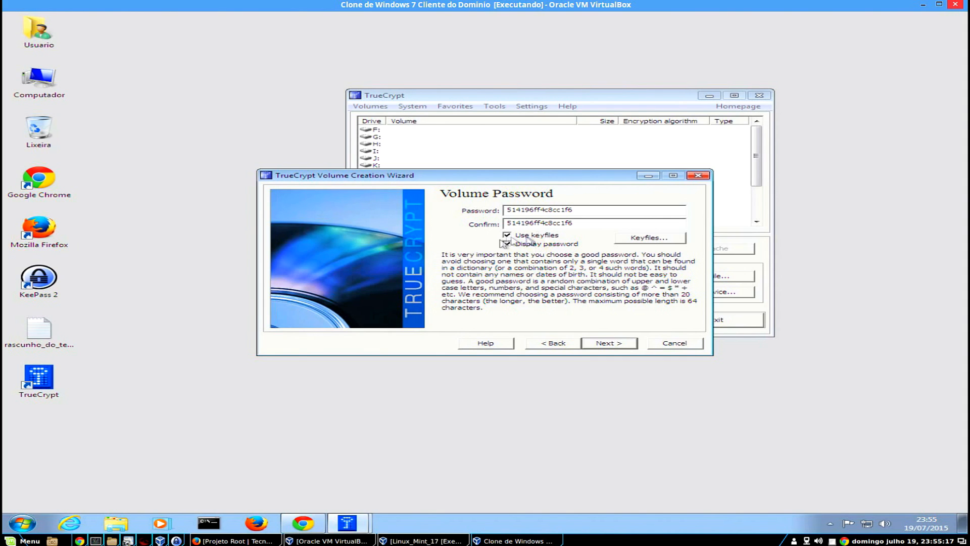
left_click(638, 240)
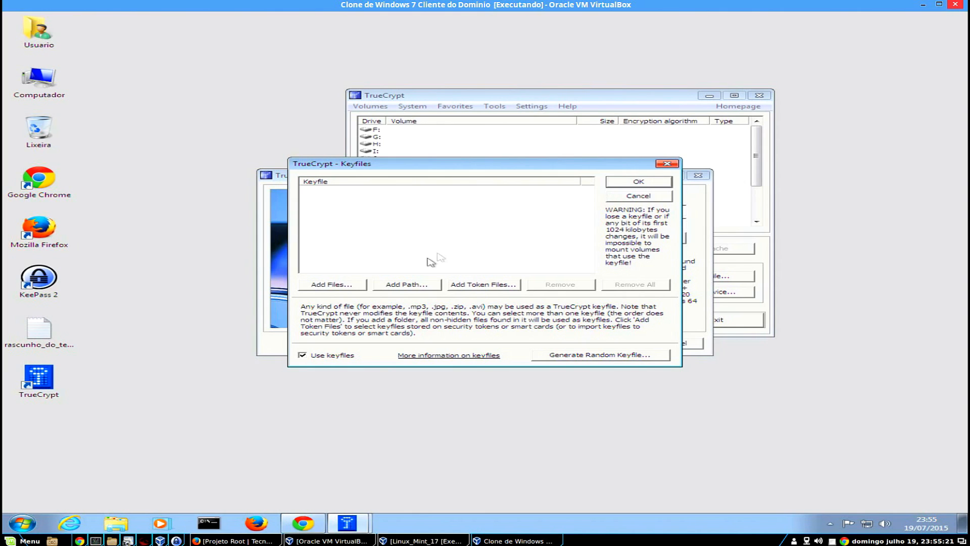
left_click(345, 287)
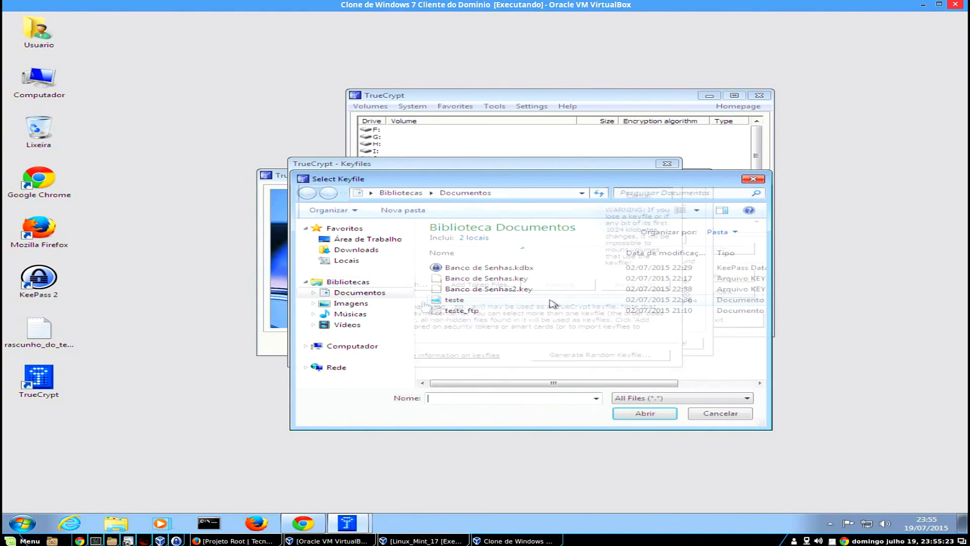
double_click(477, 278)
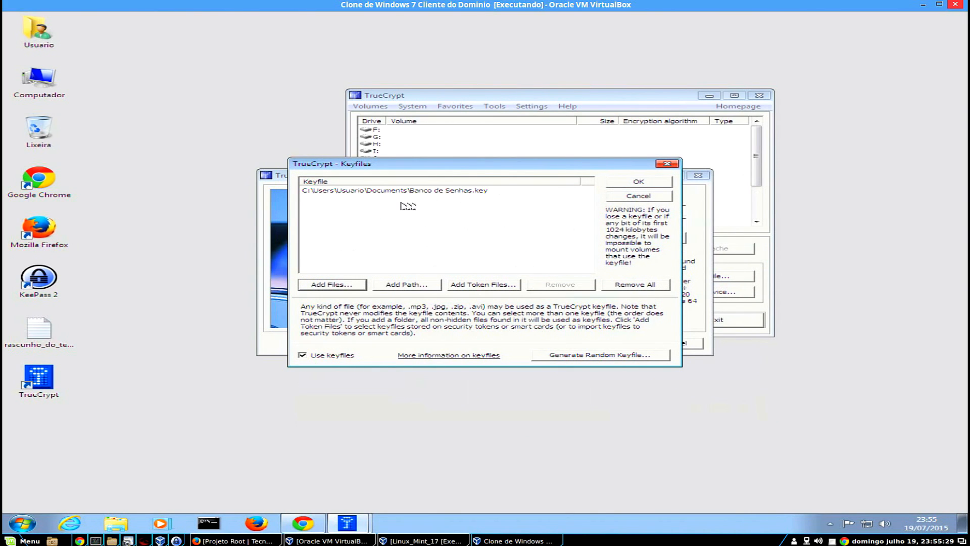
left_click(638, 182)
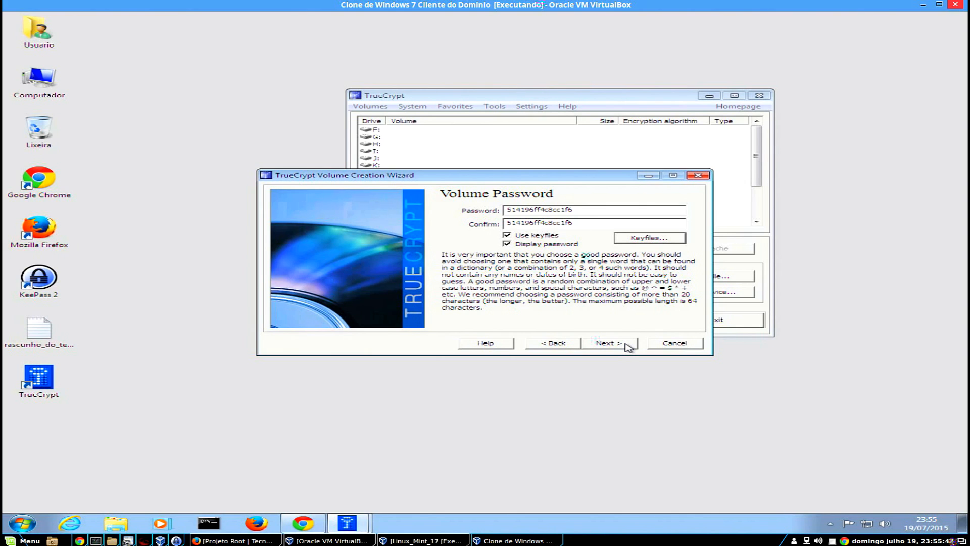
Accept the short-password warning, choose to store files over 4 GB, and reach Volume Format.
left_click(627, 346)
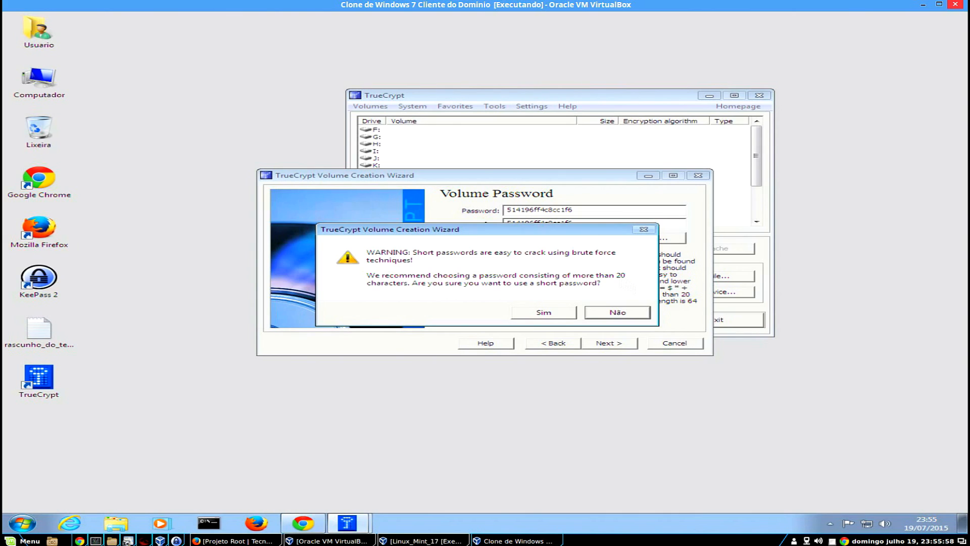
left_click(558, 316)
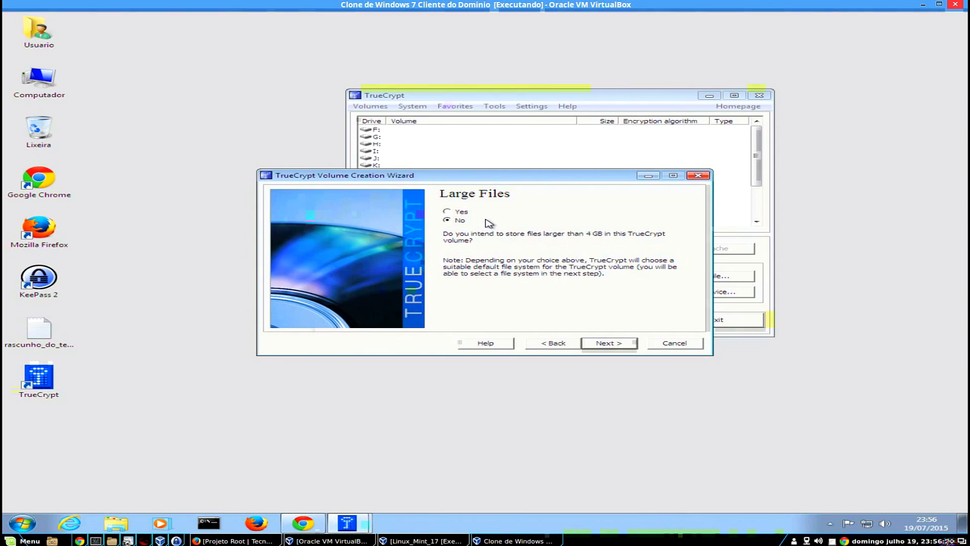
left_click(458, 213)
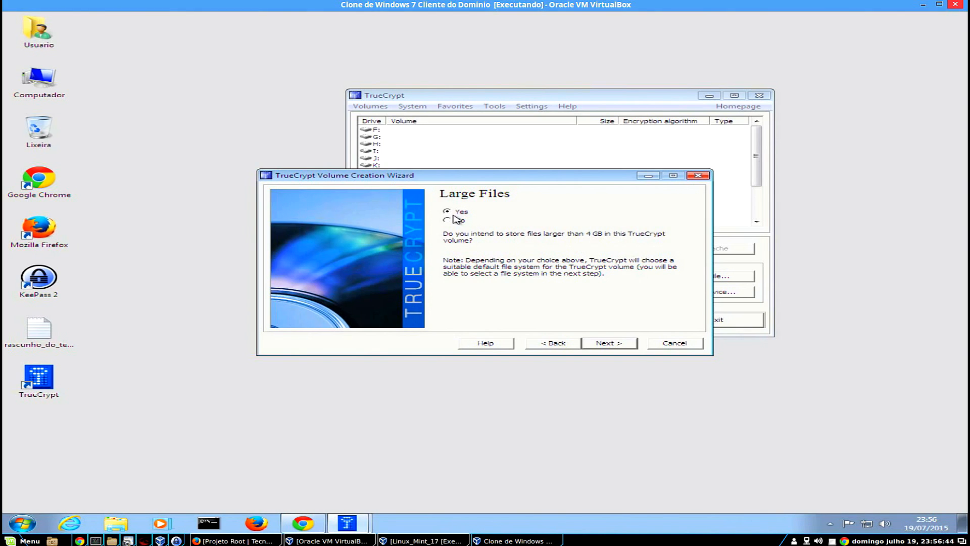
left_click(610, 345)
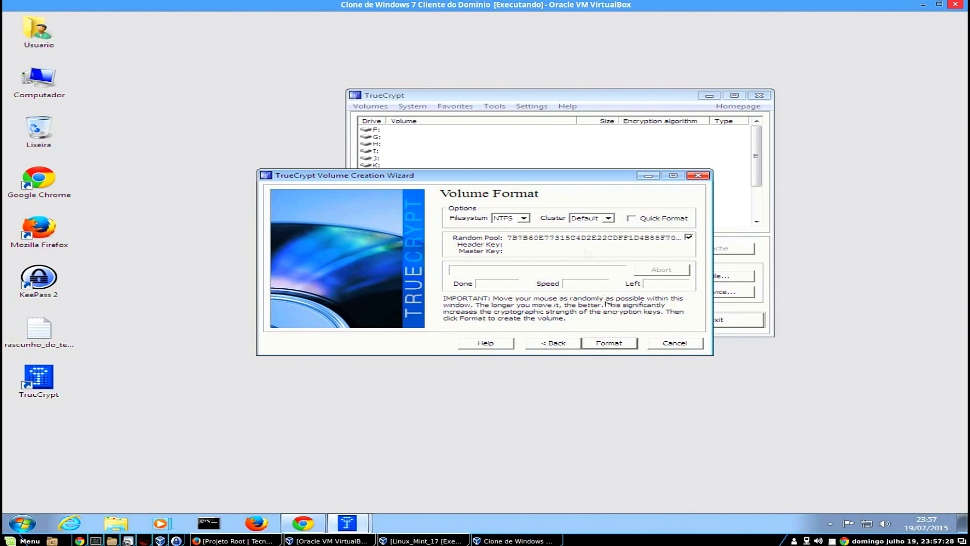
Format the PenDrive partition as an encrypted NTFS volume, confirming its contents be erased.
left_click(627, 343)
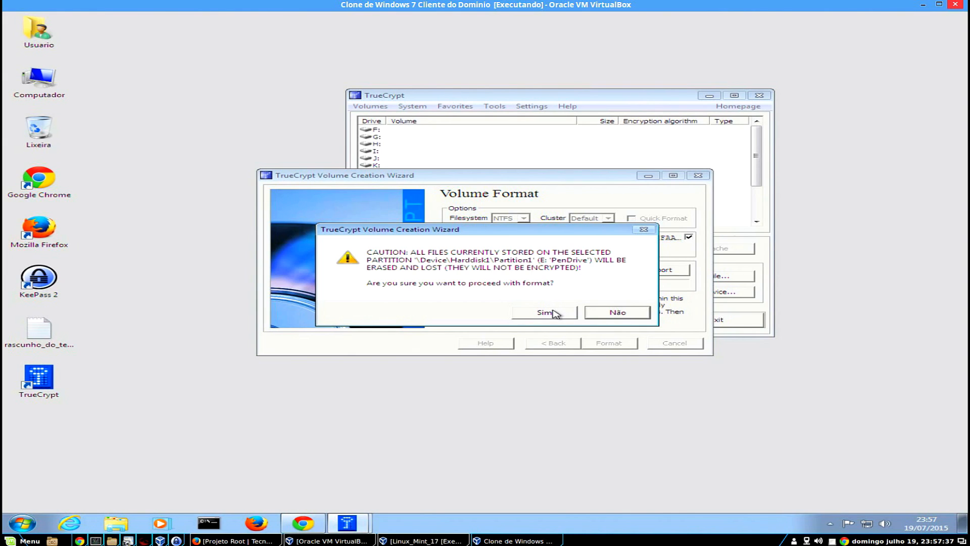
left_click(561, 316)
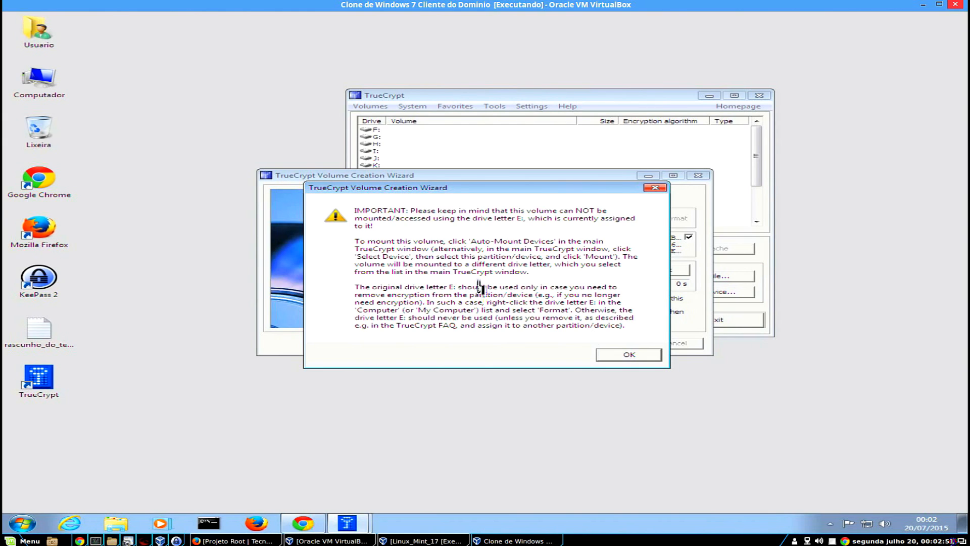
Acknowledge the drive-letter notice and success message, then exit the wizard and TrueCrypt.
left_click(623, 356)
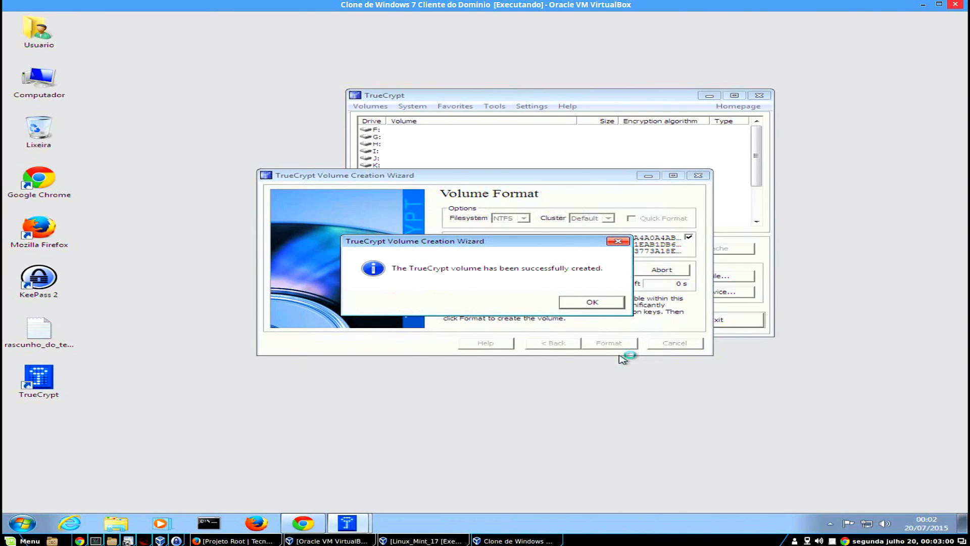
left_click(591, 304)
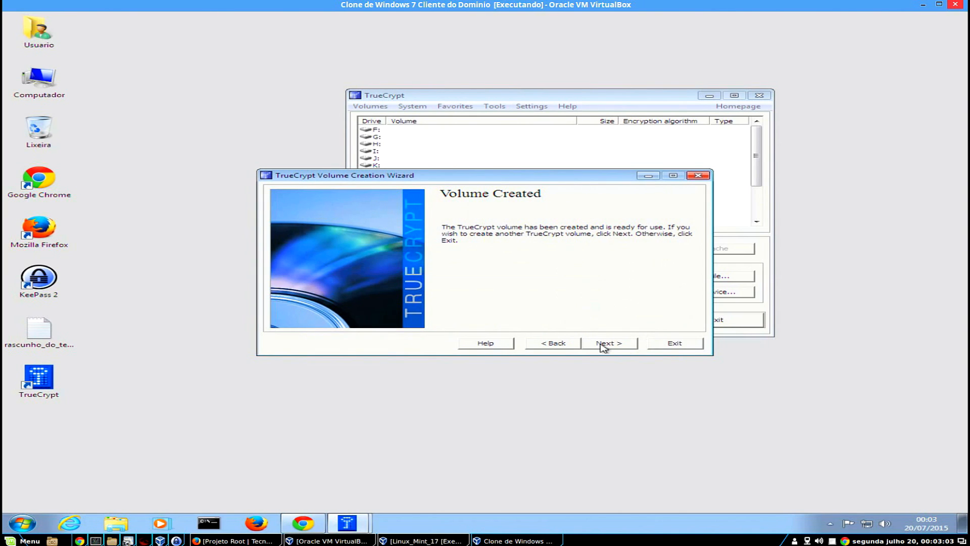
left_click(679, 345)
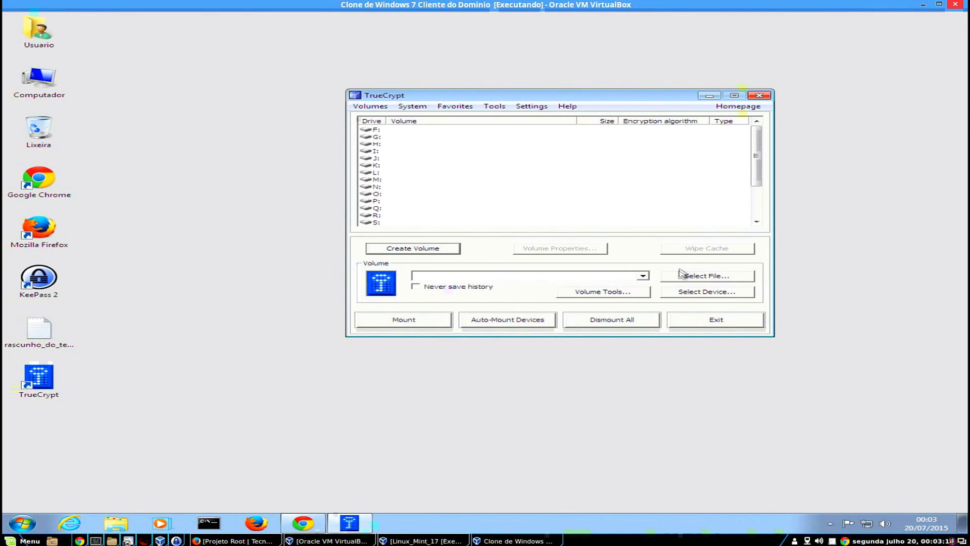
left_click(732, 324)
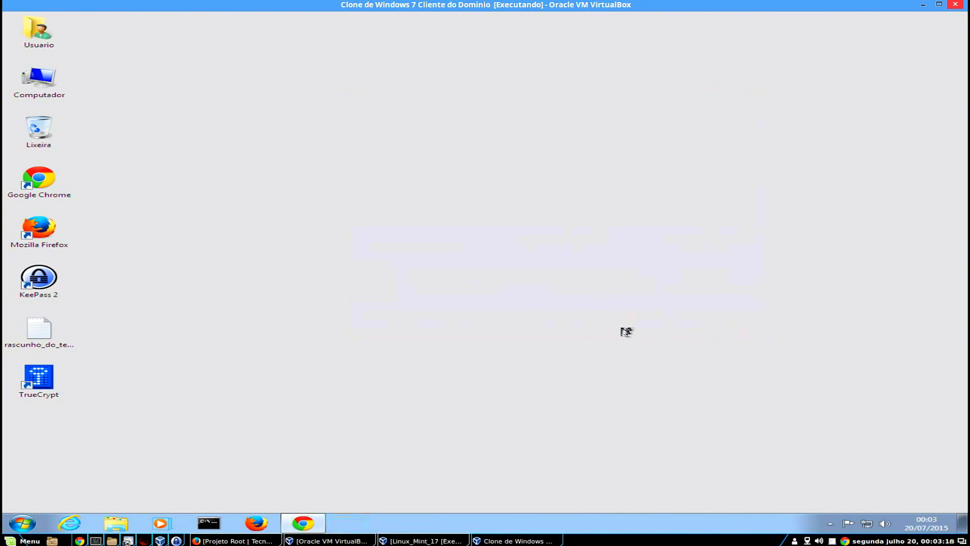
double_click(55, 85)
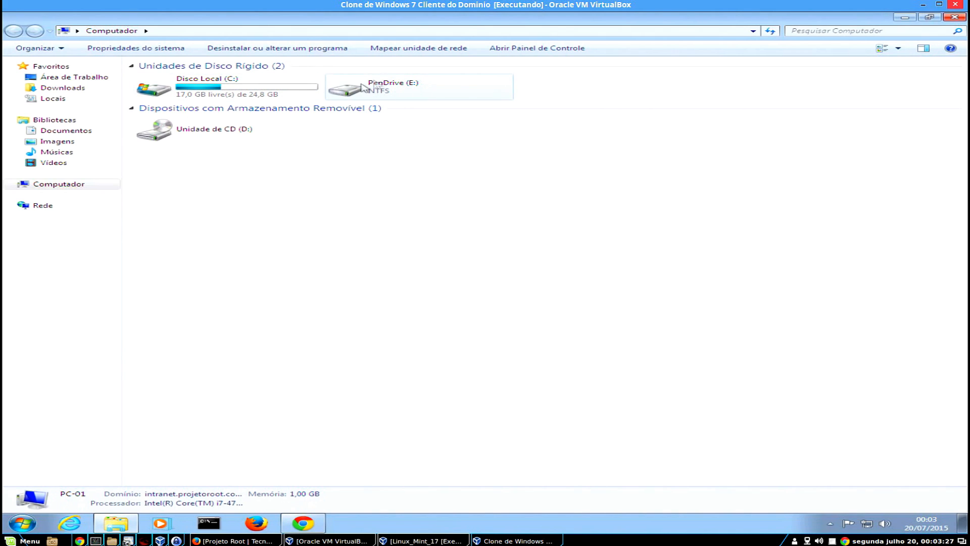
left_click(391, 91)
double_click(391, 91)
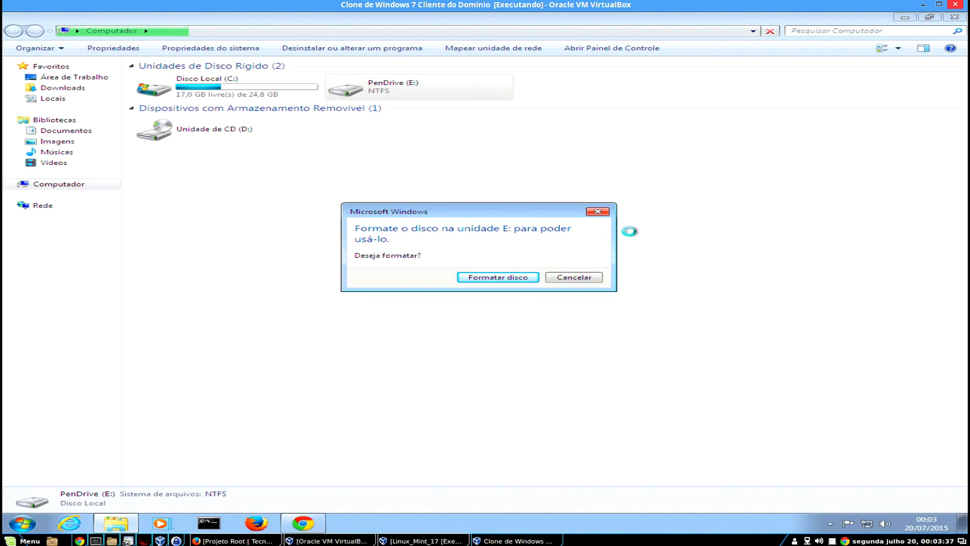
left_click(580, 277)
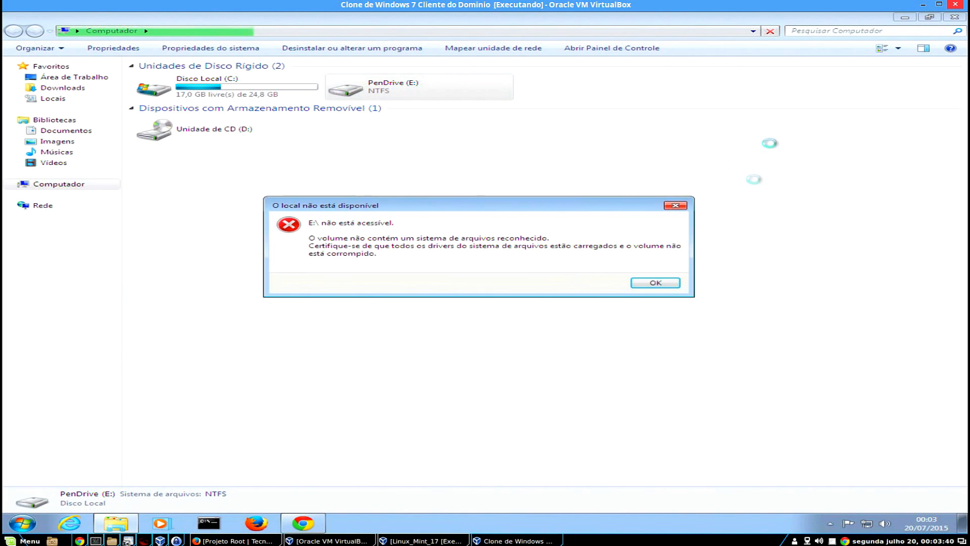
left_click(667, 284)
left_click(955, 17)
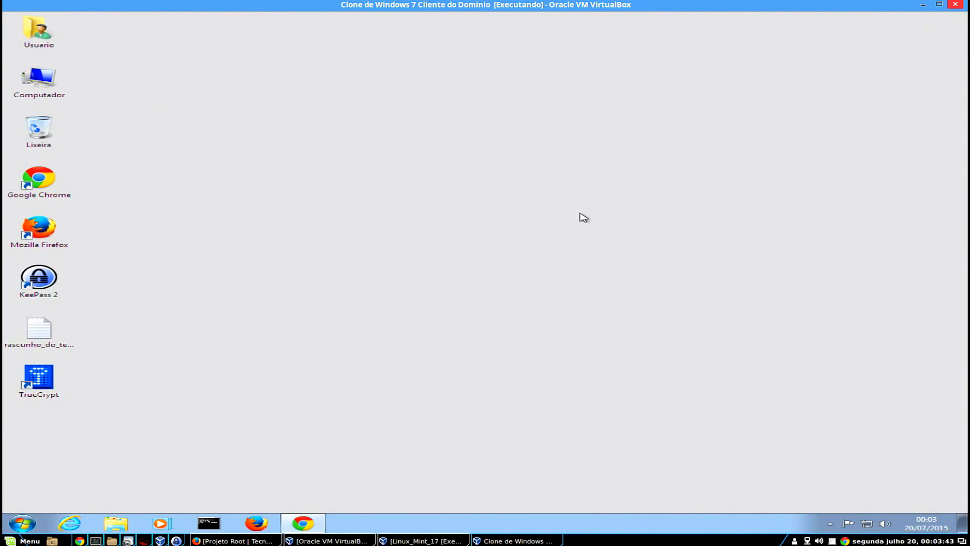
Launch TrueCrypt and shift its window slightly to the right.
double_click(39, 378)
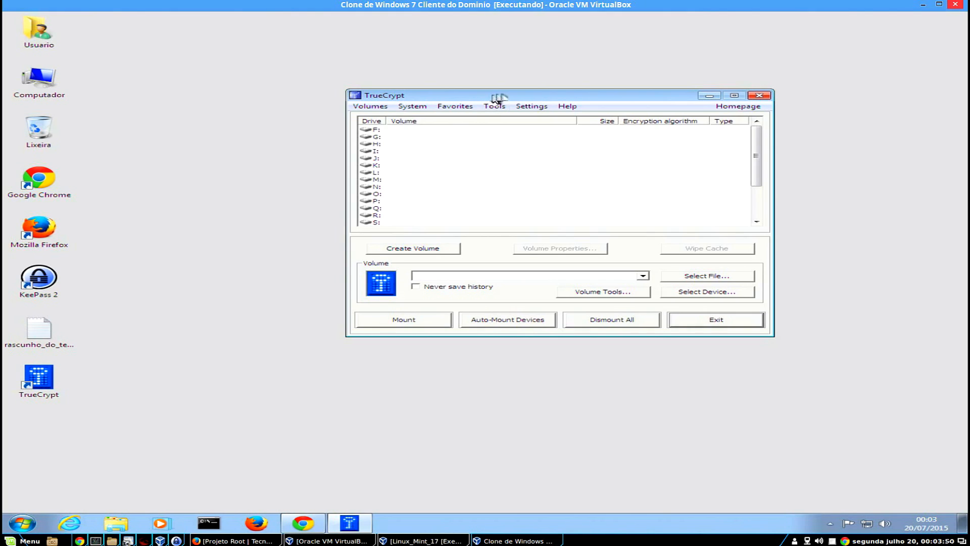
left_click_drag(499, 98, 519, 95)
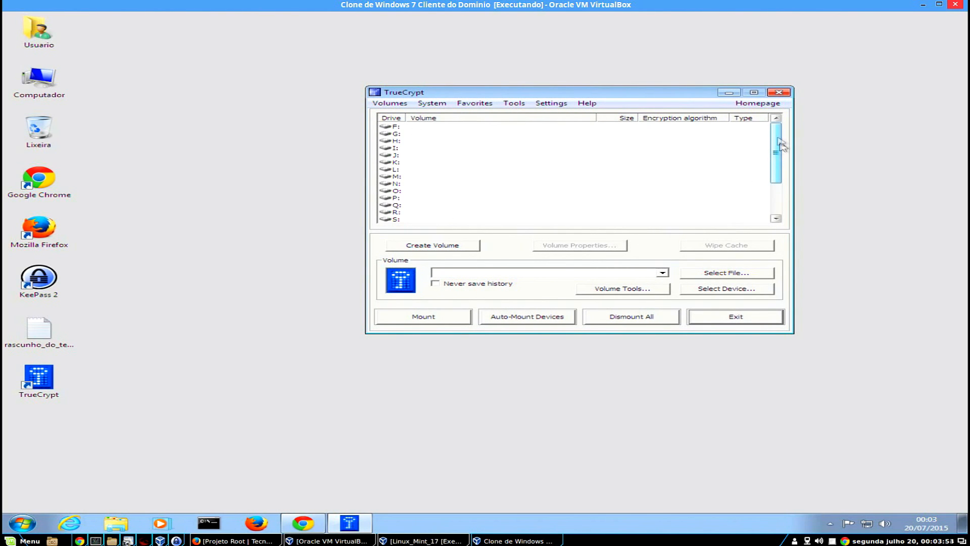
mouse_move(780, 141)
left_mouse_down()
mouse_move(781, 206)
mouse_move(777, 127)
left_mouse_up()
scroll(749, 151, "down", 3)
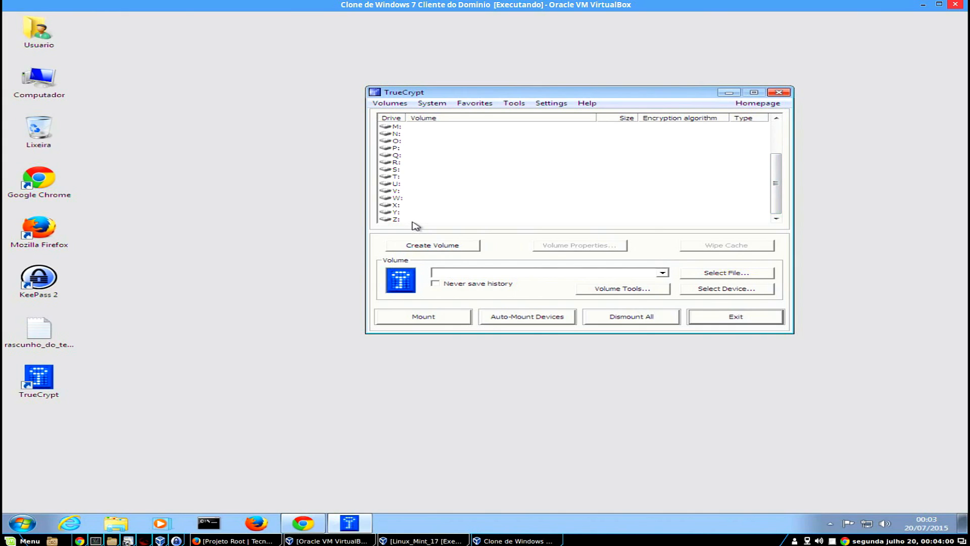
Select drive letter W: and the 16.0 GB pendrive partition \Device\Harddisk1\Partition1.
left_click(394, 198)
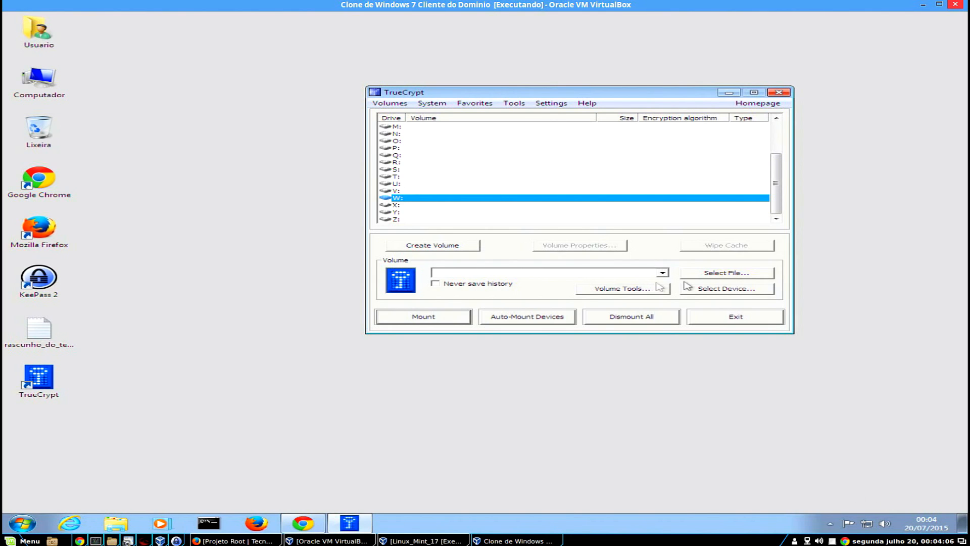
left_click(733, 292)
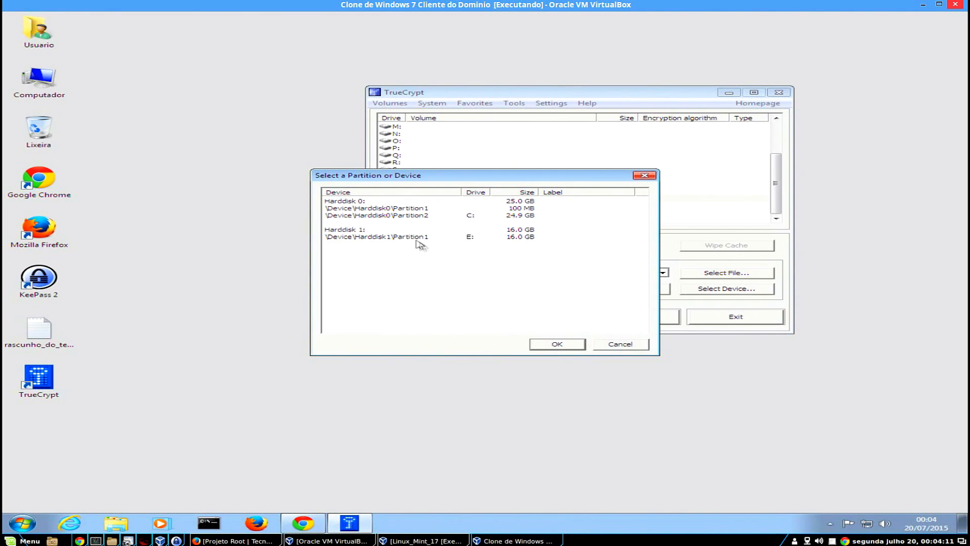
left_click(380, 238)
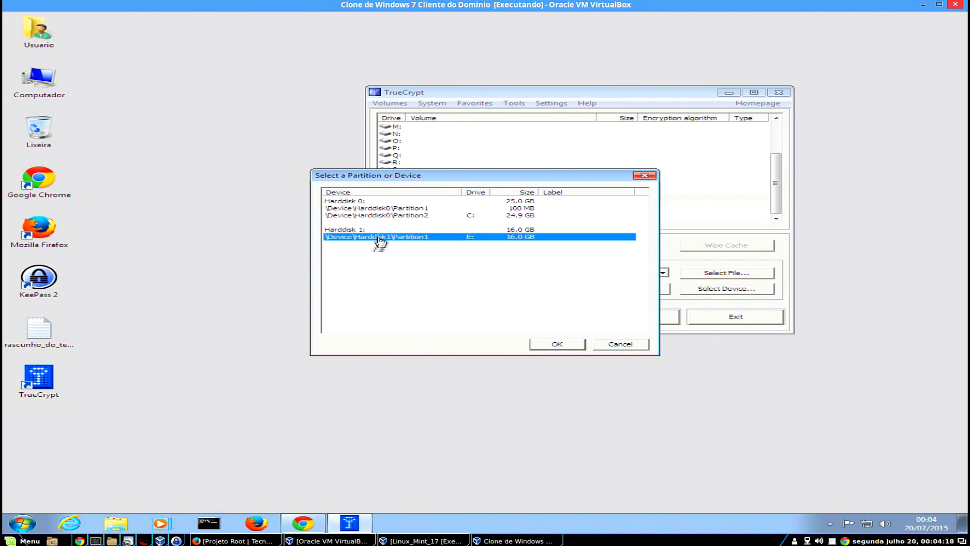
left_click(557, 344)
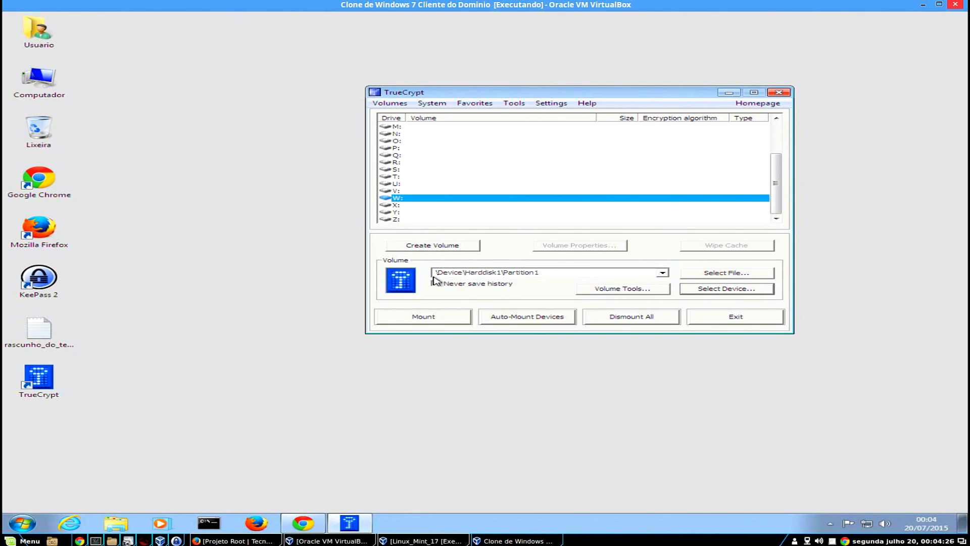
Start mounting and paste the volume password copied from the rascunho_do_texto draft.
left_click(443, 319)
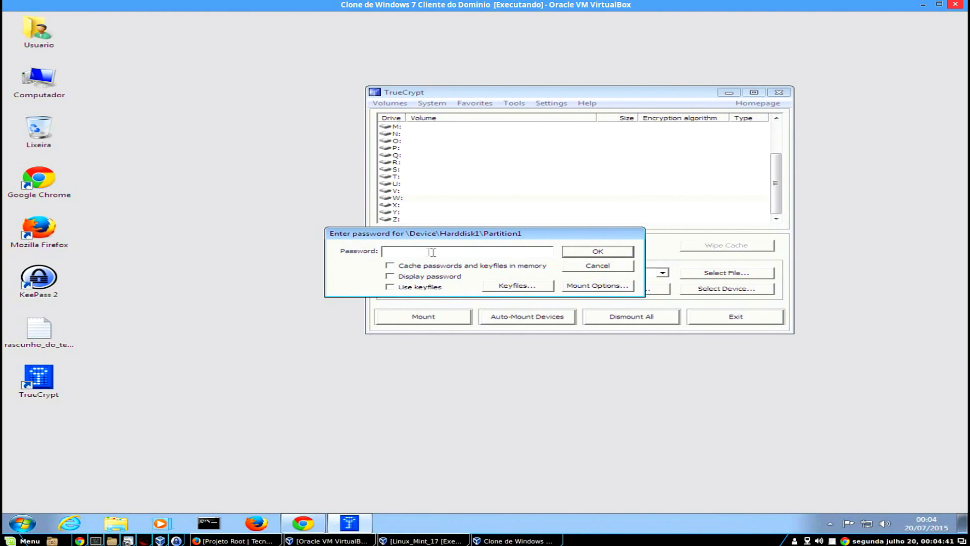
double_click(51, 329)
left_click_drag(197, 452, 30, 453)
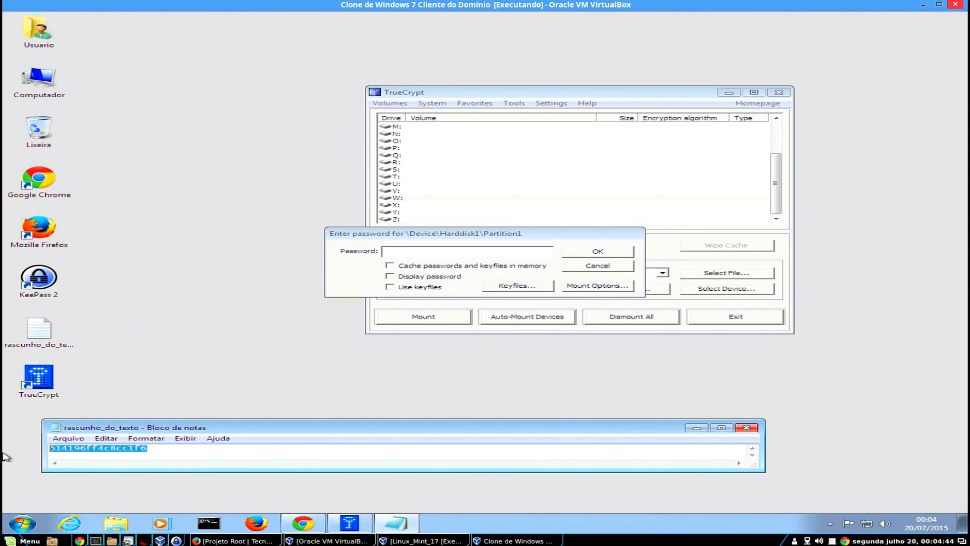
left_click(746, 428)
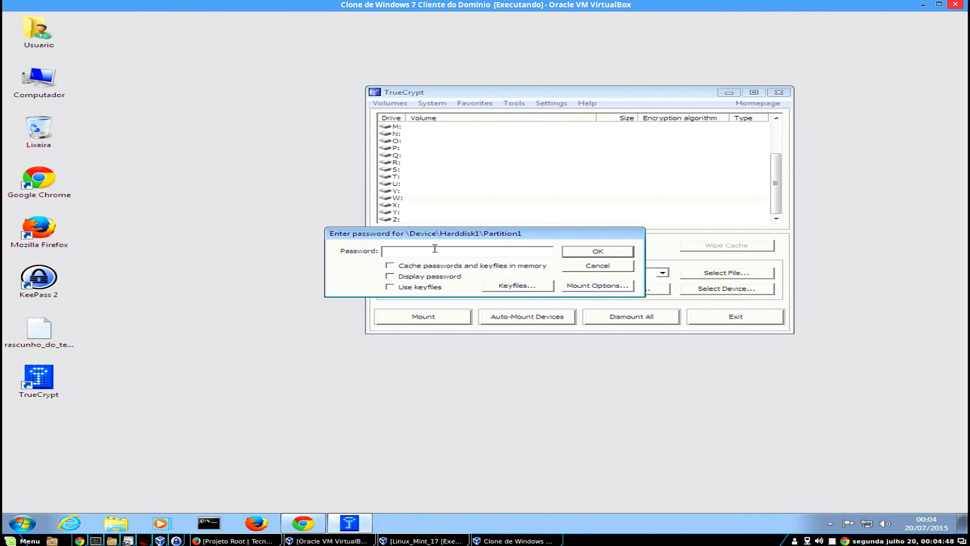
left_click(437, 247)
key("ctrl+v")
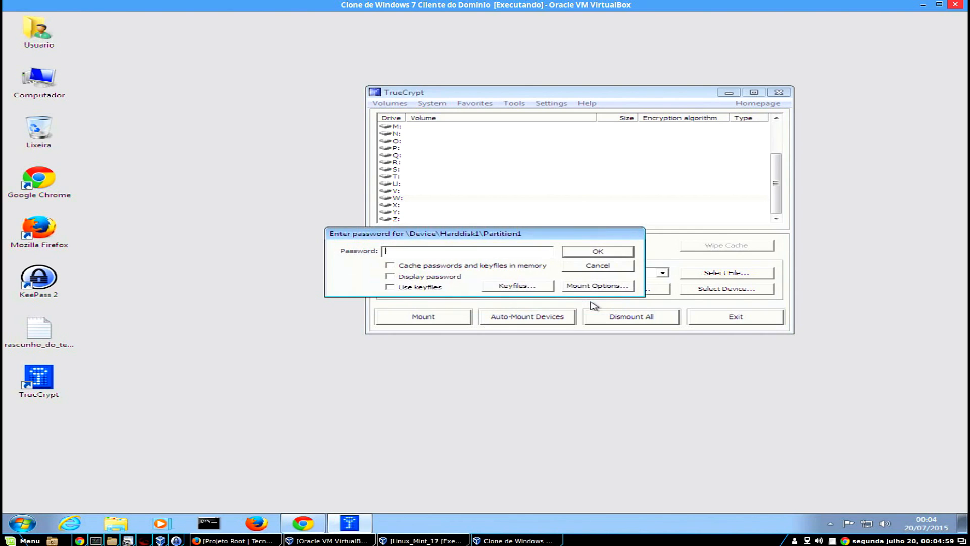
Mount Harddisk1 Partition1 as W: using the pasted password plus the Banco de Senhas.key keyfile.
key("ctrl+v")
left_click(517, 285)
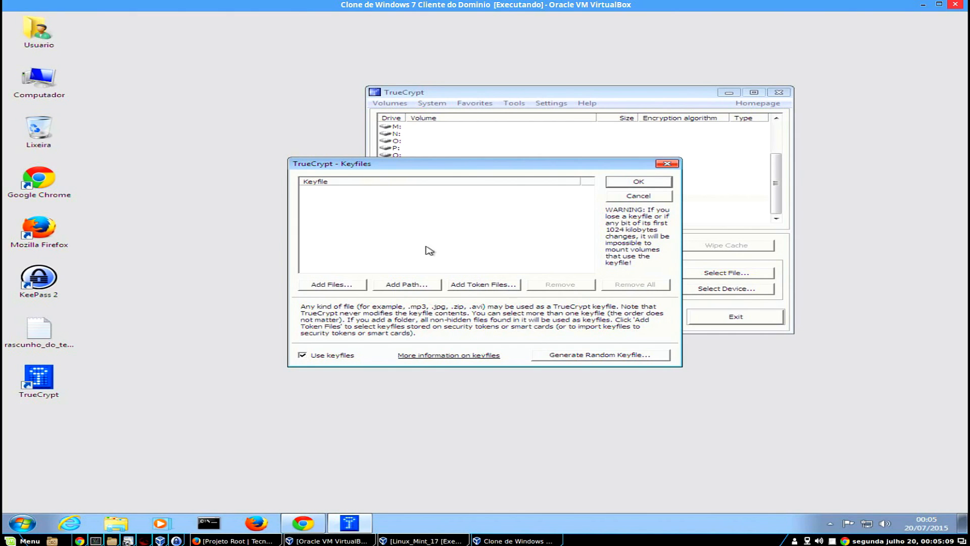
left_click(355, 288)
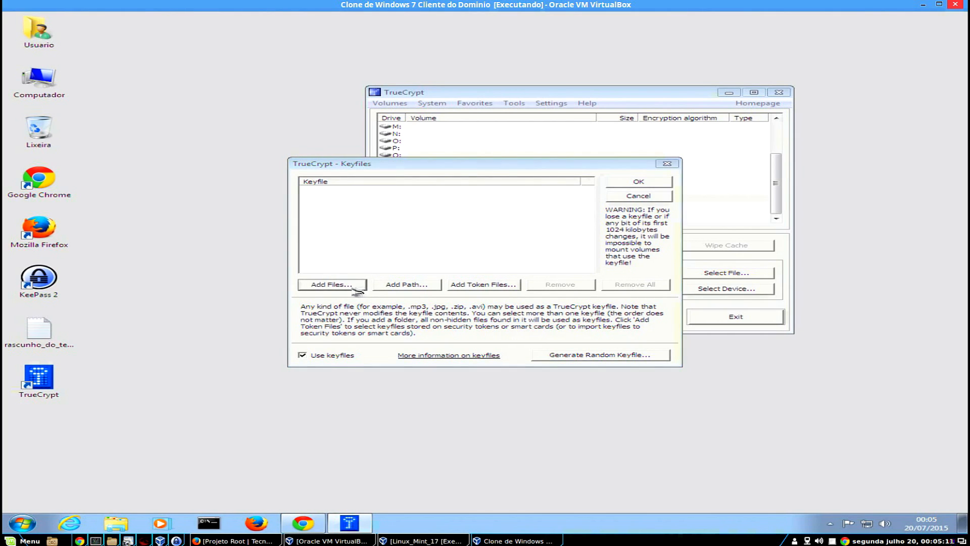
left_click(510, 279)
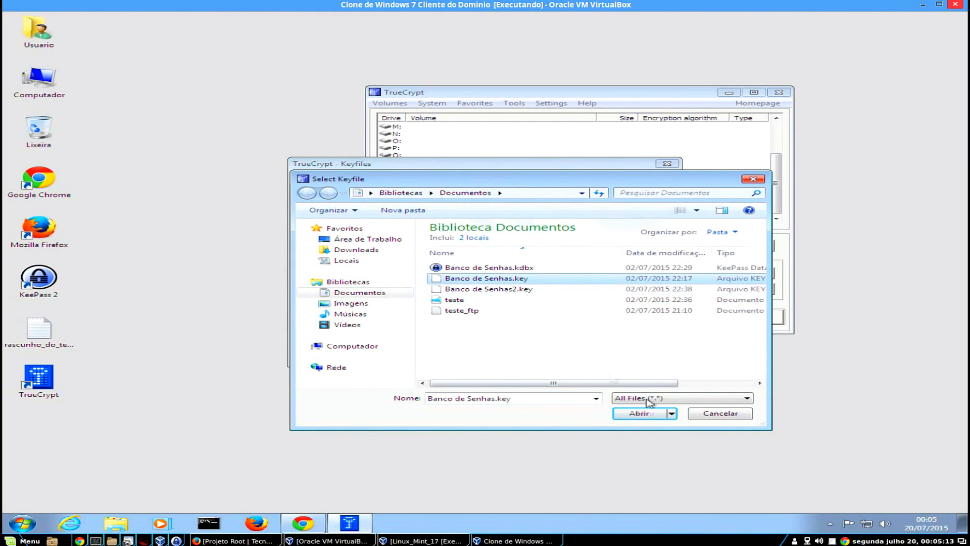
left_click(656, 413)
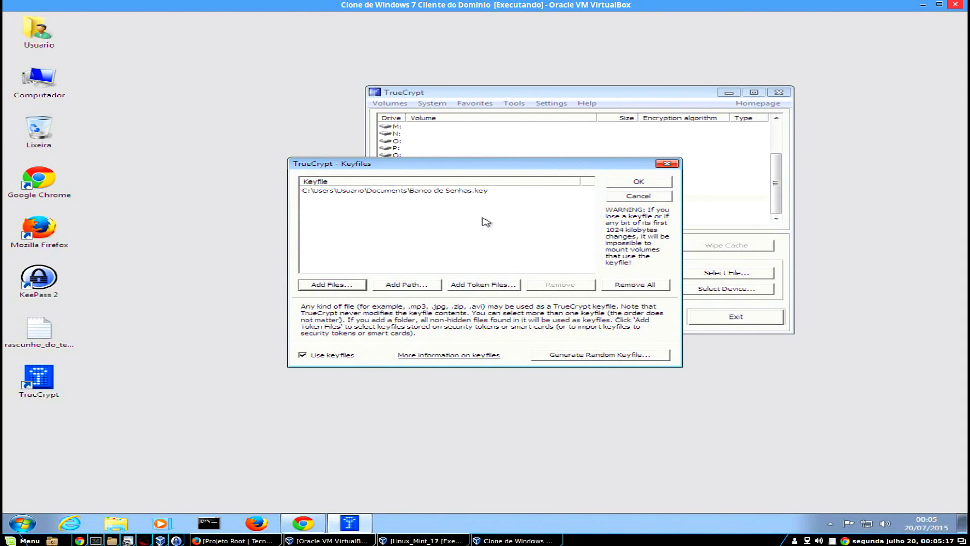
left_click(641, 182)
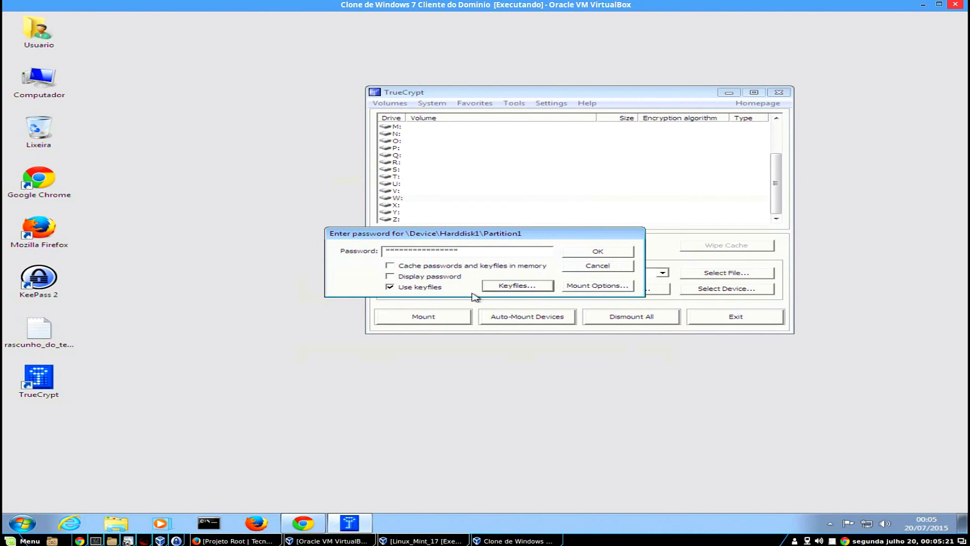
left_click(616, 253)
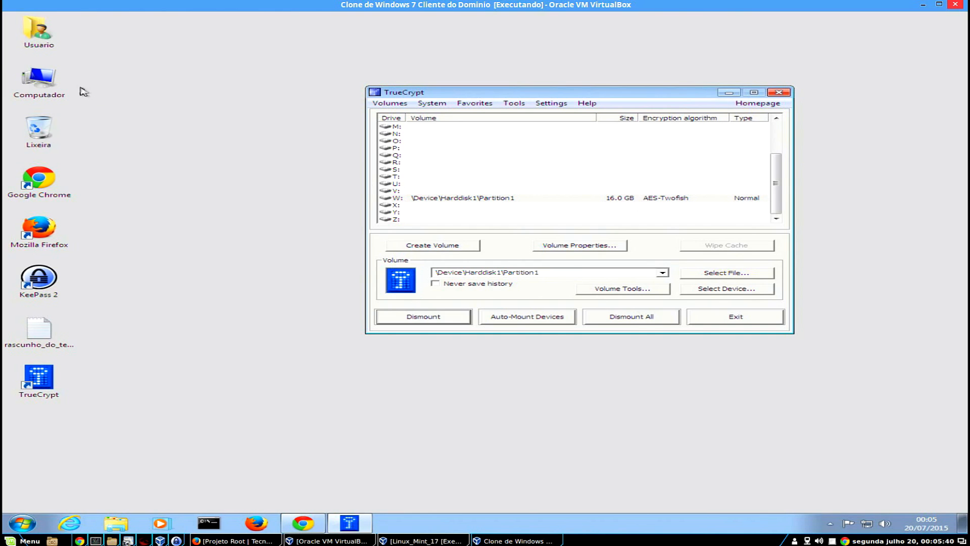
Open Computador, look over drives C: and E:, and briefly open Disco Local (W:).
double_click(60, 85)
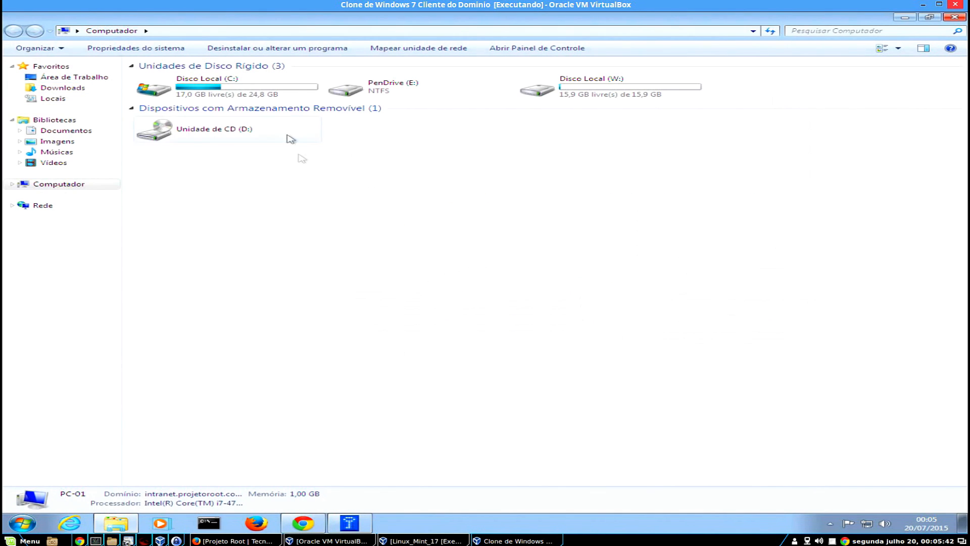
left_click(250, 87)
left_click(374, 96)
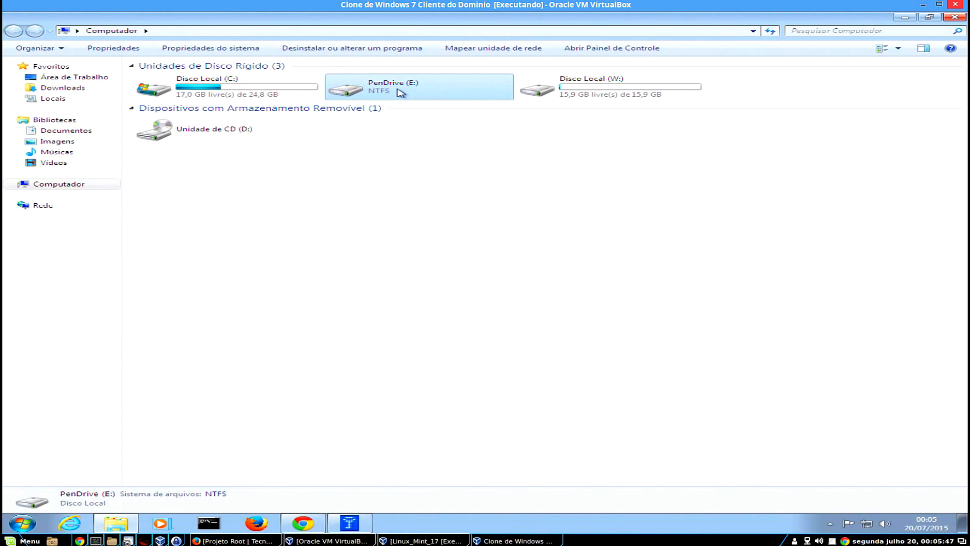
double_click(624, 94)
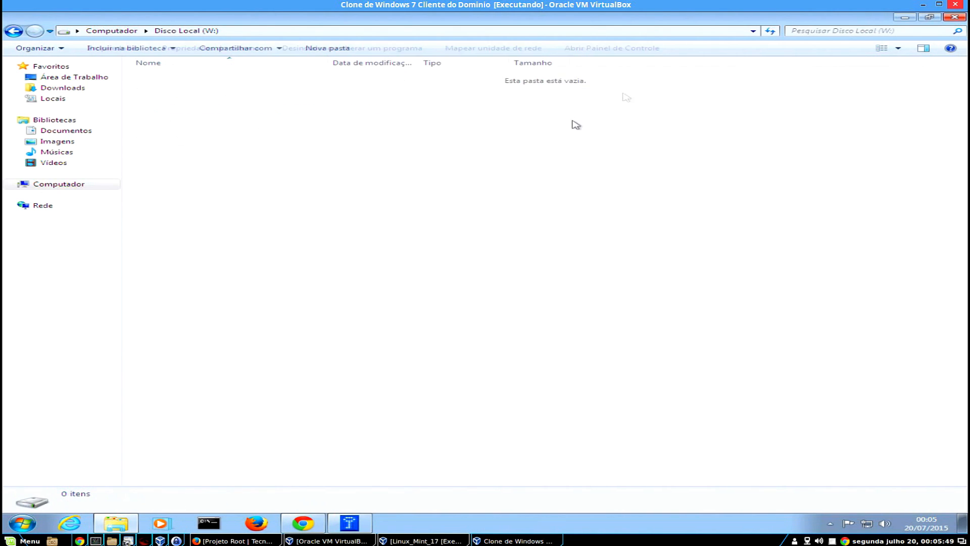
key("BackSpace")
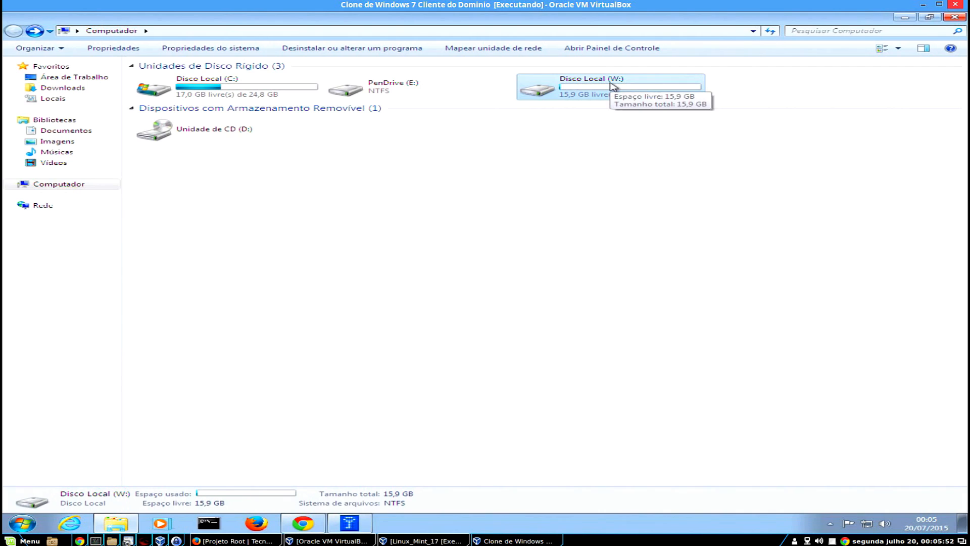
Try PenDrive (E:), dismiss its not-accessible error, and reopen the empty W: drive.
double_click(389, 90)
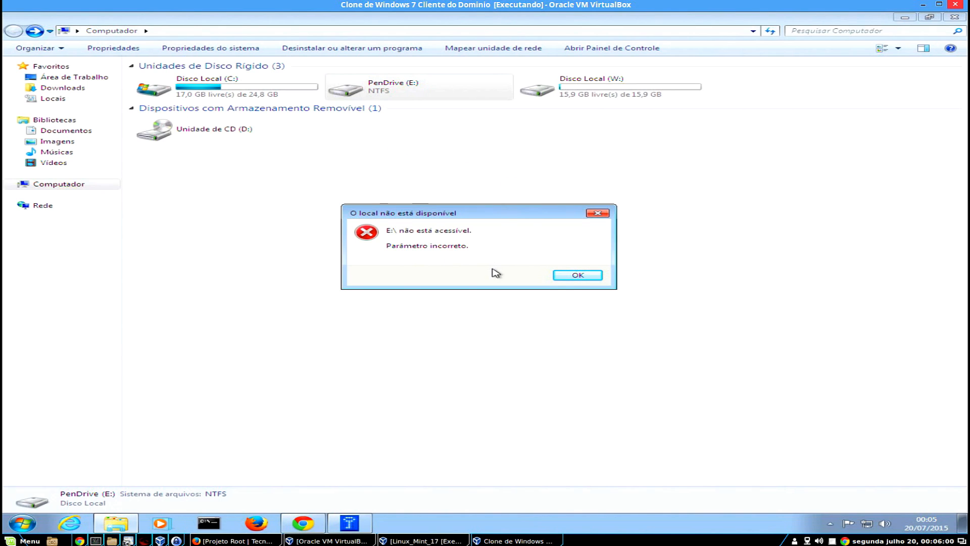
left_click(579, 277)
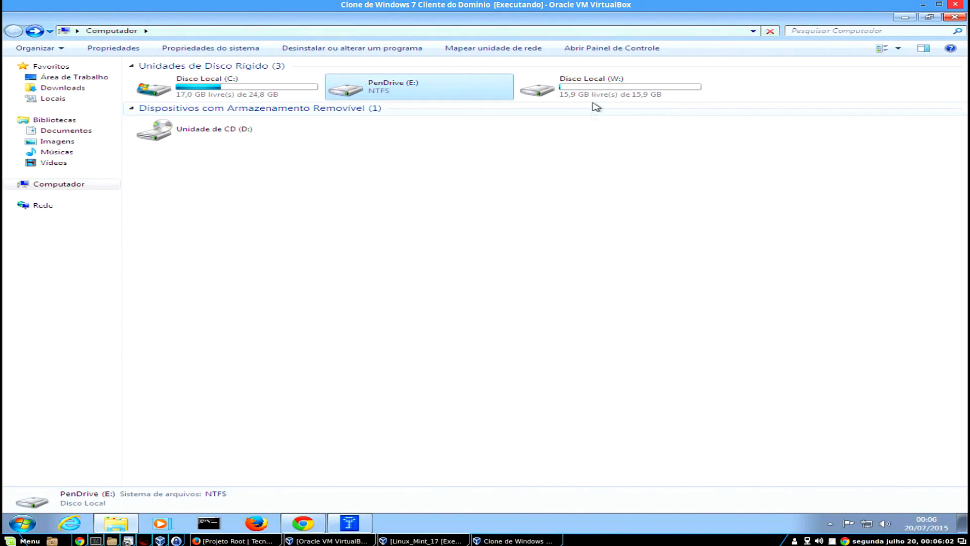
double_click(614, 91)
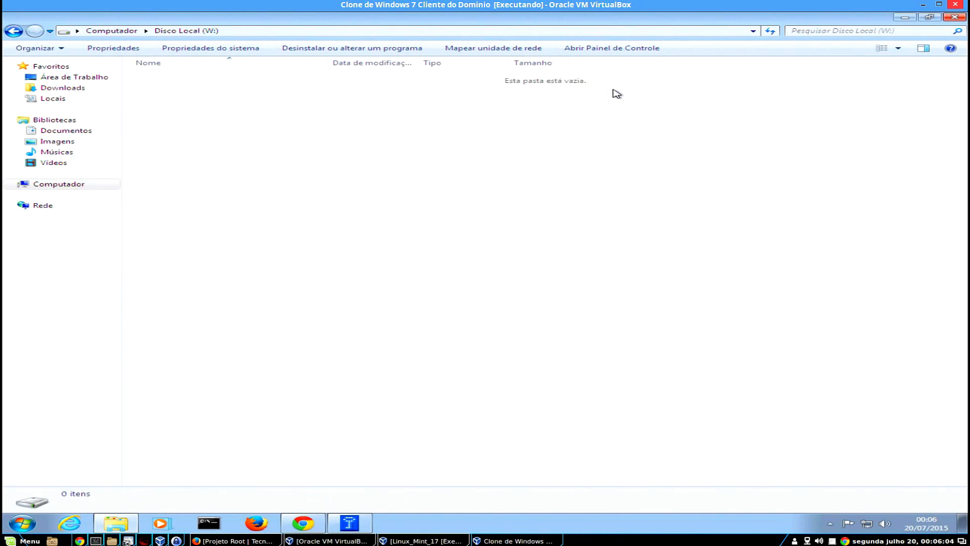
right_click(373, 133)
left_click(294, 174)
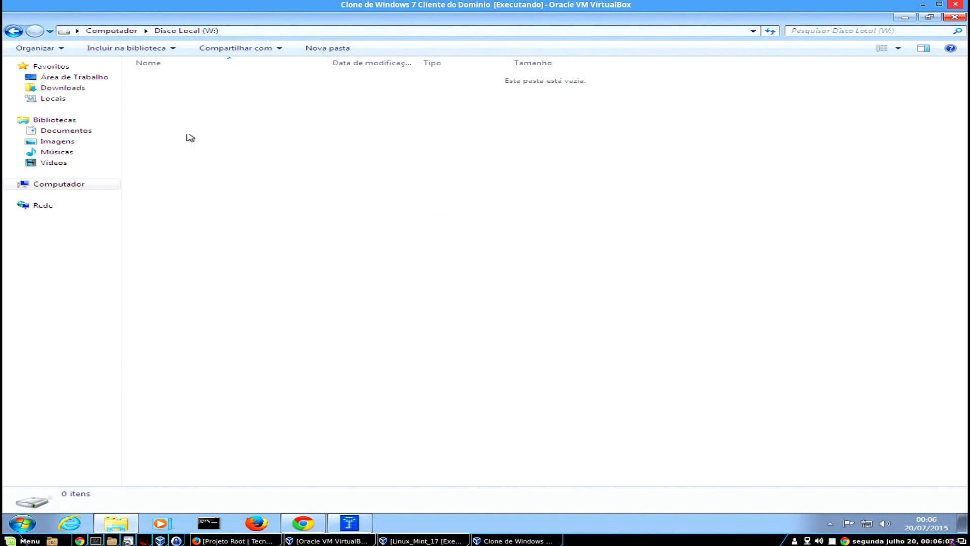
left_click(14, 30)
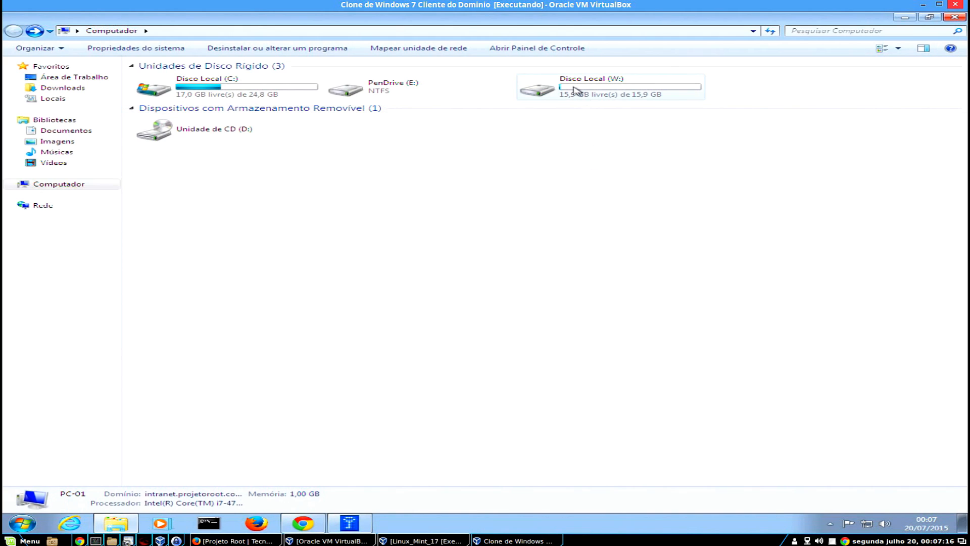
Check that Disco Local (W:) shows 15,9 GB free of 15,9 GB.
mouse_move(576, 88)
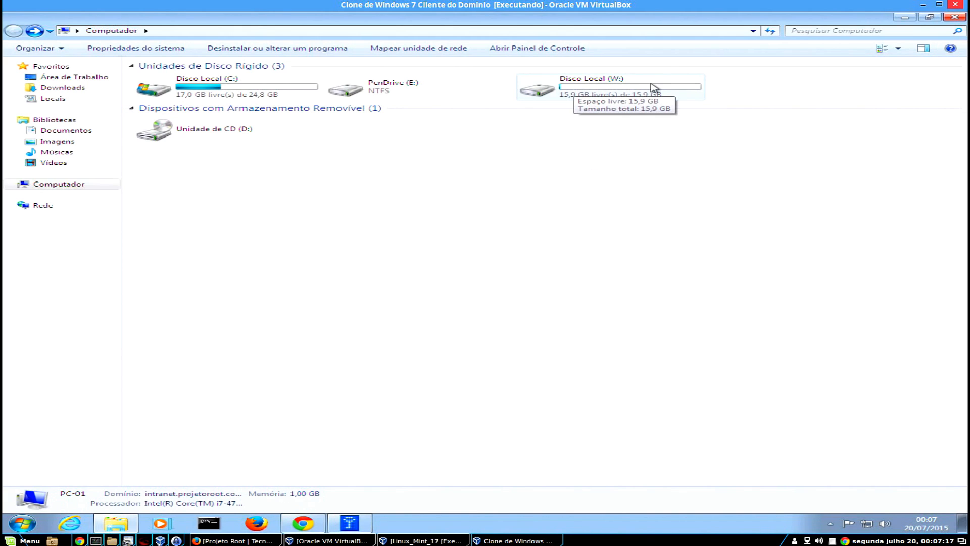
mouse_move(631, 95)
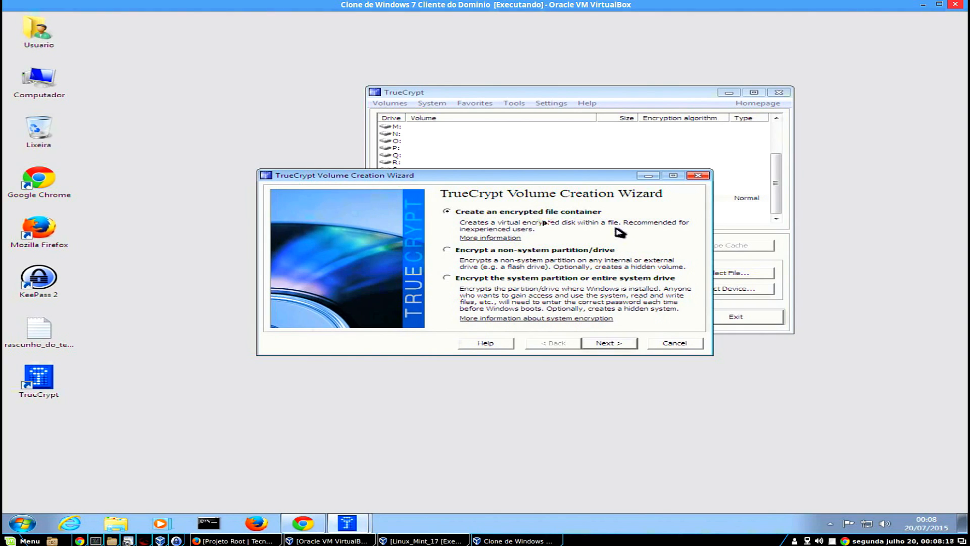
Create a standard file container saved on the Desktop as Volume-Seguro.tc (TrueCrypt Volumes type).
left_click(619, 345)
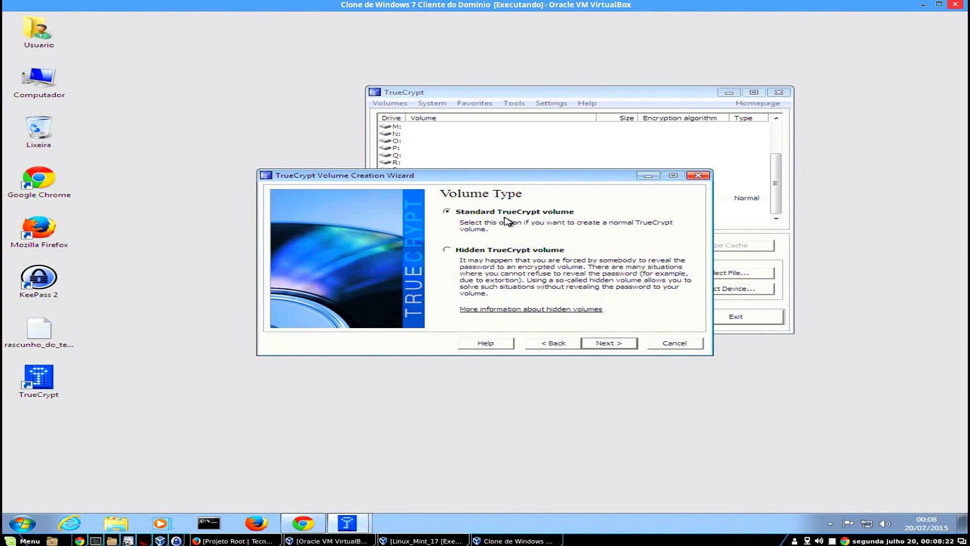
left_click(620, 344)
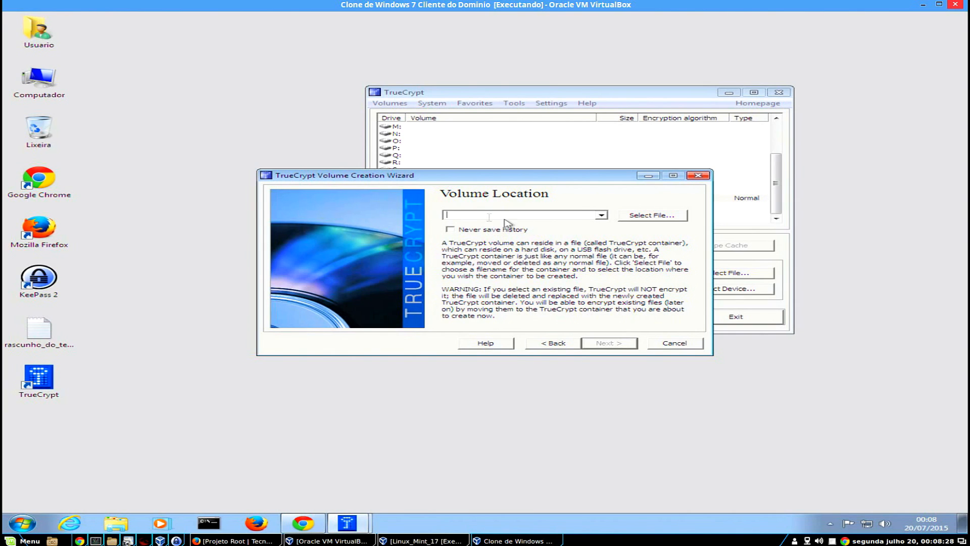
left_click(653, 217)
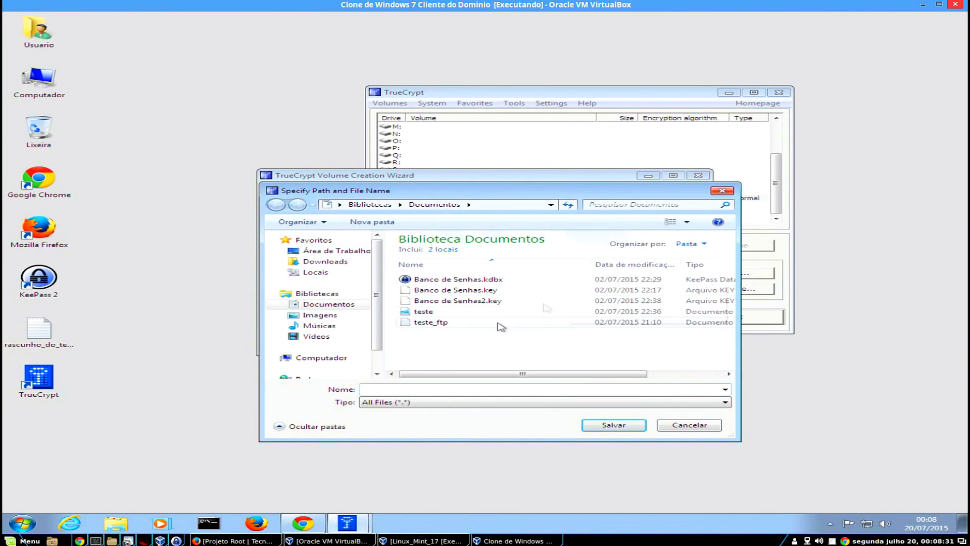
left_click(337, 251)
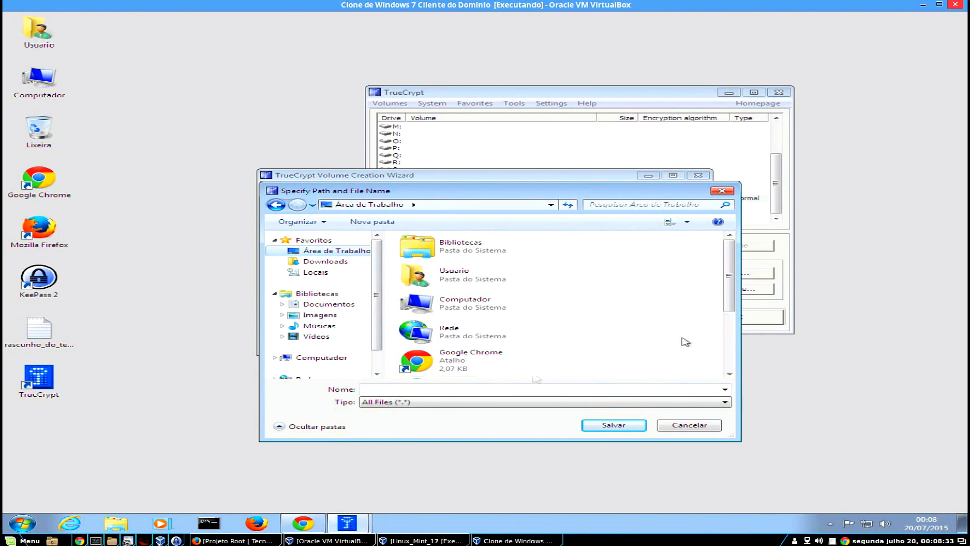
left_click_drag(731, 272, 744, 369)
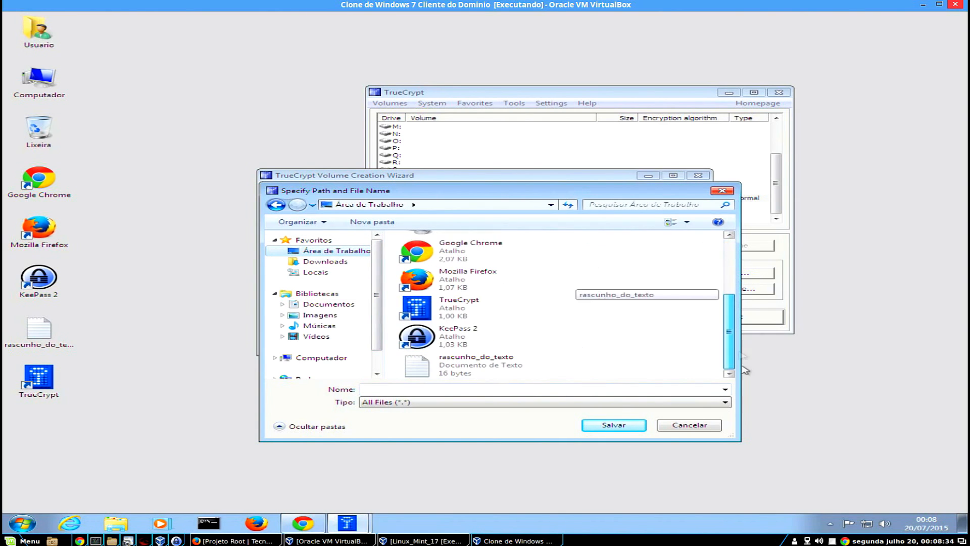
left_click(417, 389)
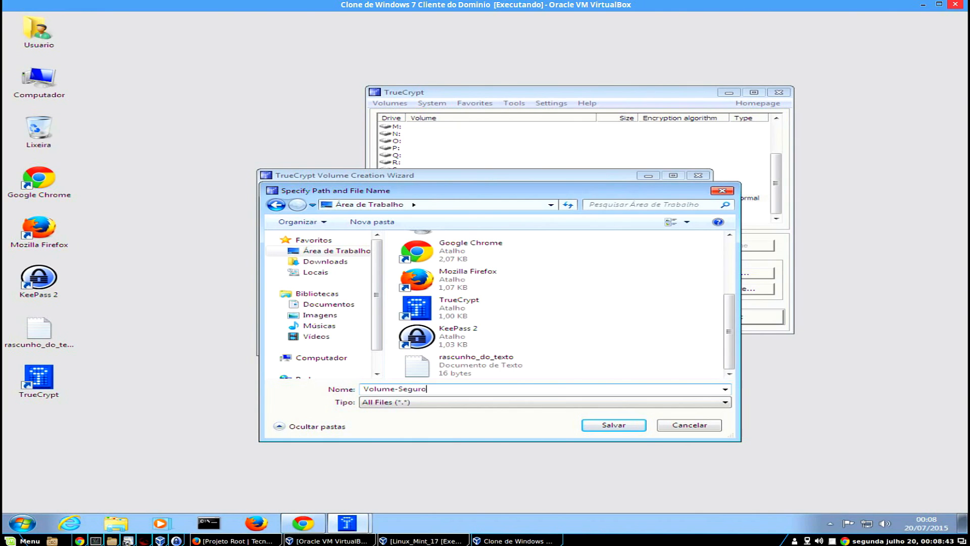
left_click(458, 403)
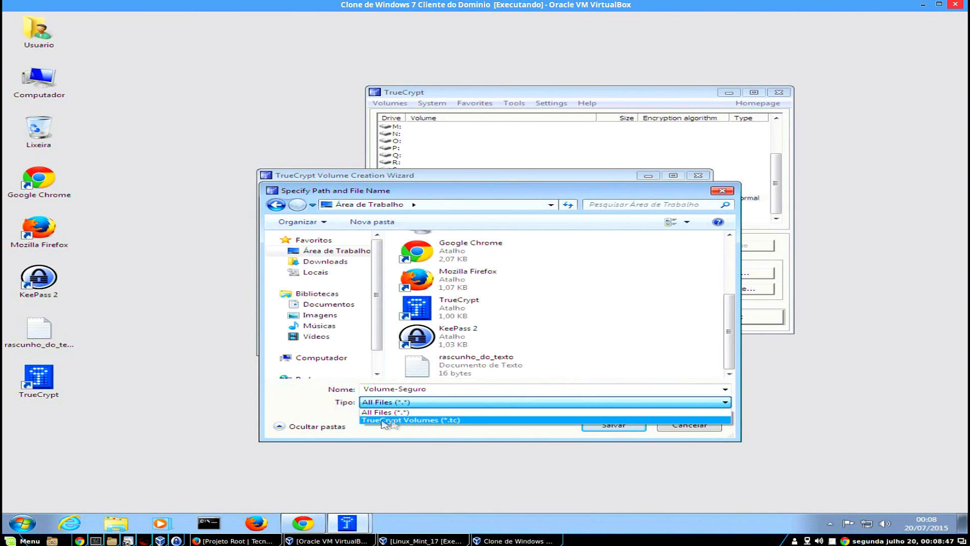
left_click(415, 420)
left_click(468, 388)
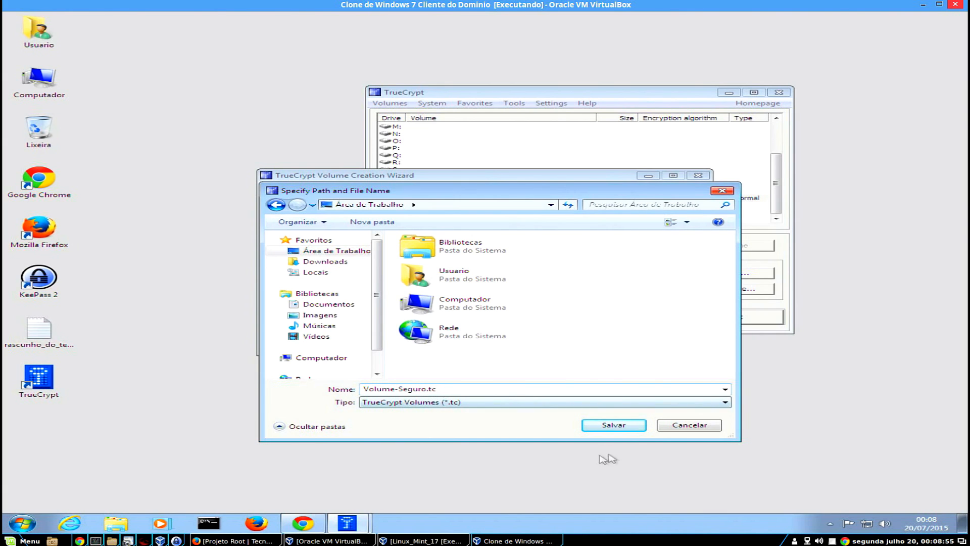
left_click(627, 427)
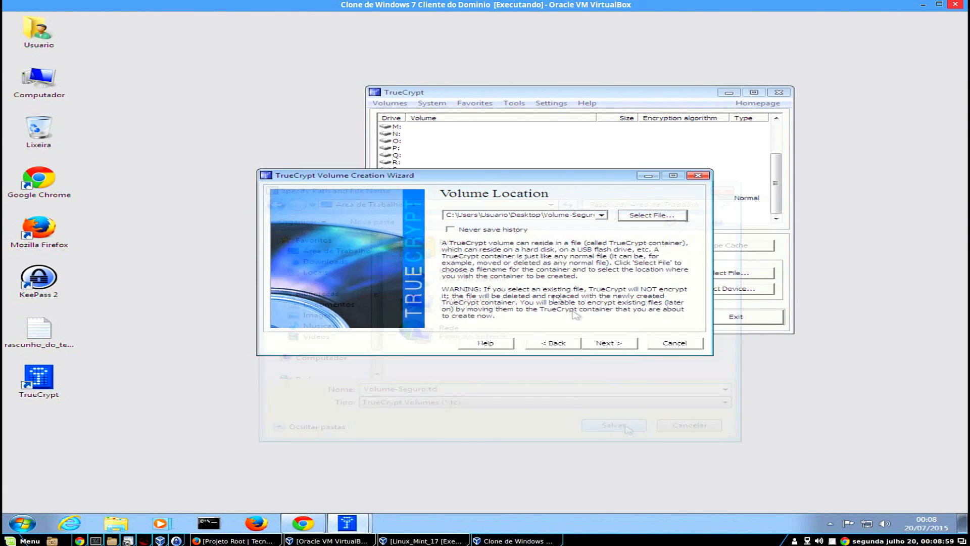
Verify the container path ends with Volume-Seguro.tc on the Desktop.
double_click(447, 216)
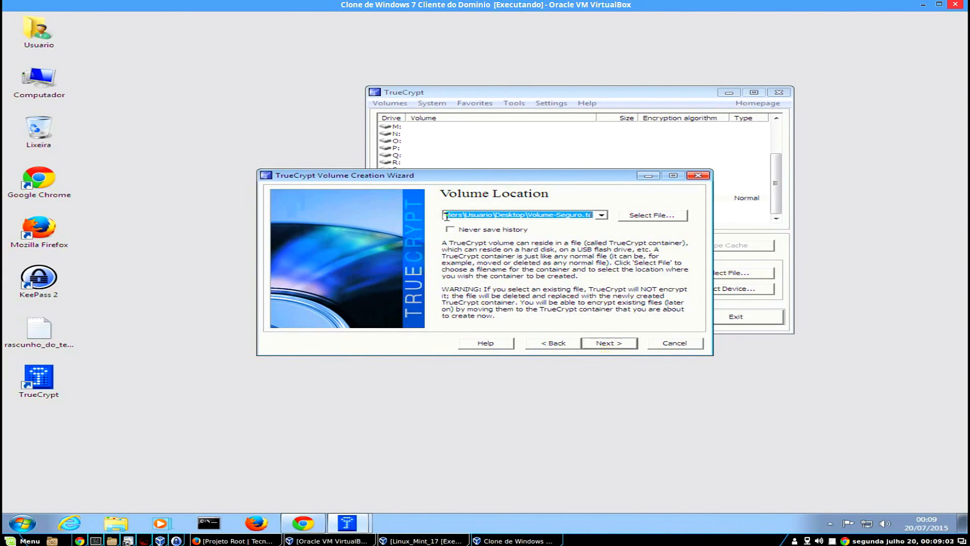
left_click(456, 216)
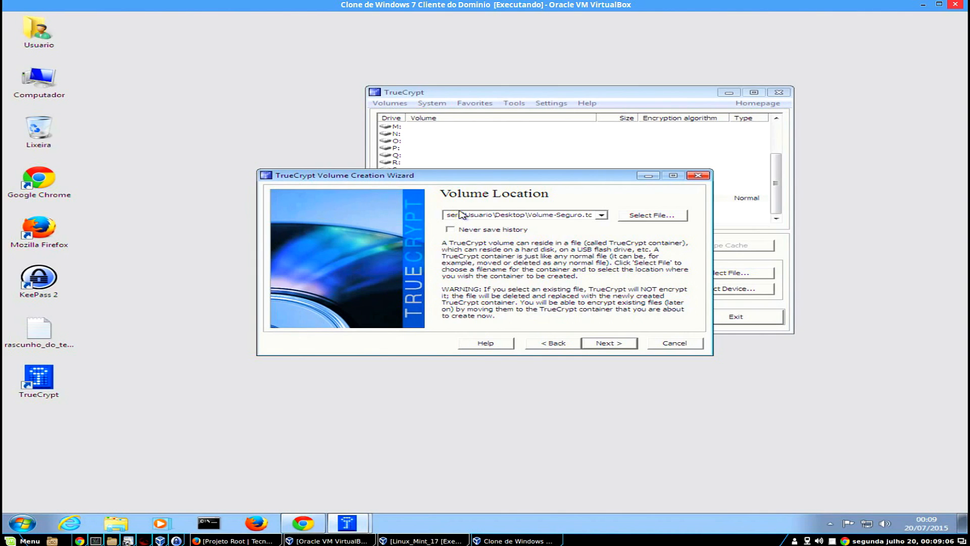
key("Home")
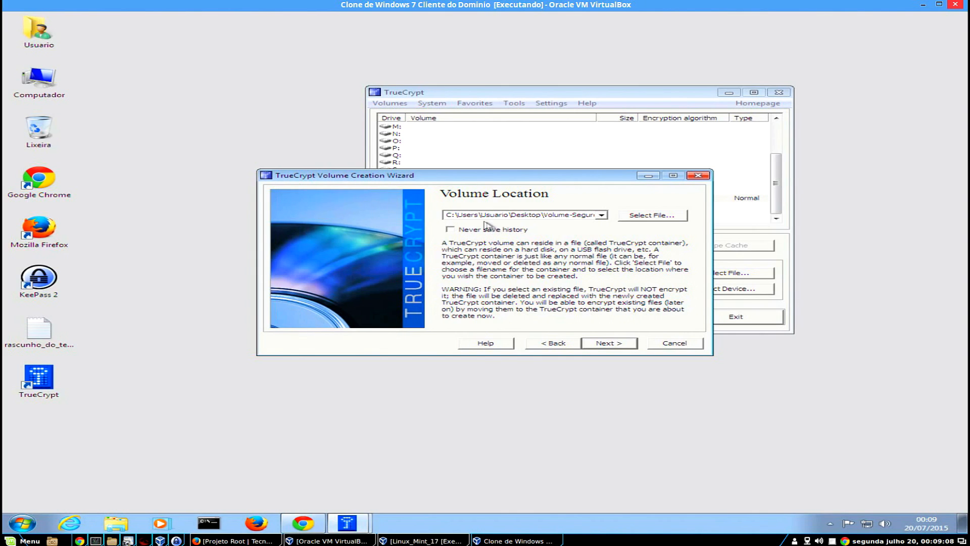
left_click_drag(546, 216, 601, 217)
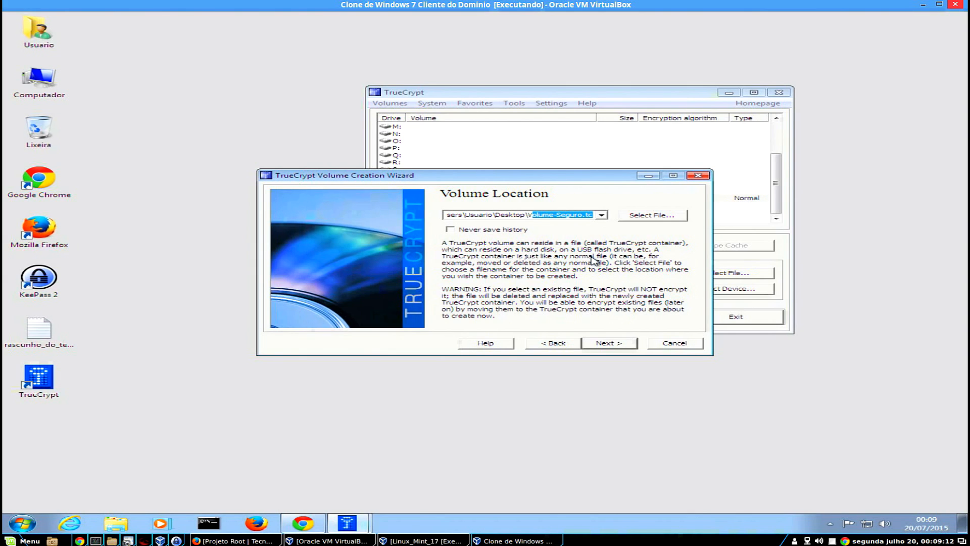
Choose the AES-Twofish encryption cascade and the Whirlpool hash algorithm.
left_click(620, 347)
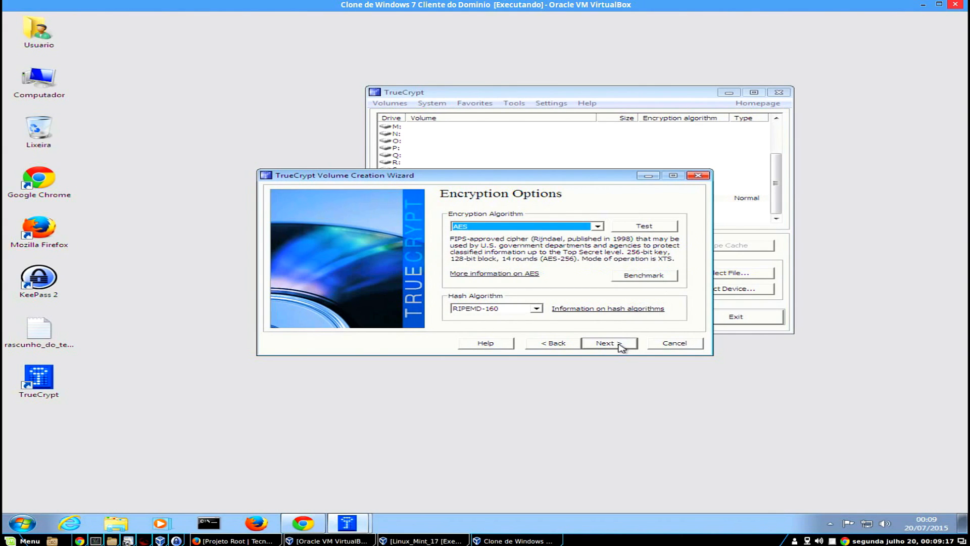
left_click(553, 227)
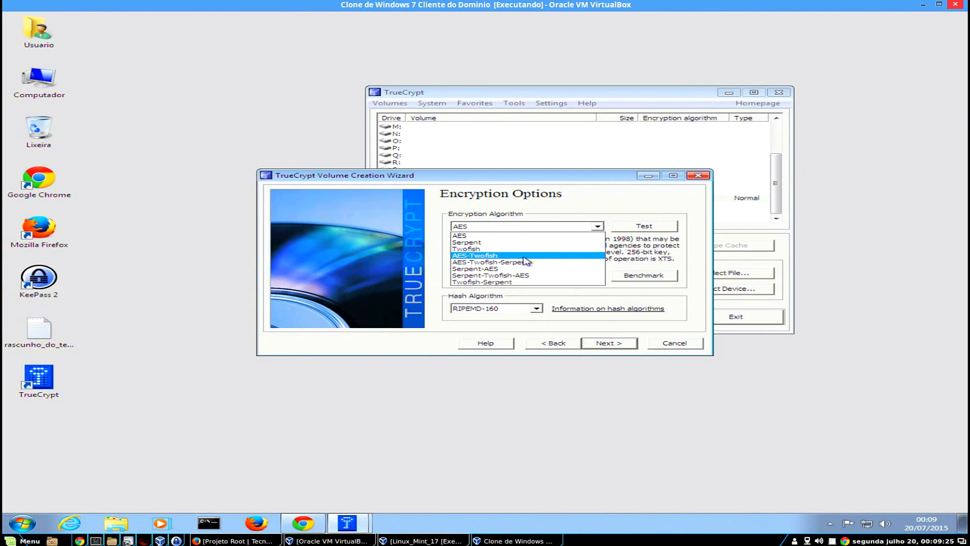
left_click(524, 257)
left_click(535, 309)
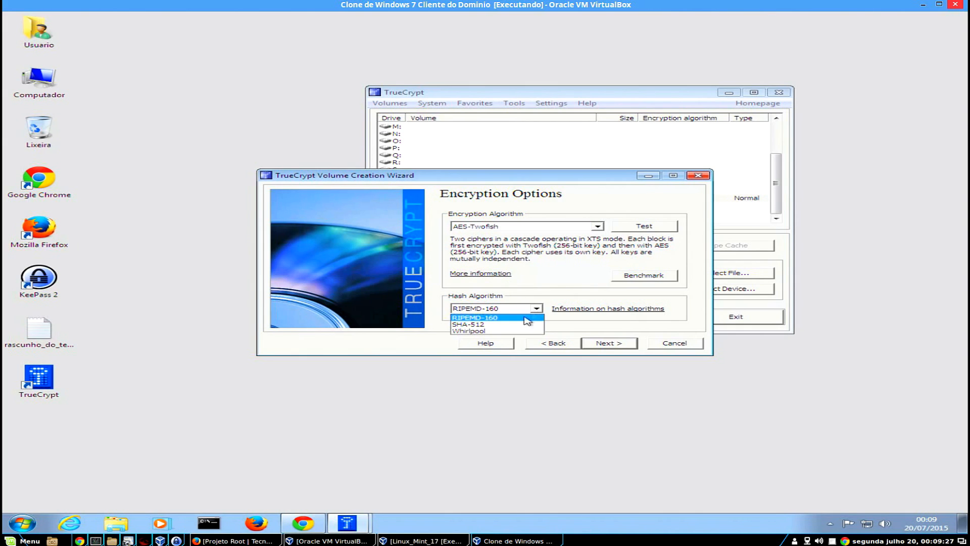
left_click(503, 331)
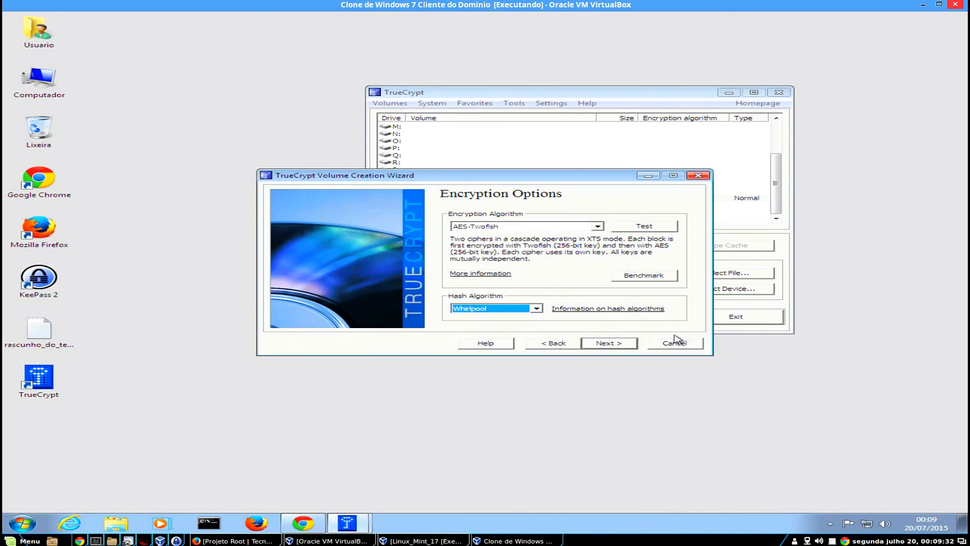
left_click(620, 345)
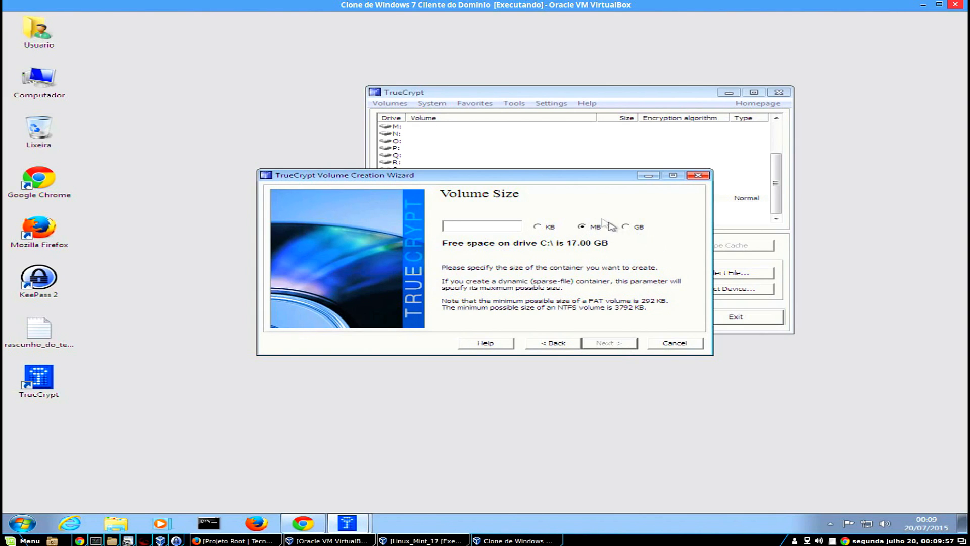
Set the container size to 1 GB and continue.
left_click(626, 226)
type("1")
left_click(583, 227)
left_click_drag(460, 226, 452, 226)
key("BackSpace")
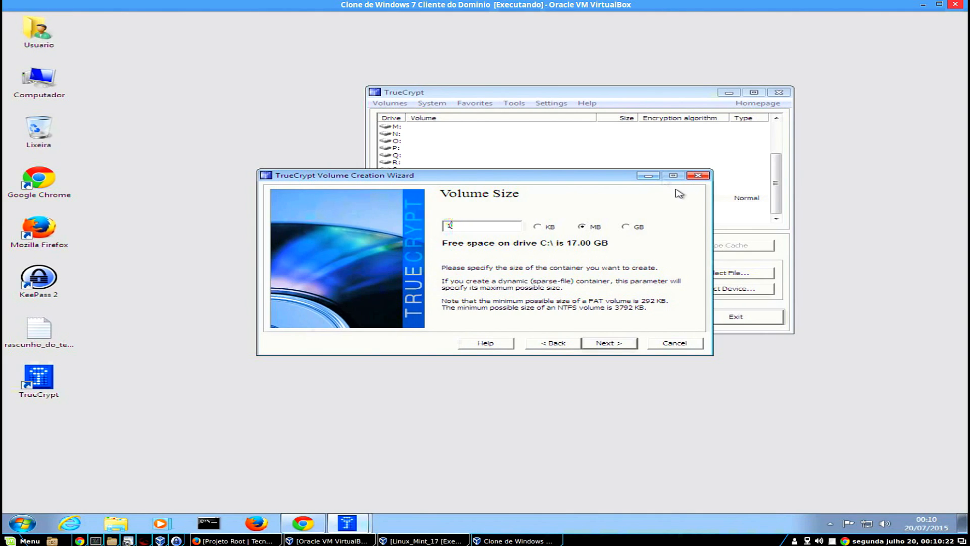
left_click(626, 228)
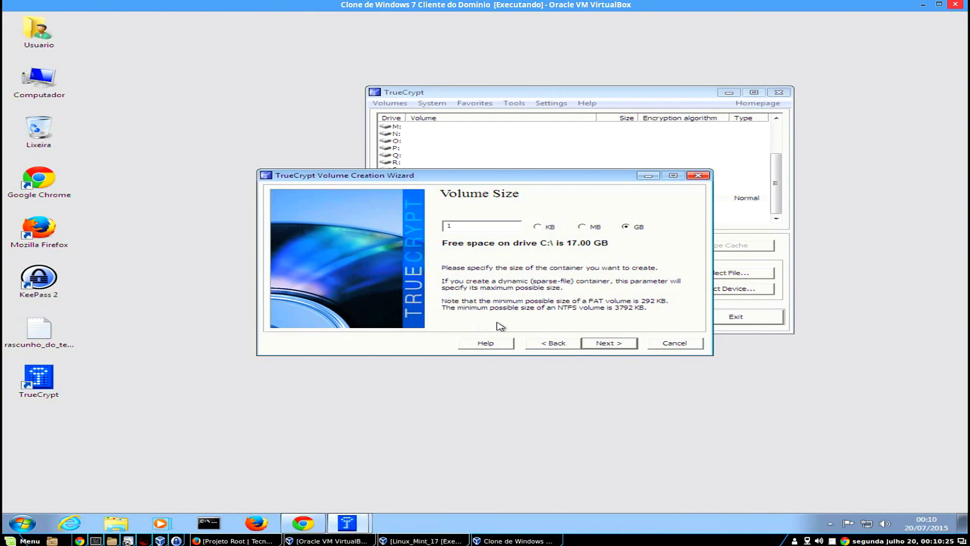
left_click(626, 347)
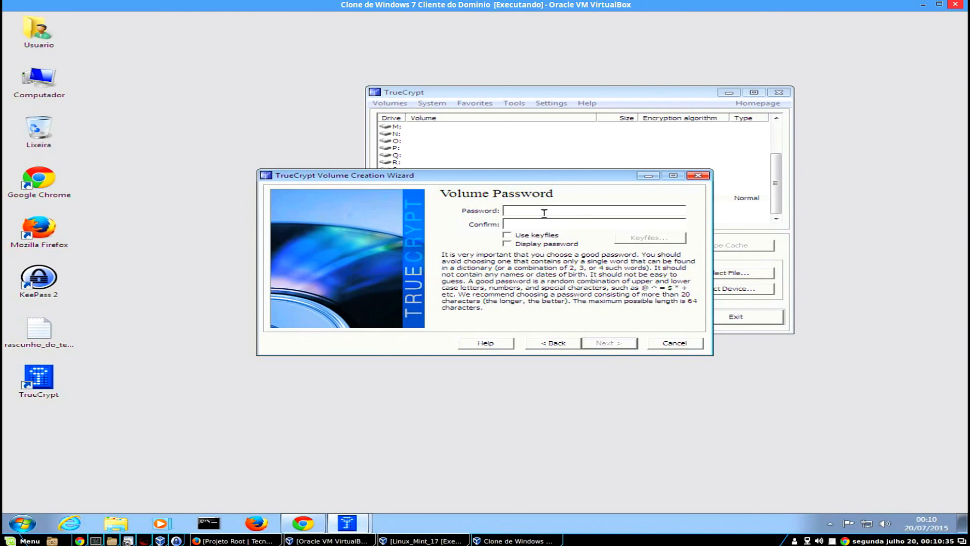
Enter the password from rascunho_do_texto in both password fields, keyfiles off, and continue.
double_click(39, 331)
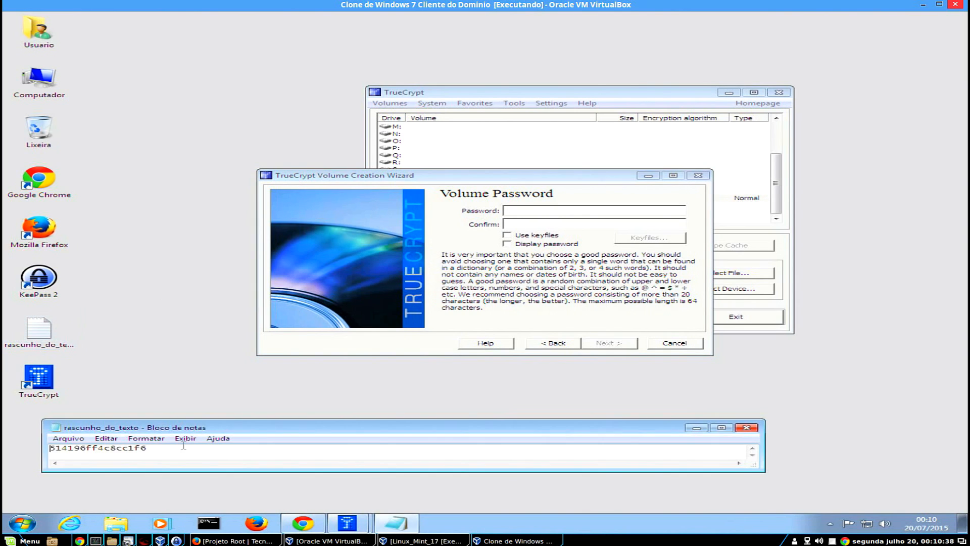
key("ctrl+a")
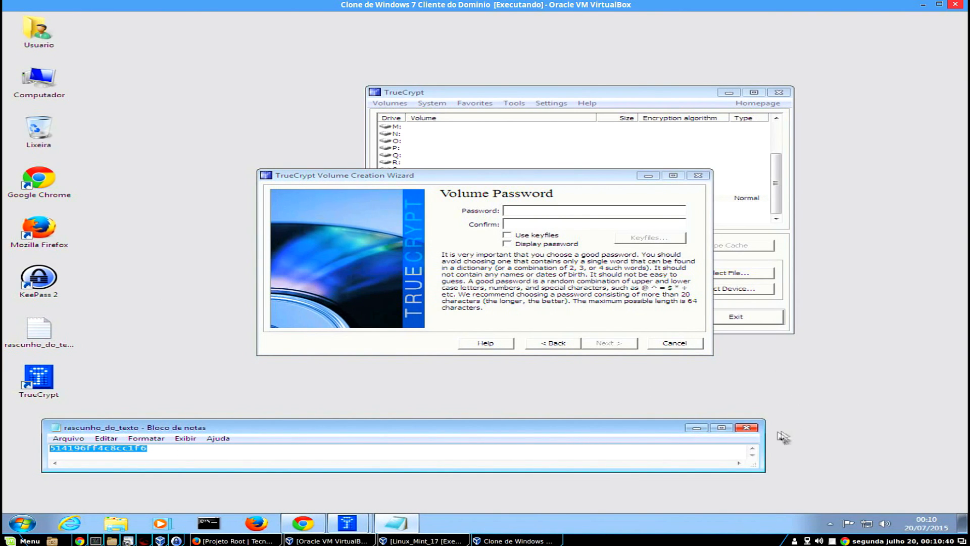
left_click(746, 427)
key("ctrl+v")
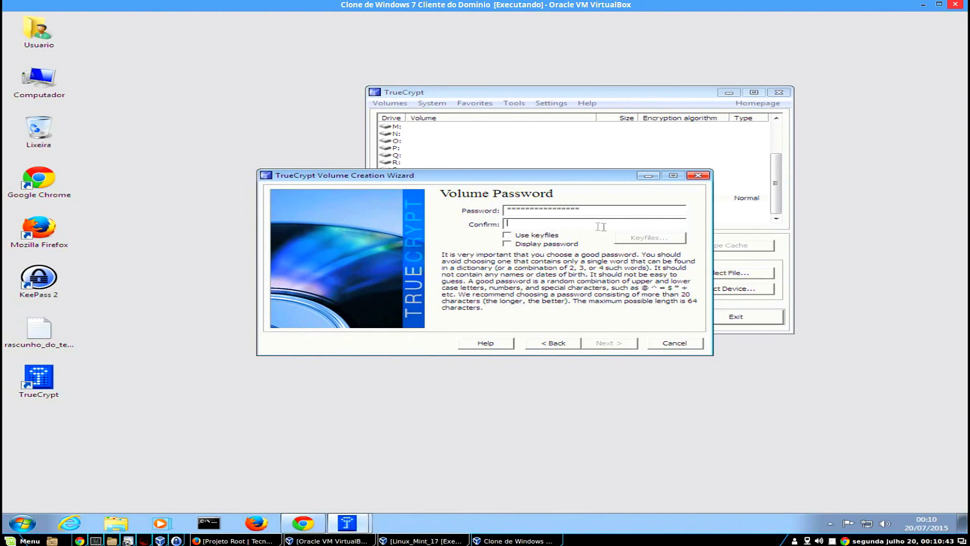
key("ctrl+v")
left_click(507, 236)
left_click(507, 236)
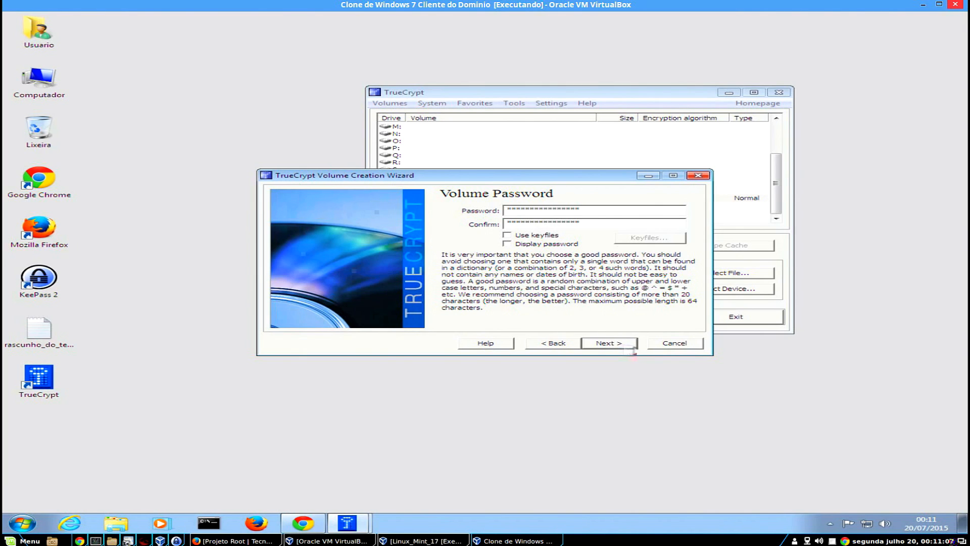
left_click(632, 348)
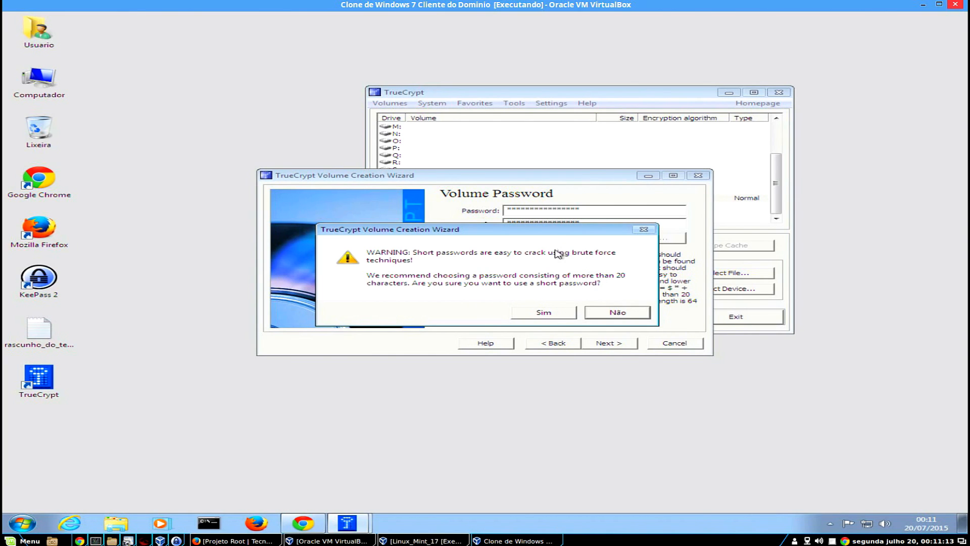
Accept the short password, format the container as NTFS, and acknowledge the success message.
left_click(562, 314)
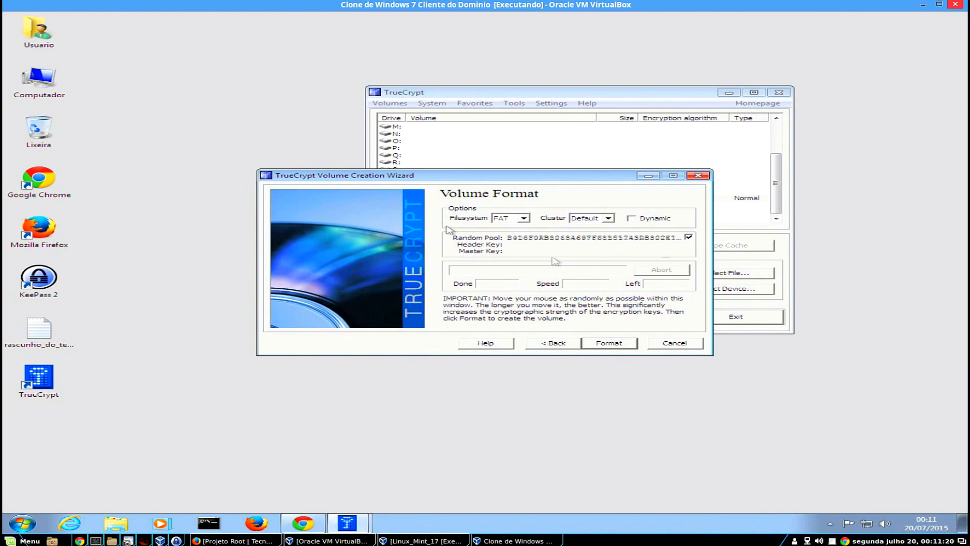
left_click(525, 218)
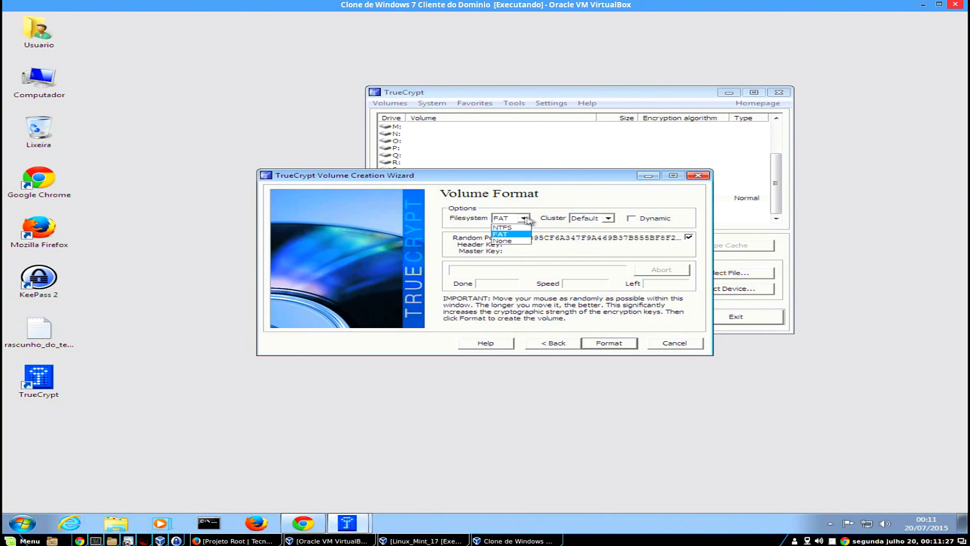
left_click(505, 241)
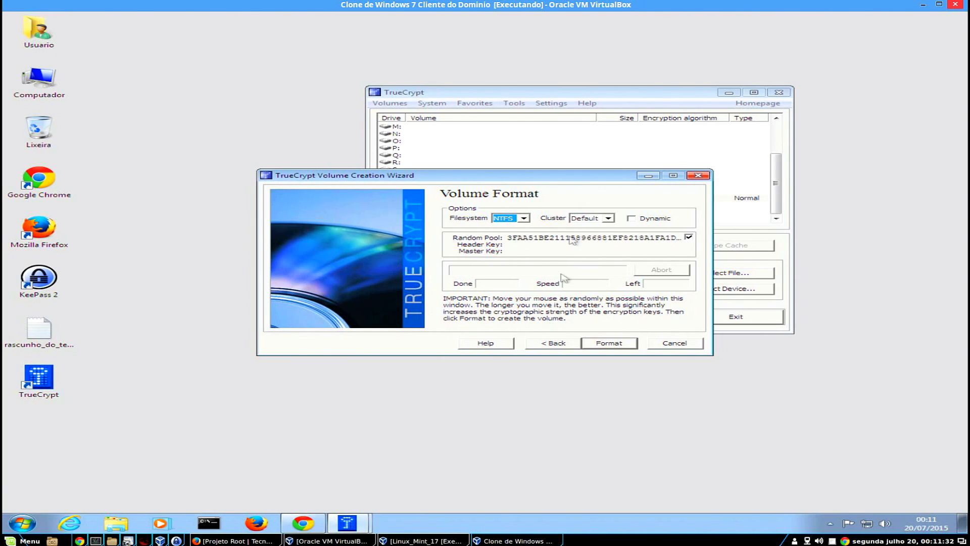
left_click(625, 343)
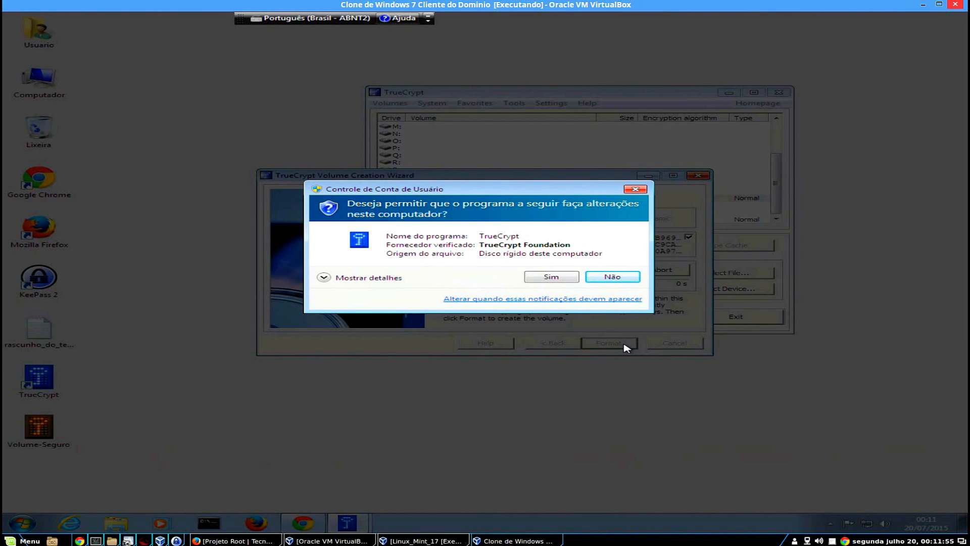
left_click(550, 277)
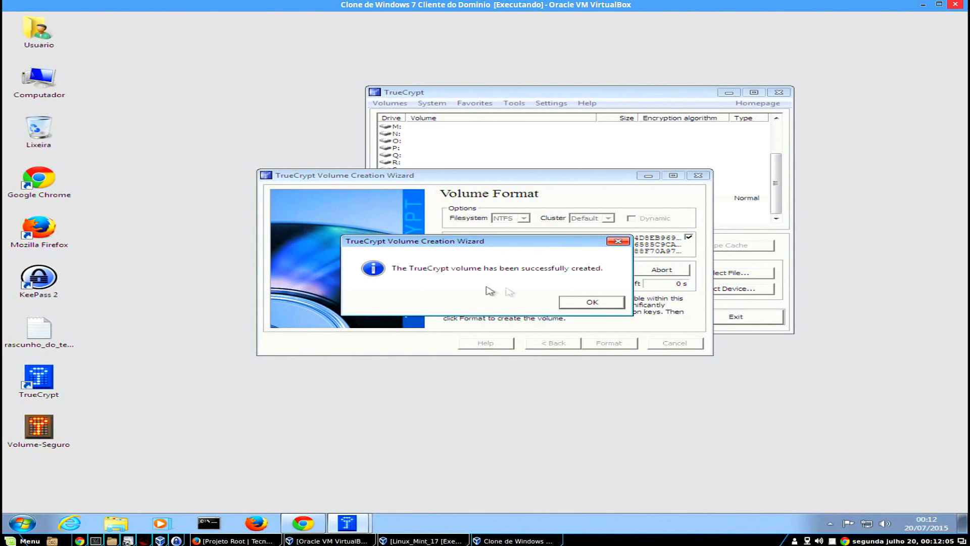
left_click(592, 302)
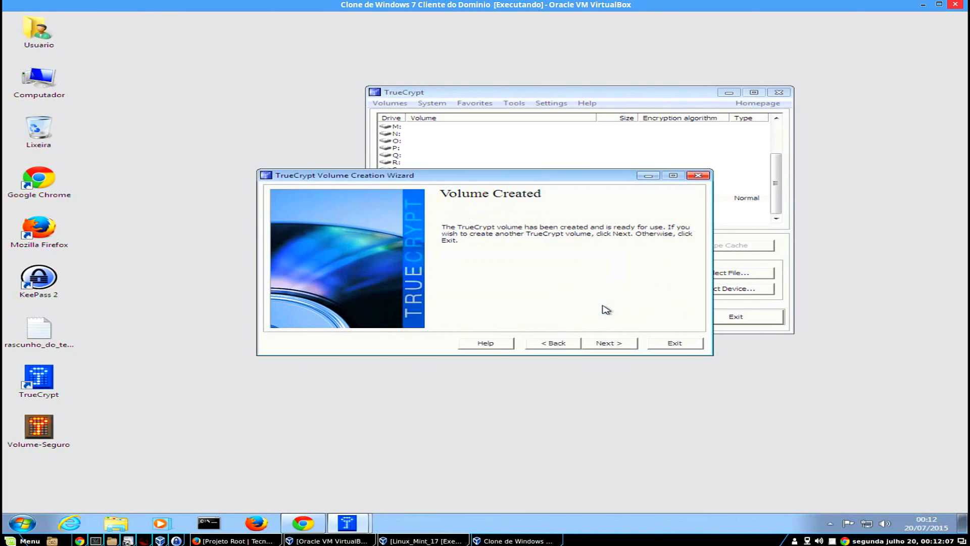
Exit the Volume Creation Wizard to return to TrueCrypt's main window.
left_click(675, 343)
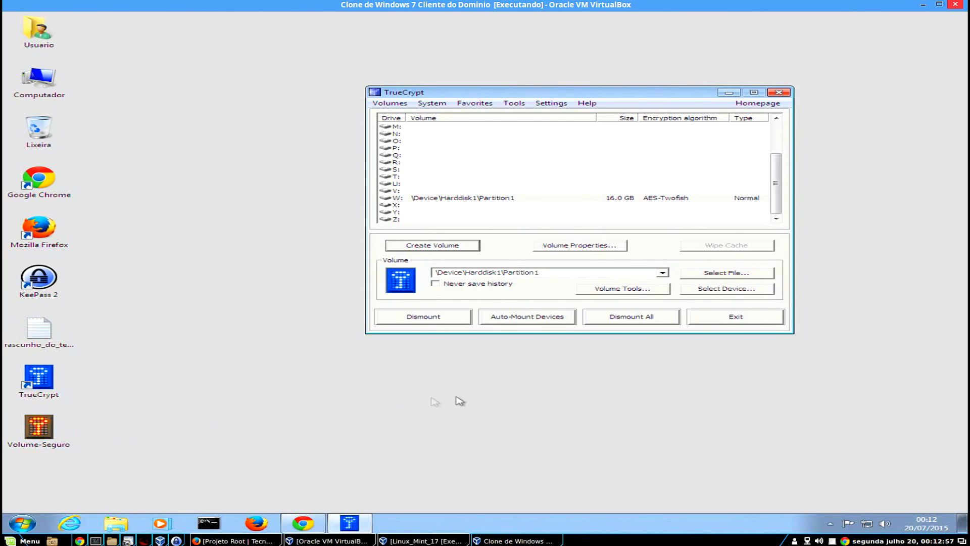
Browse the Desktop and check Volume-Seguro's properties show a 1,00 GB size.
left_click(747, 276)
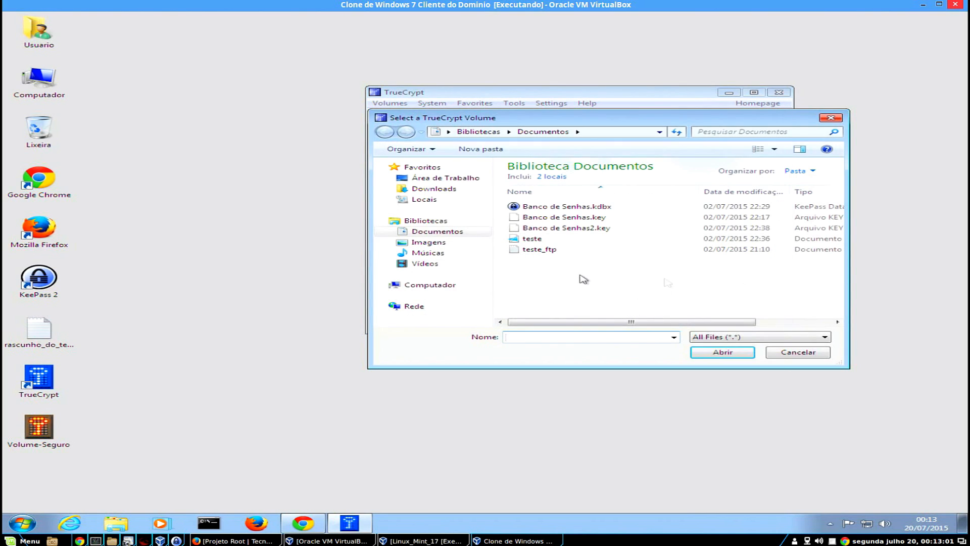
left_click(444, 178)
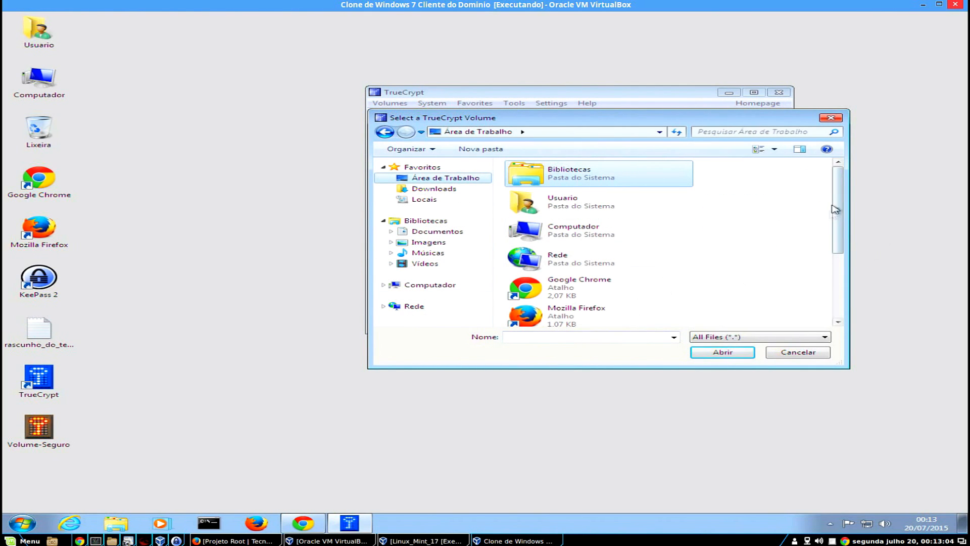
left_click_drag(838, 200, 842, 262)
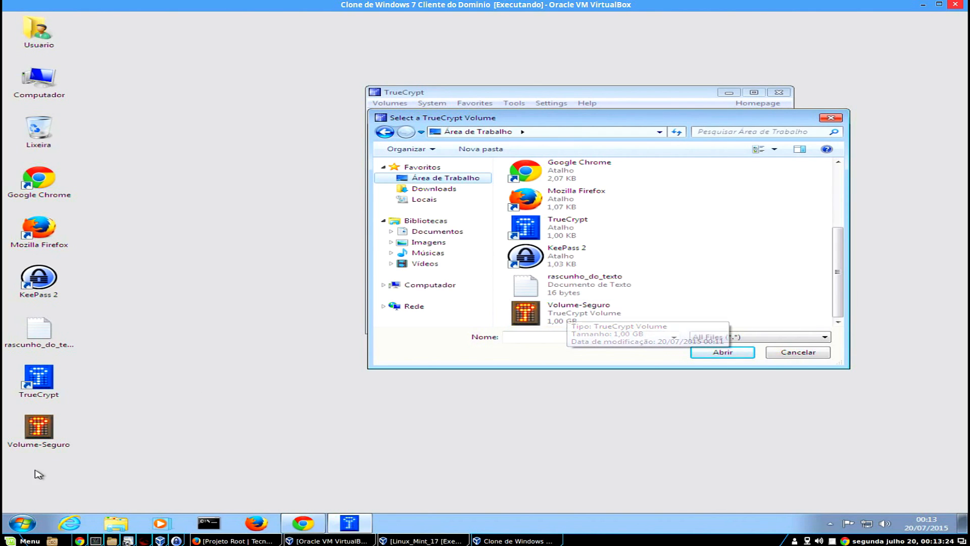
right_click(57, 427)
left_click(58, 424)
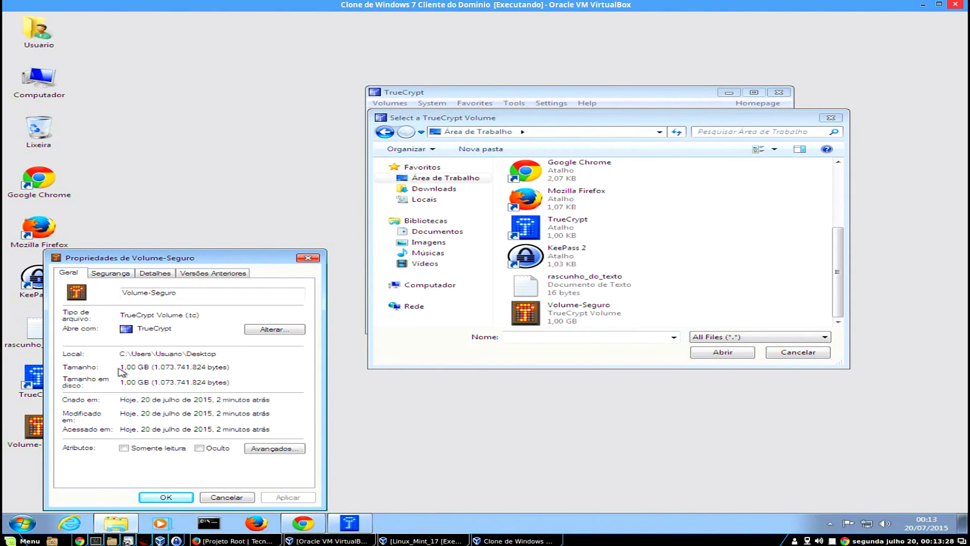
left_click_drag(124, 366, 144, 366)
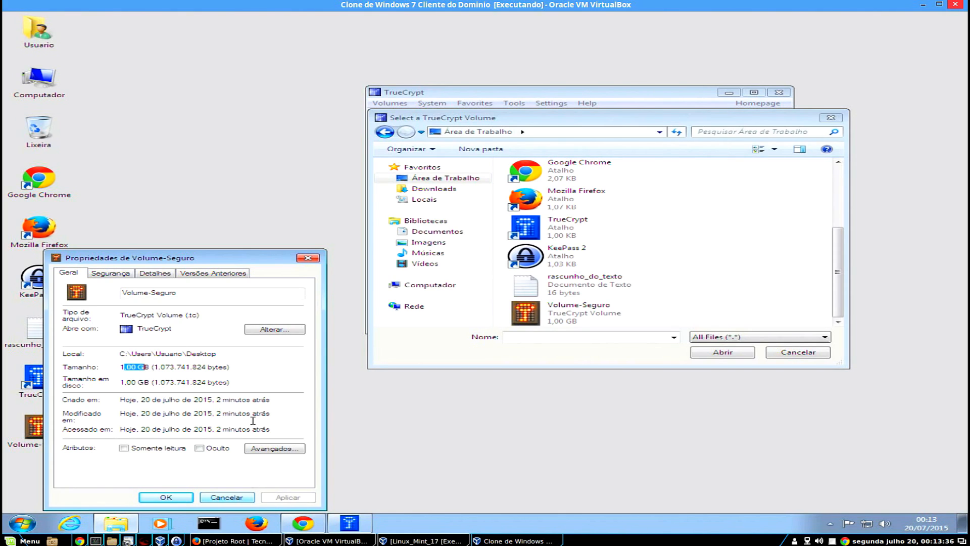
left_click(223, 498)
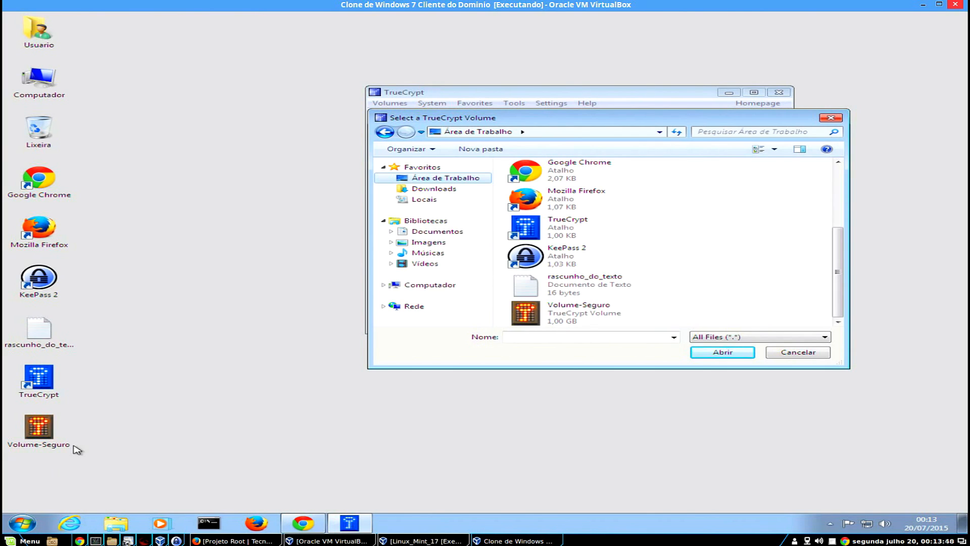
Load Volume-Seguro as the volume file and assign it drive letter T:.
left_click(548, 316)
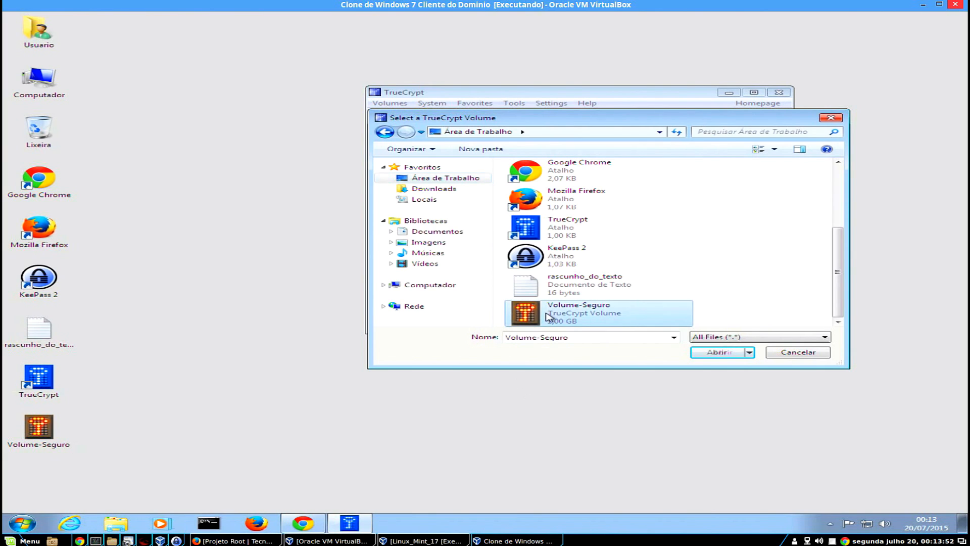
left_click(736, 354)
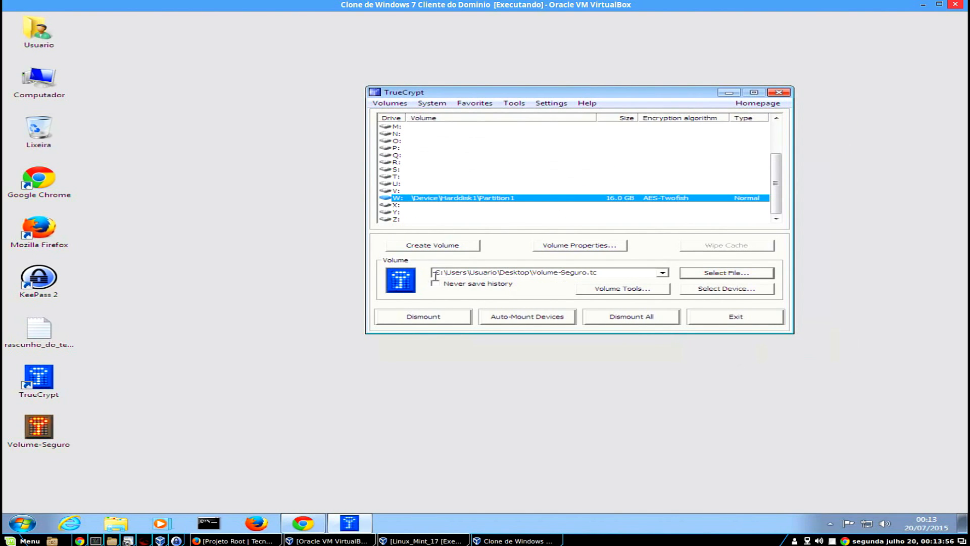
left_click(437, 274)
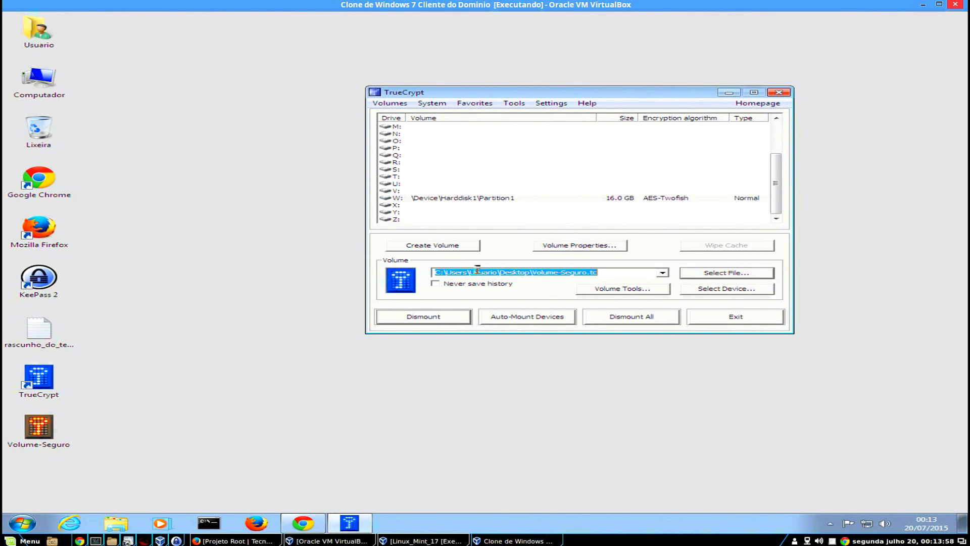
left_click(466, 272)
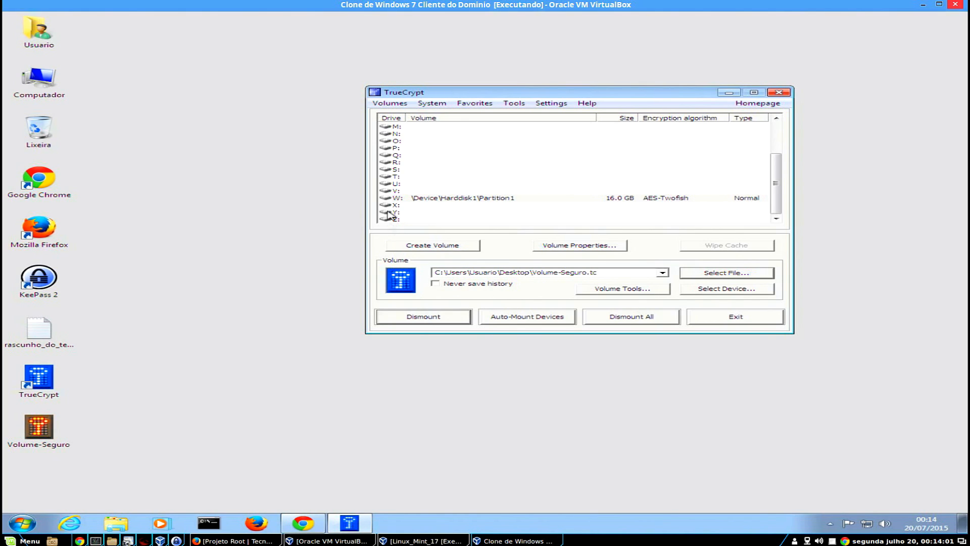
left_click(396, 177)
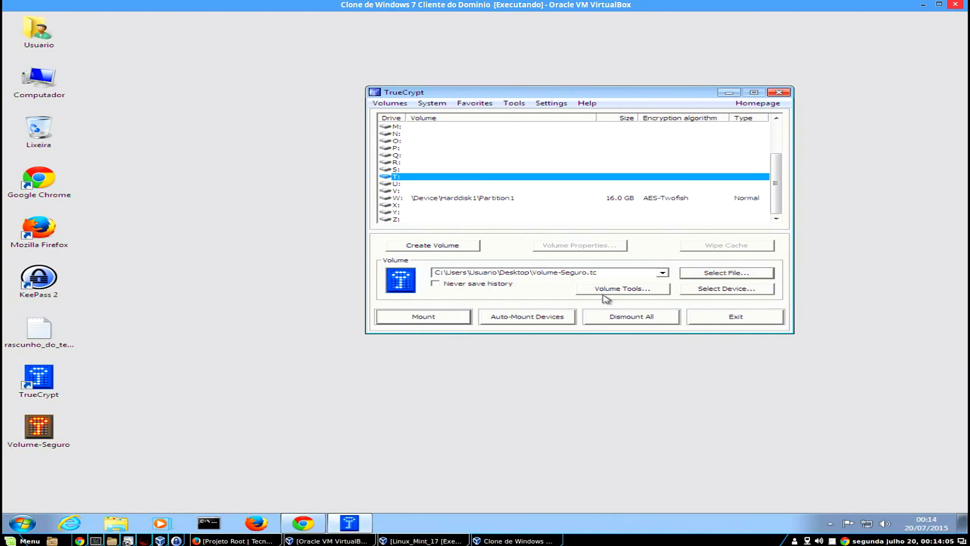
Mount Volume-Seguro.tc on T: with its pasted password, briefly showing the password to check it.
left_click(449, 318)
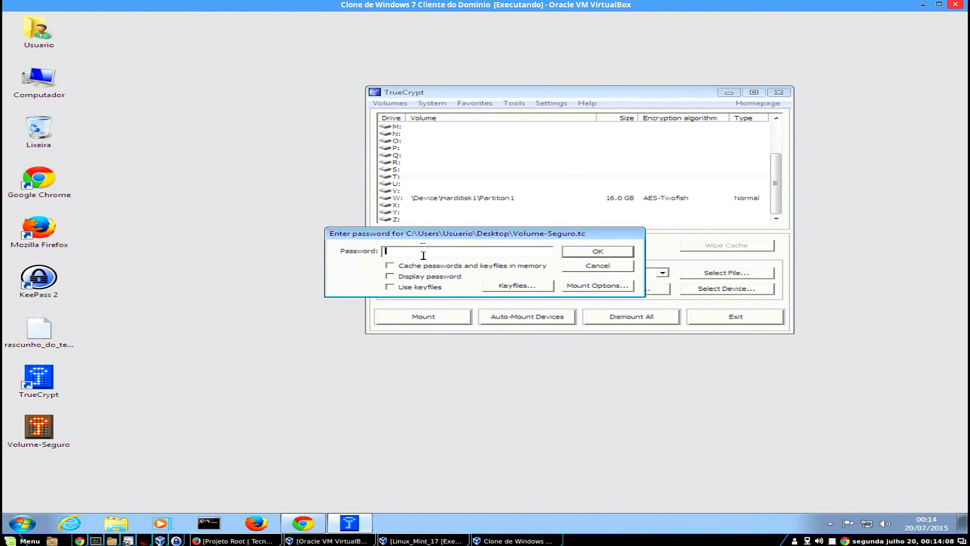
key("ctrl+v")
left_click(450, 277)
left_click(450, 276)
left_click(592, 252)
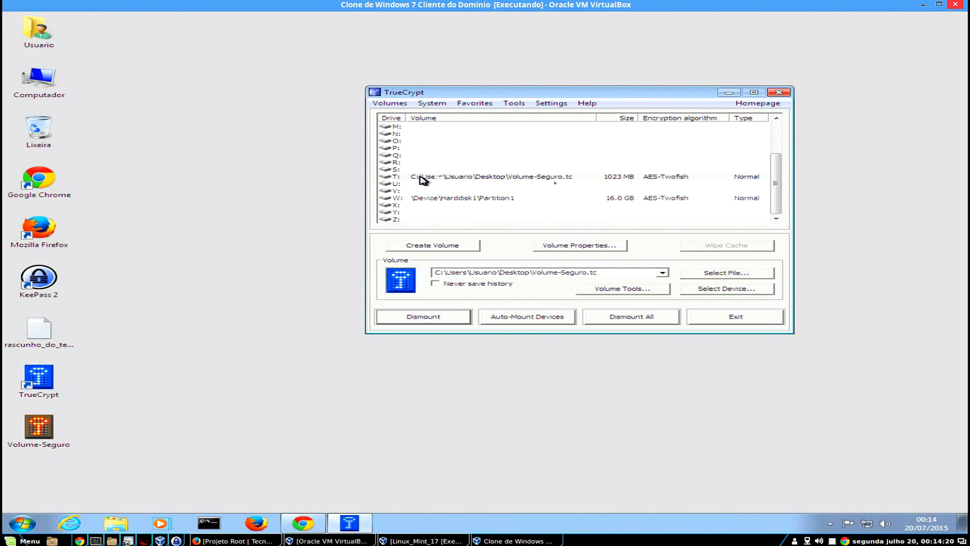
In Computador, check the drive details and confirm the new T: and W: drives are empty.
double_click(38, 85)
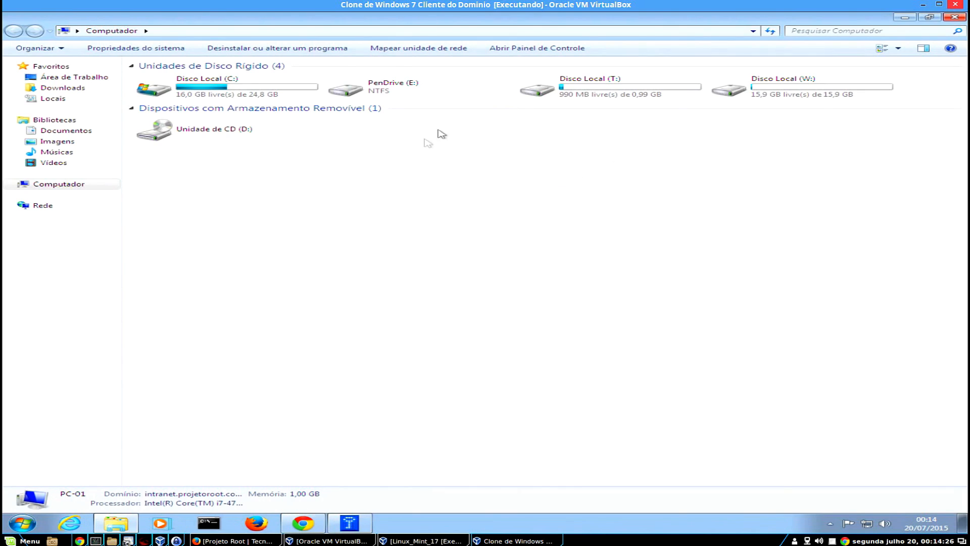
left_click(296, 92)
left_click(377, 90)
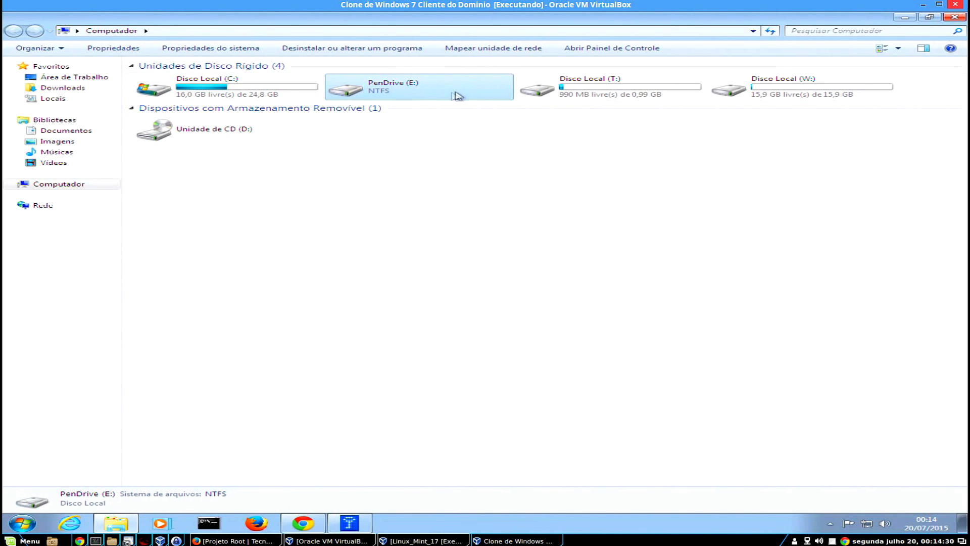
left_click(617, 98)
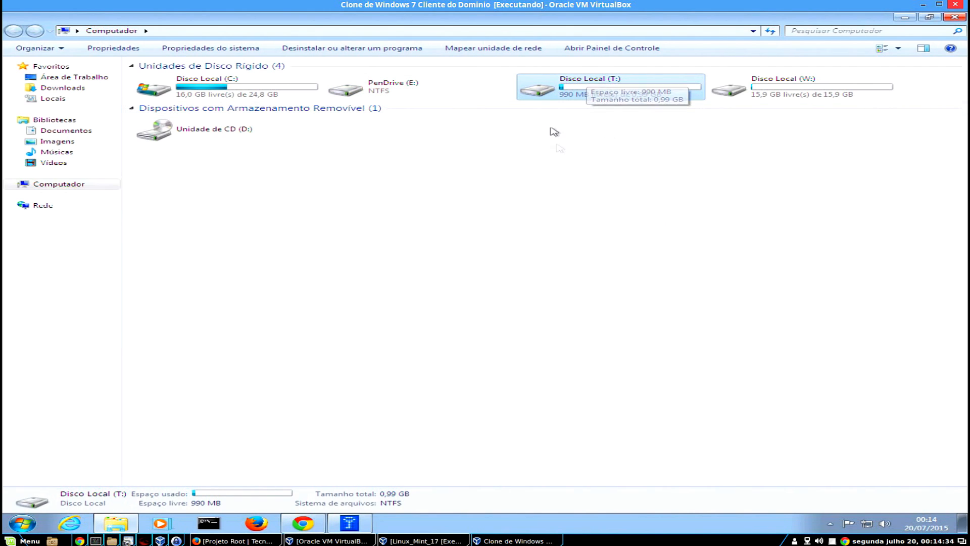
double_click(557, 91)
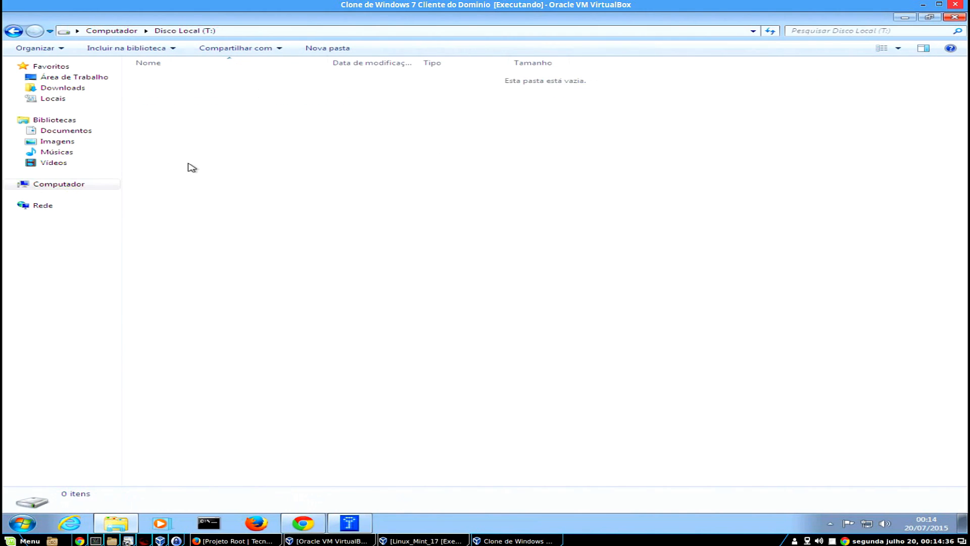
left_click(12, 32)
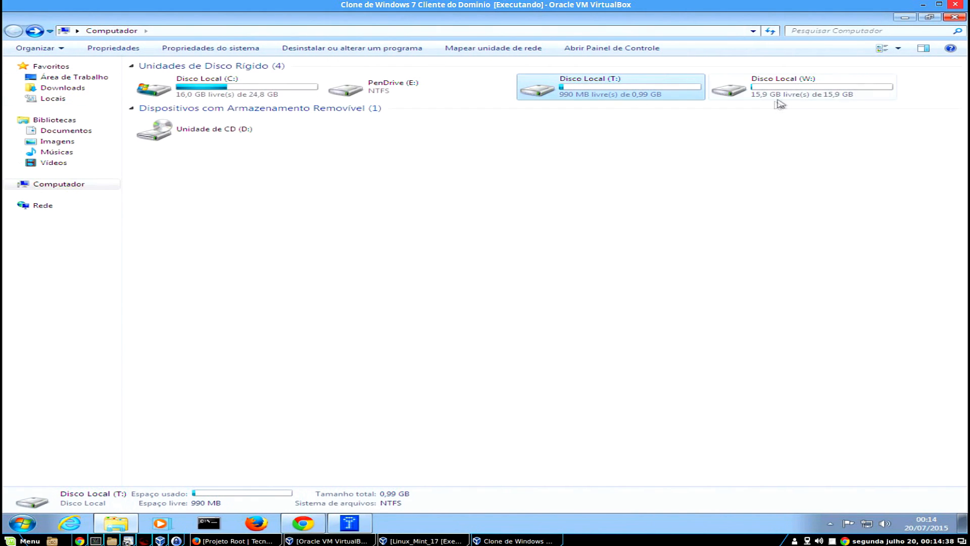
double_click(860, 93)
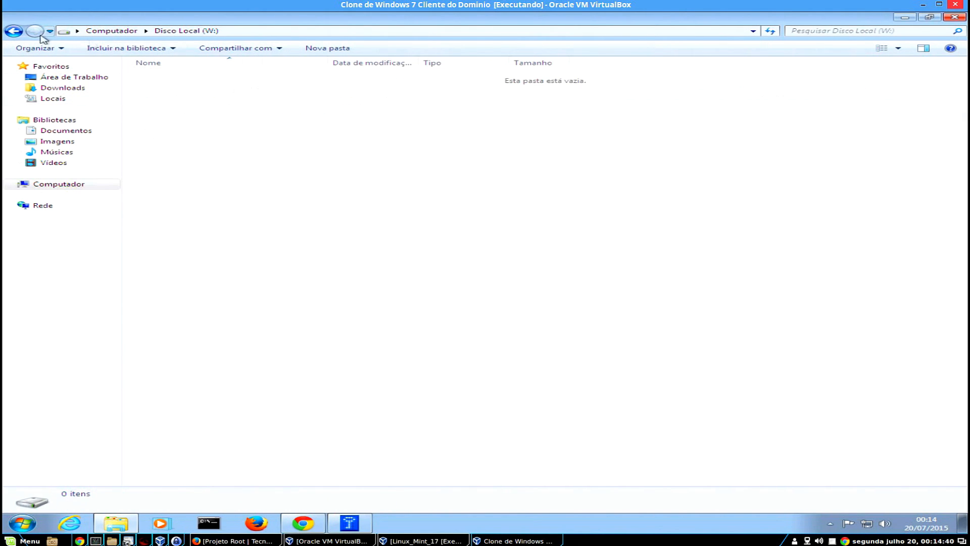
left_click(13, 31)
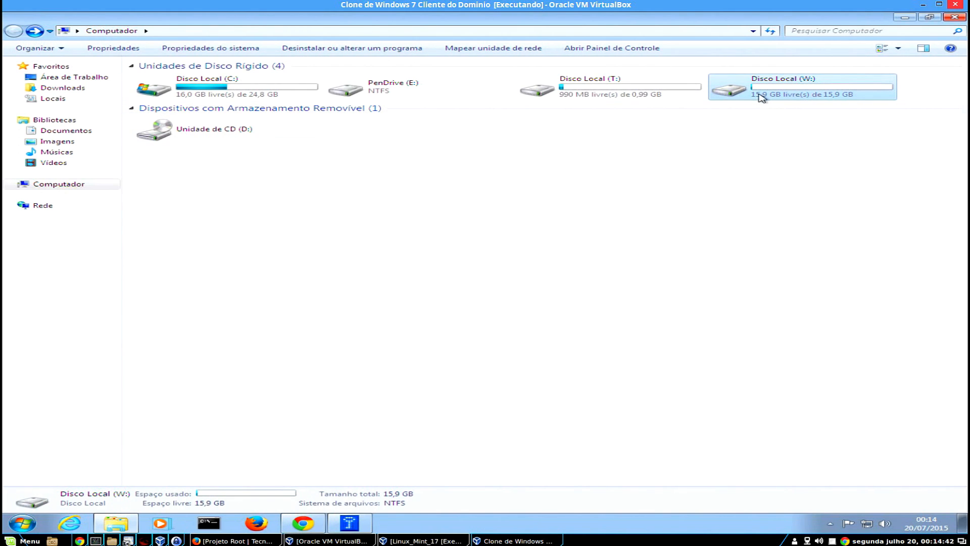
mouse_move(762, 97)
Close Explorer, move the TrueCrypt window up and right, and select the W: and T: rows.
left_click(956, 18)
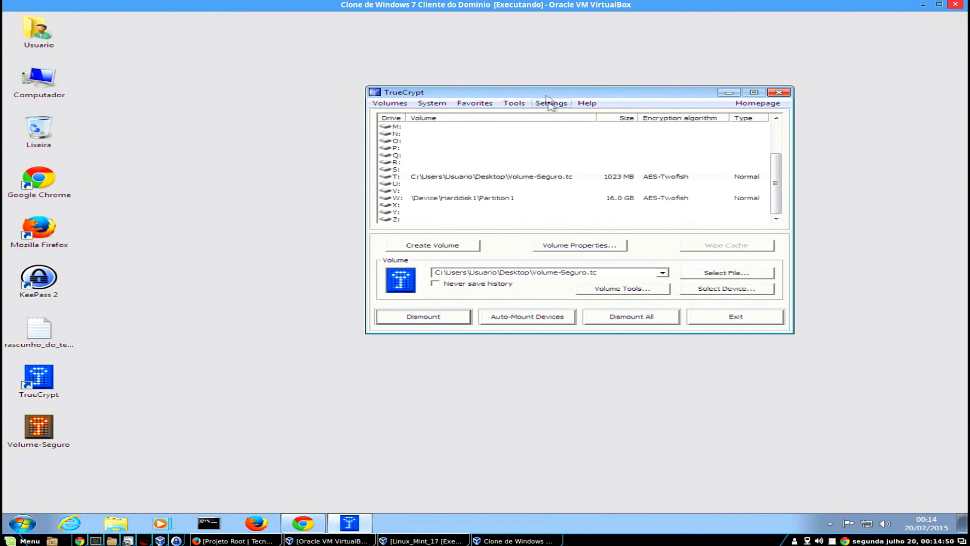
left_click_drag(558, 91, 600, 42)
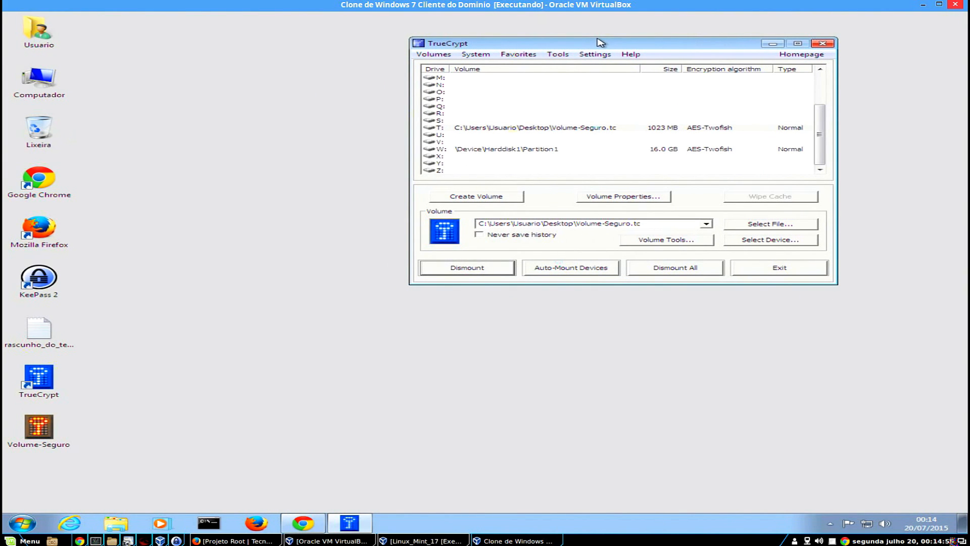
left_click(528, 150)
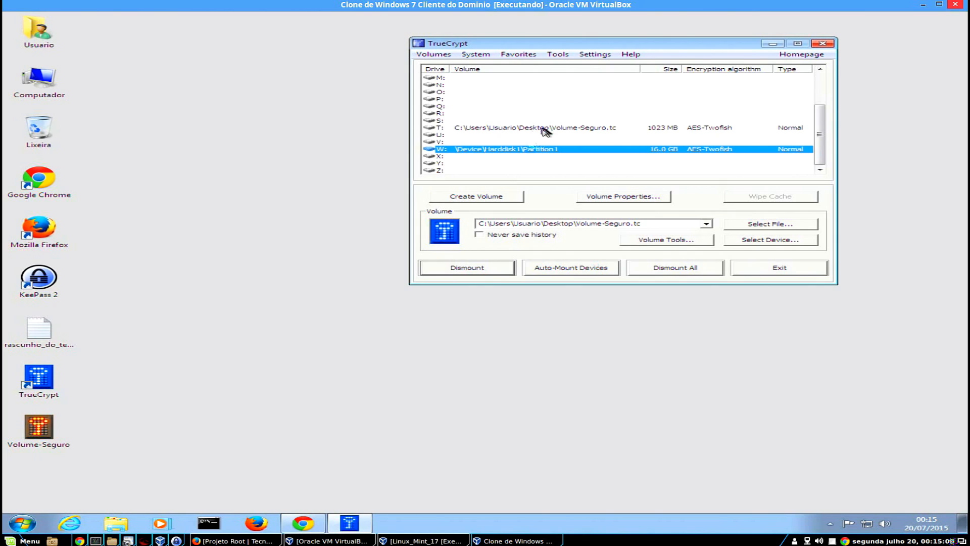
left_click(543, 130)
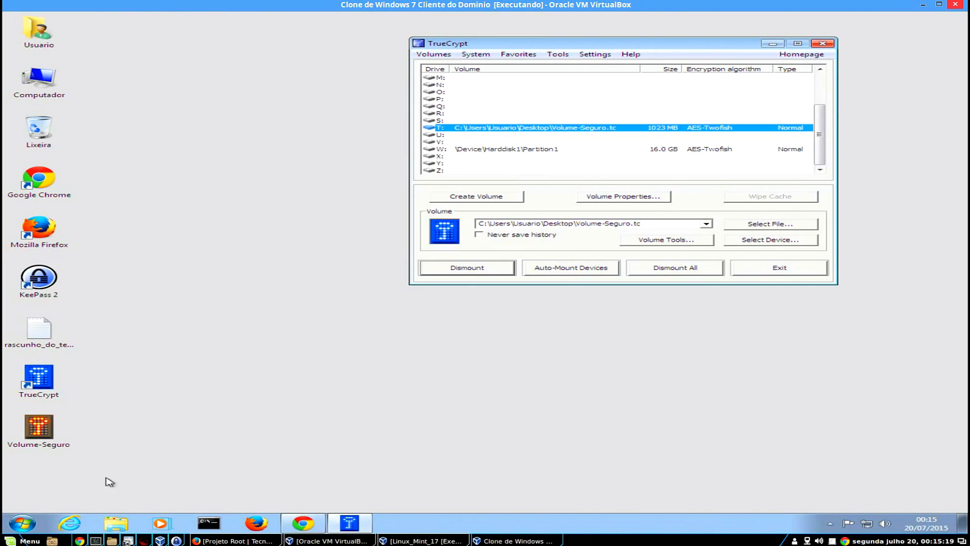
left_click(30, 429)
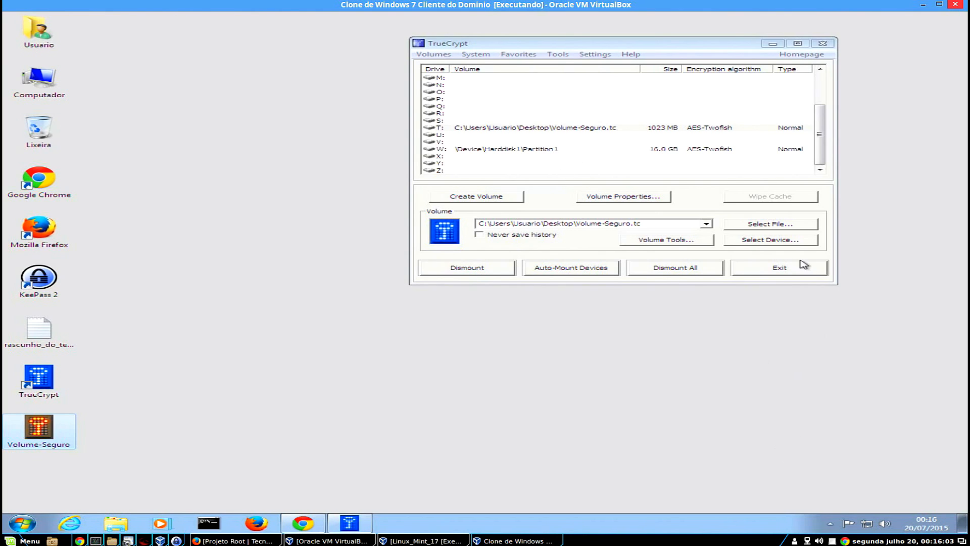
Dismount the W: volume from the TrueCrypt tray icon's menu.
left_click(830, 523)
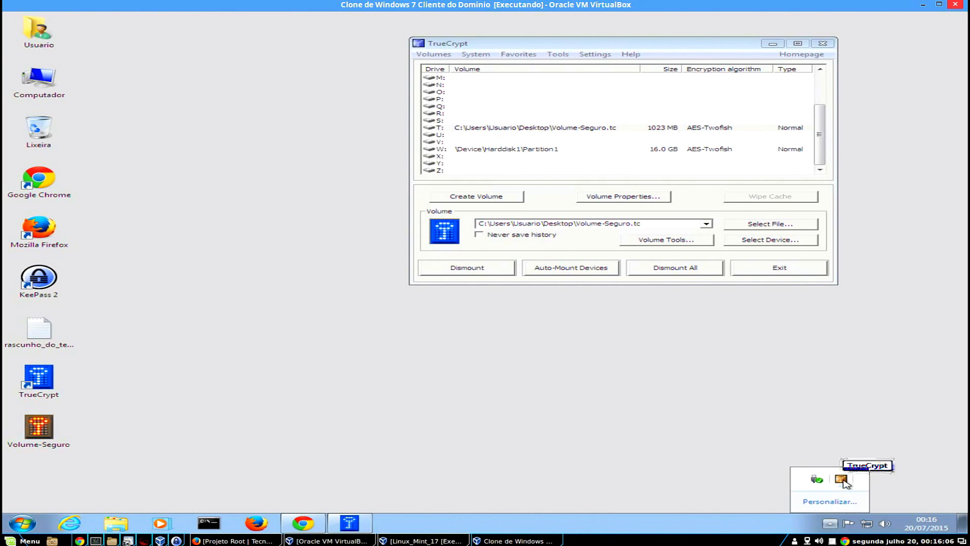
right_click(842, 478)
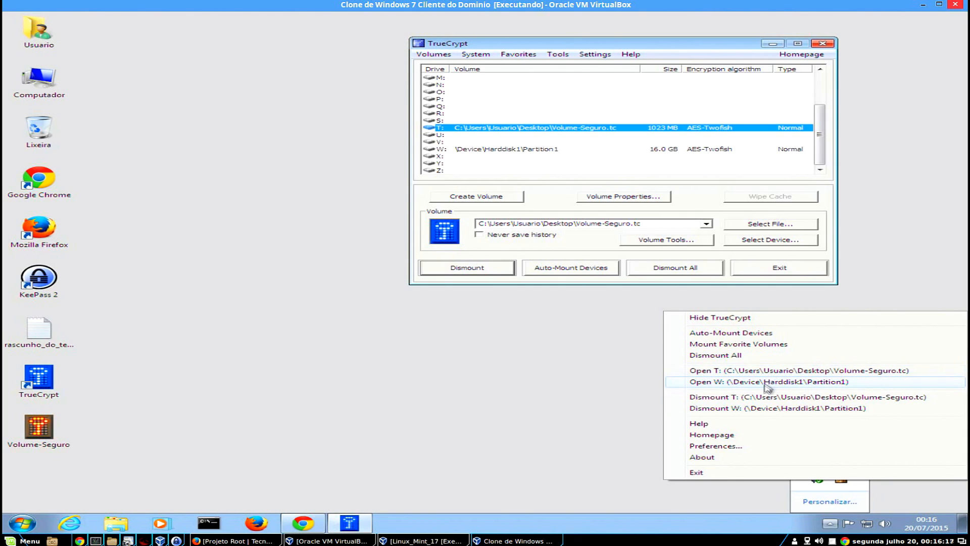
left_click(788, 409)
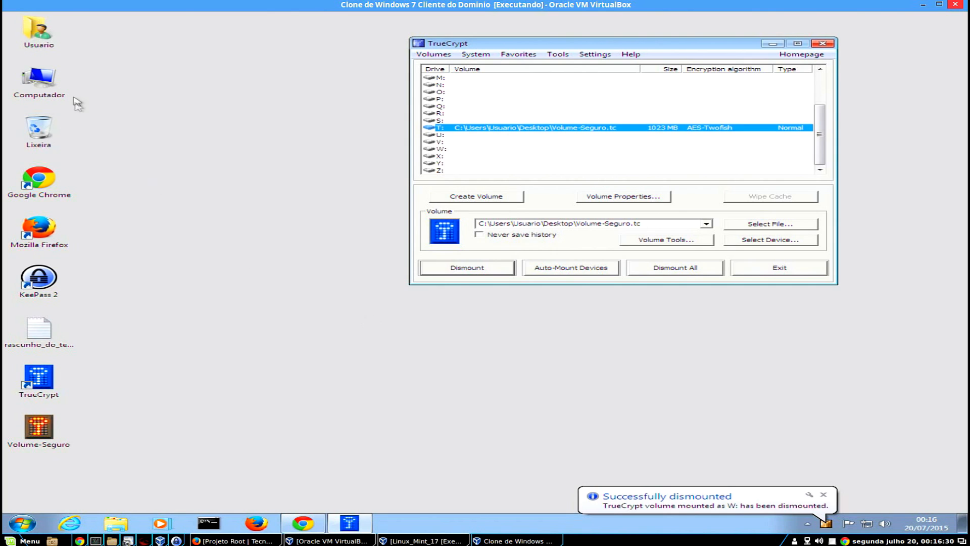
left_click(29, 61)
Open Computador, then dismount the T: volume from the TrueCrypt tray menu.
double_click(35, 84)
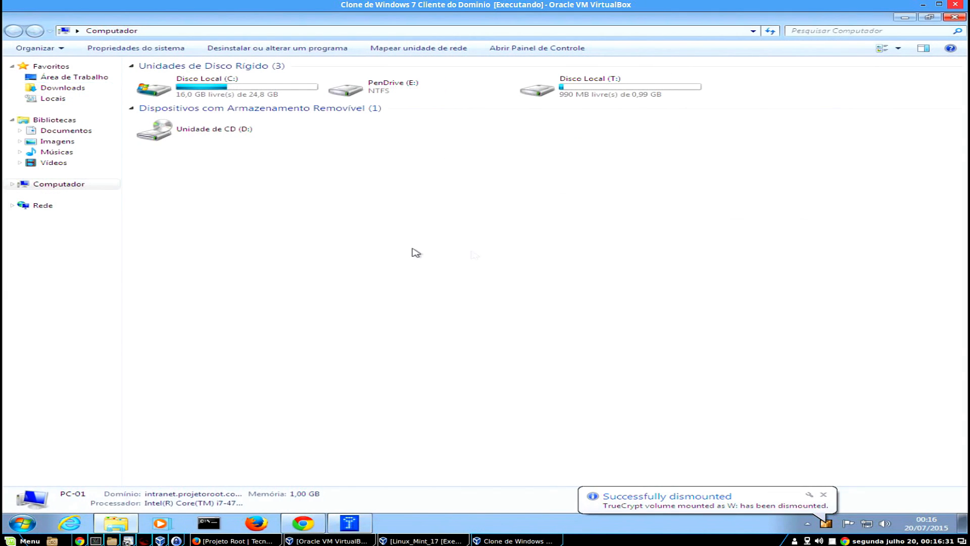
left_click(824, 494)
left_click(829, 521)
double_click(840, 476)
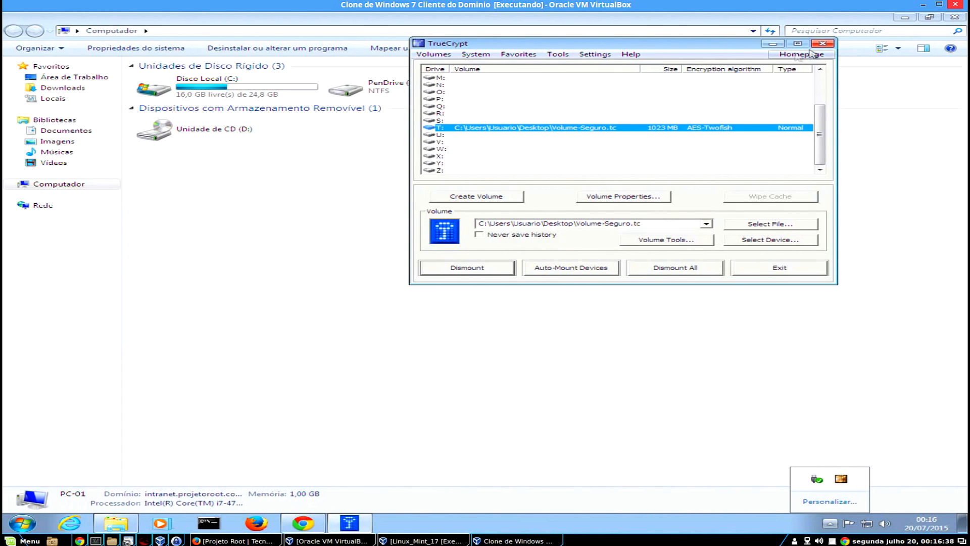
left_click(822, 43)
right_click(841, 479)
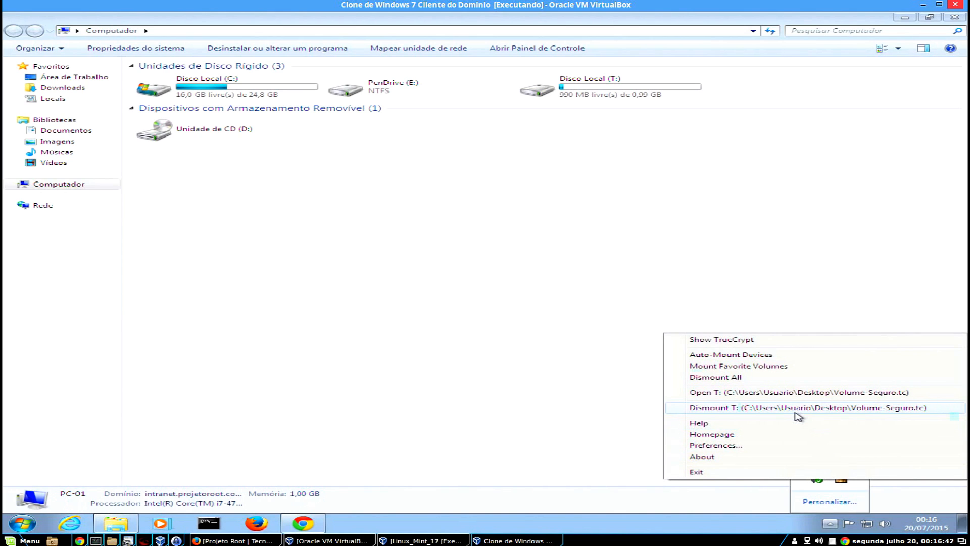
left_click(846, 412)
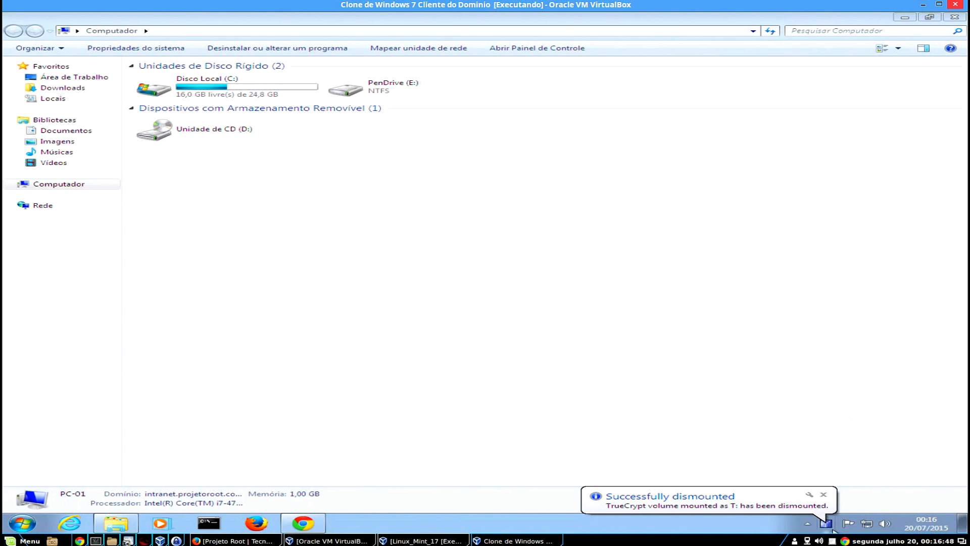
left_click(823, 494)
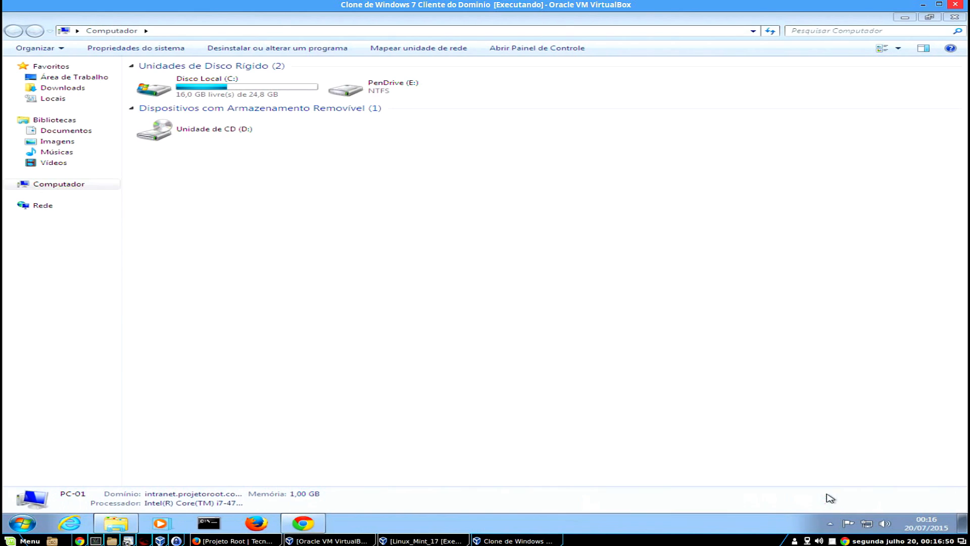
left_click(829, 523)
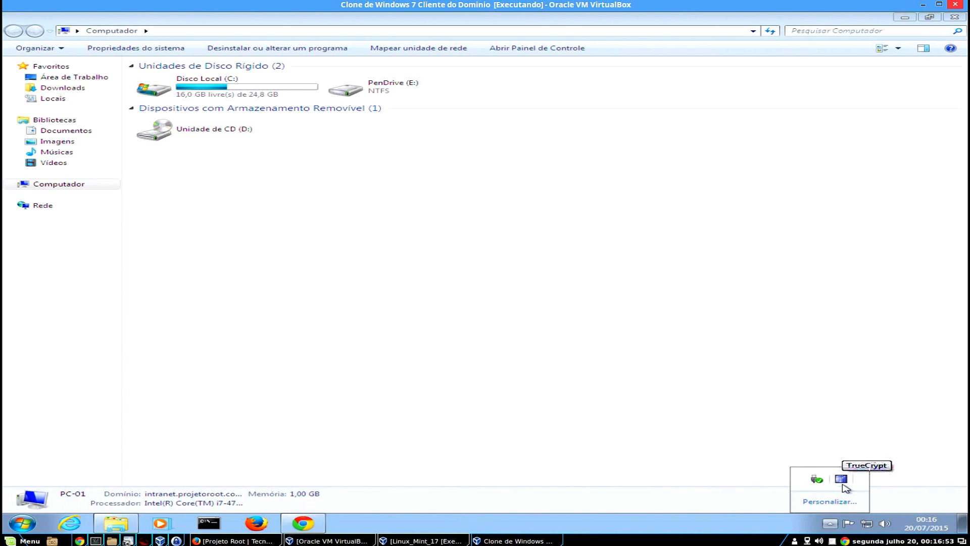
left_click(544, 289)
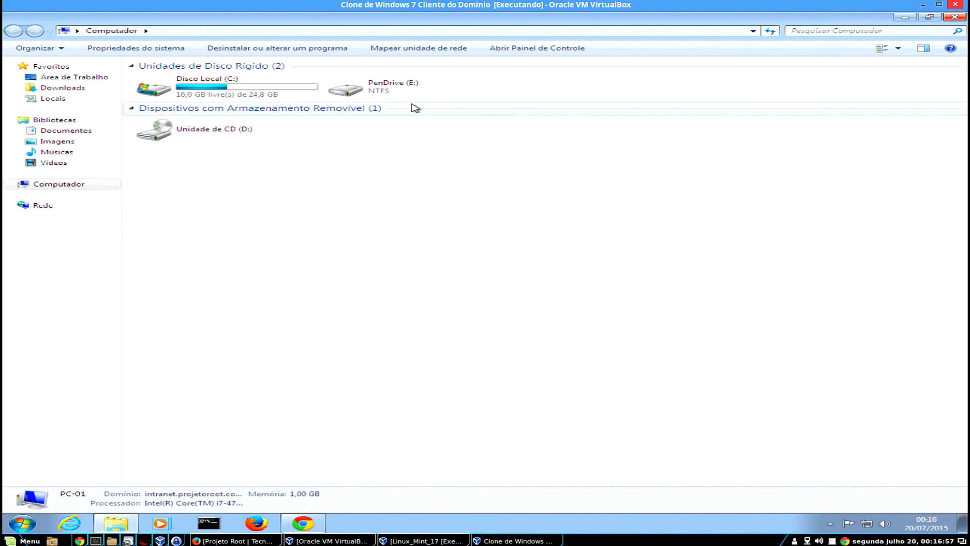
double_click(387, 95)
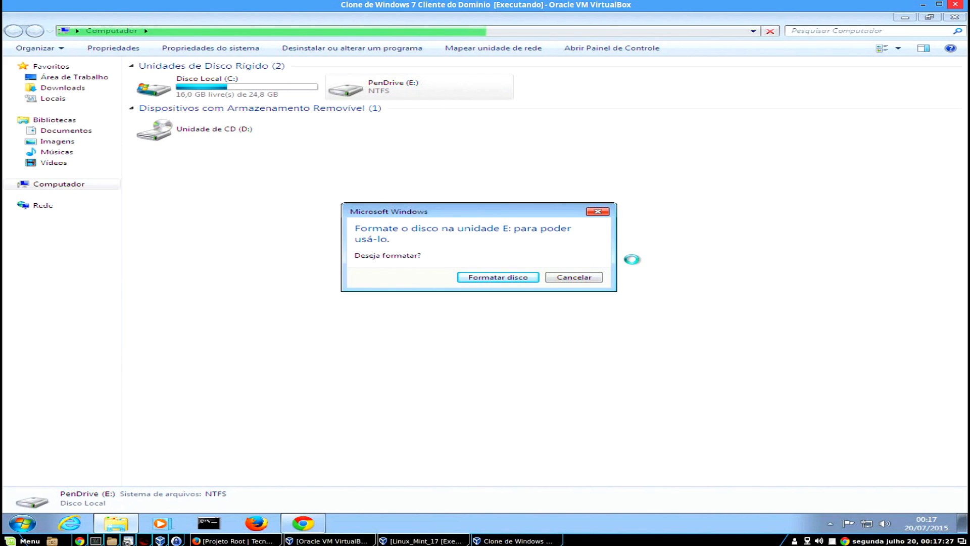
left_click(594, 279)
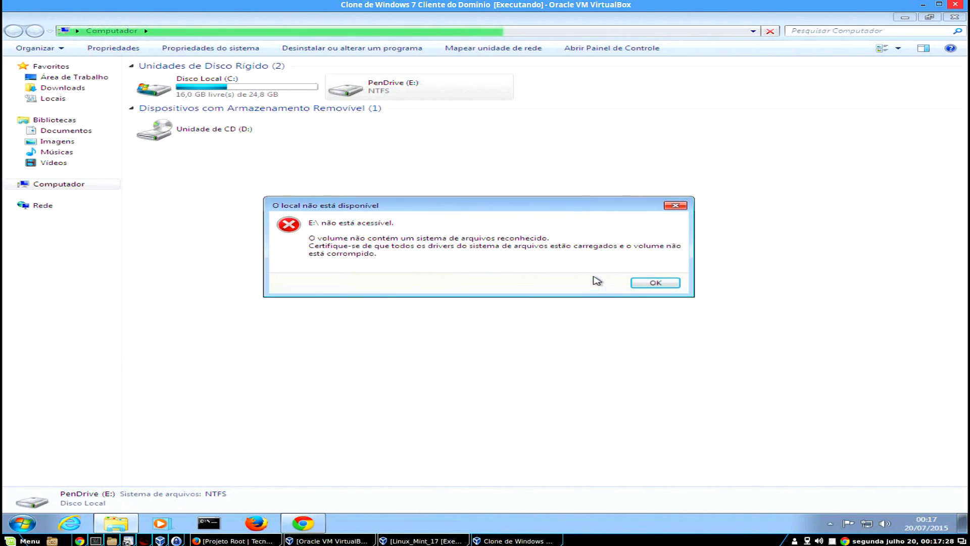
left_click(670, 286)
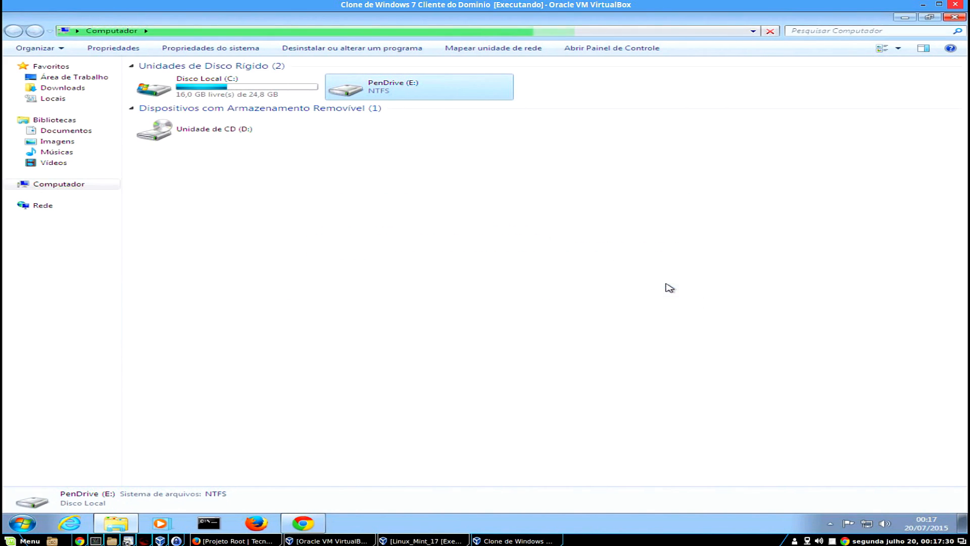
Bring up TrueCrypt from the tray and select the 16.0 GB Harddisk1\Partition1 device.
left_click(955, 18)
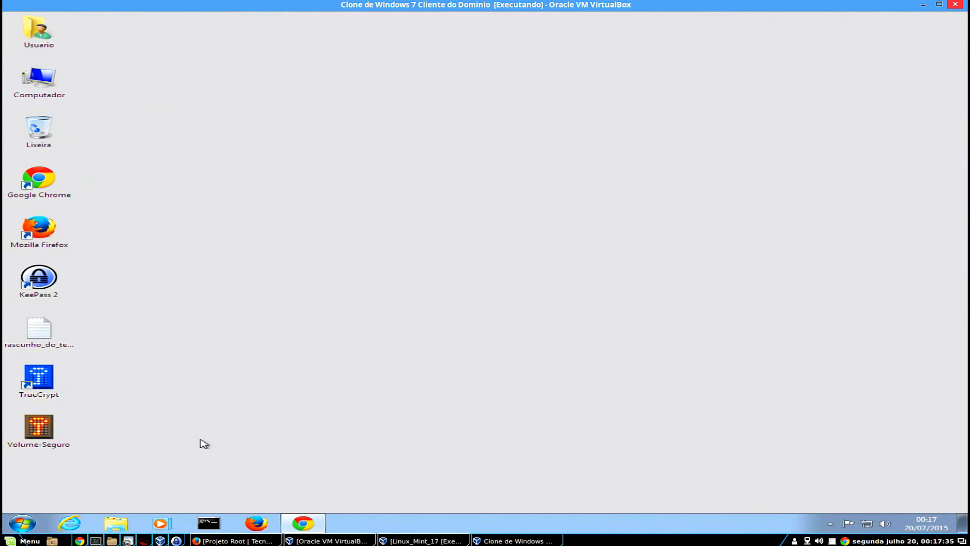
left_click(60, 433)
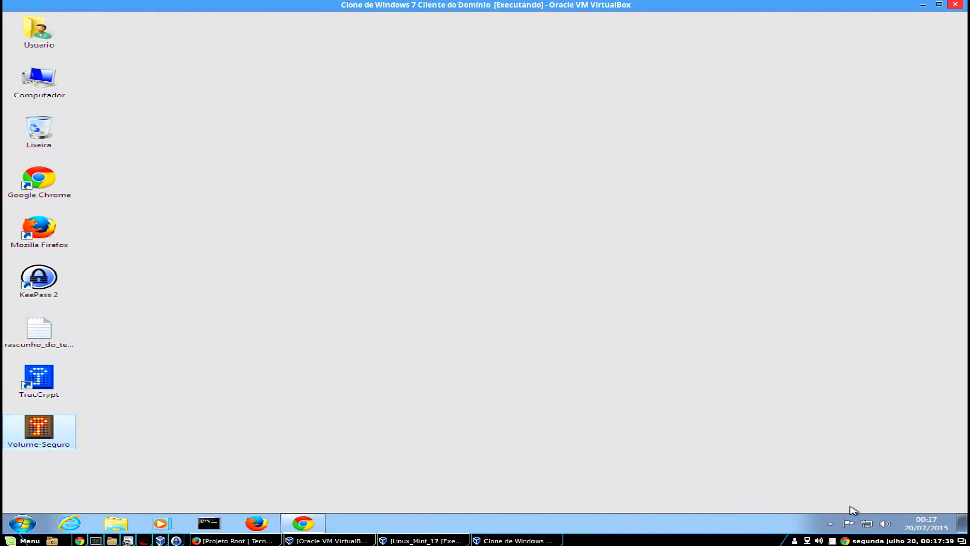
left_click(835, 522)
right_click(841, 480)
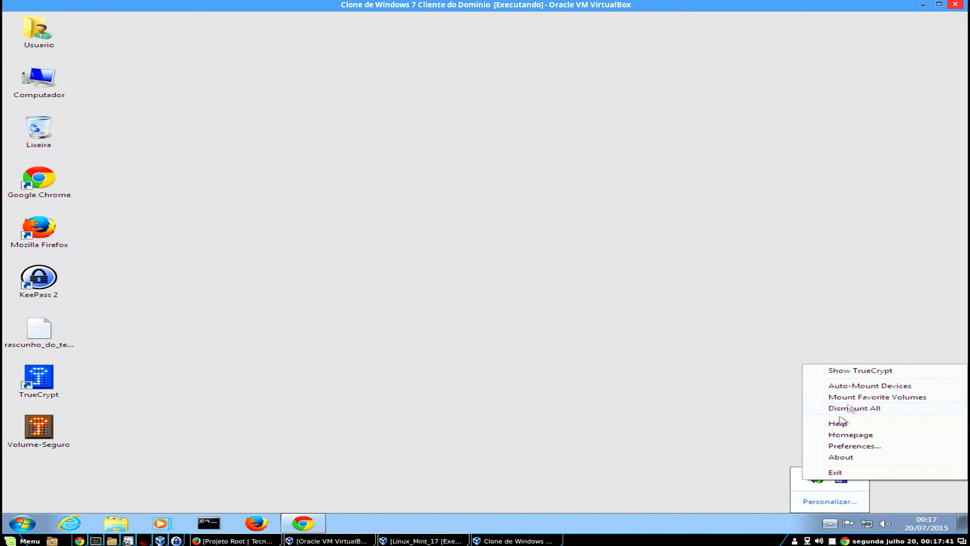
left_click(852, 372)
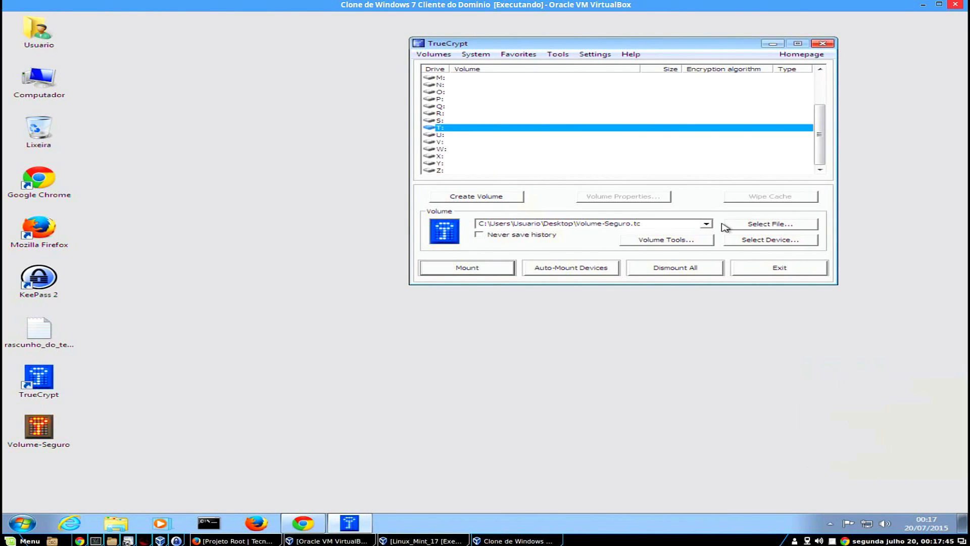
left_click(786, 241)
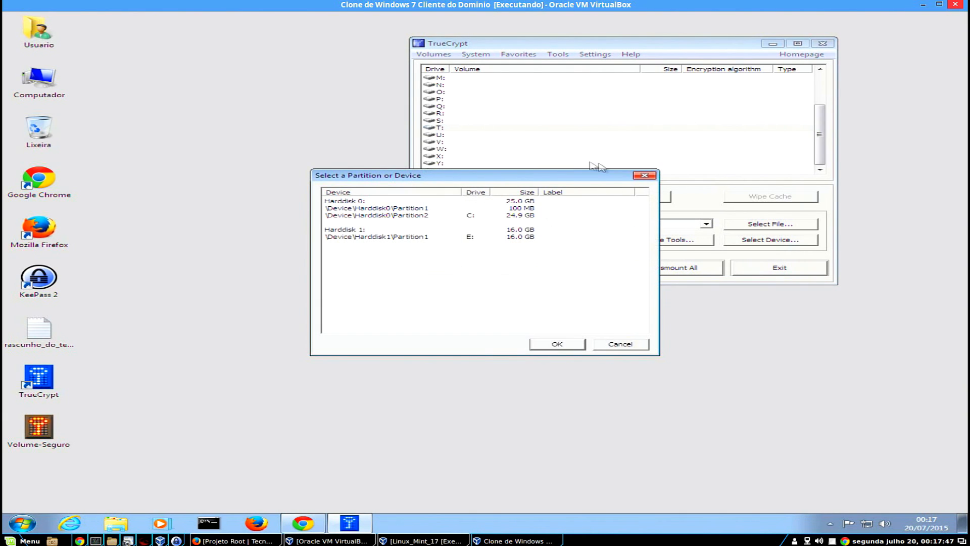
left_click(379, 236)
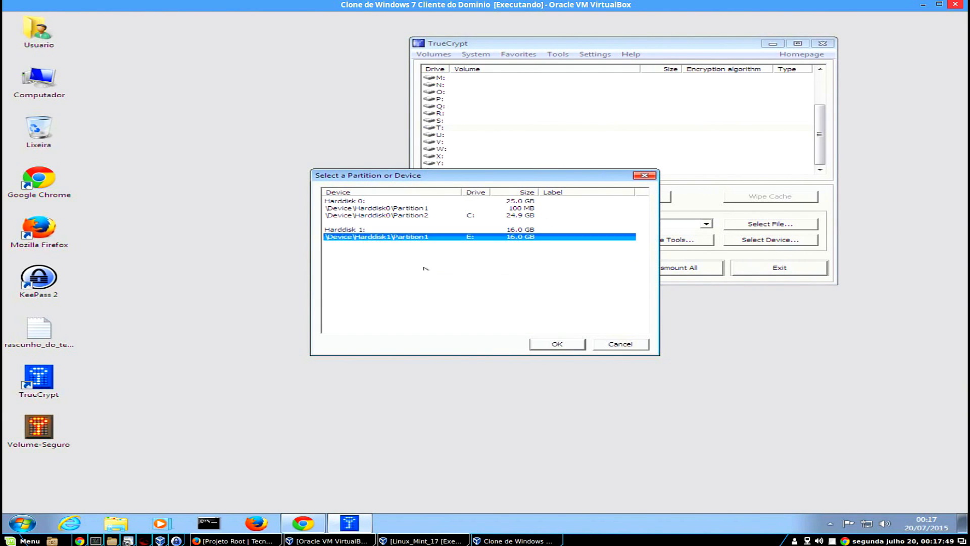
left_click(558, 344)
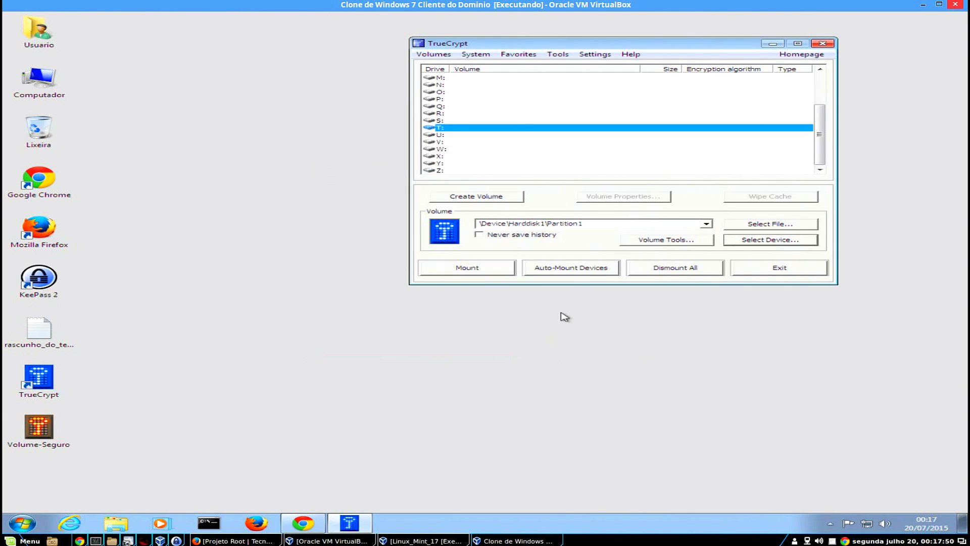
Mount the partition as W: using its password plus the Banco de Senhas.key keyfile.
double_click(442, 149)
key("ctrl+v")
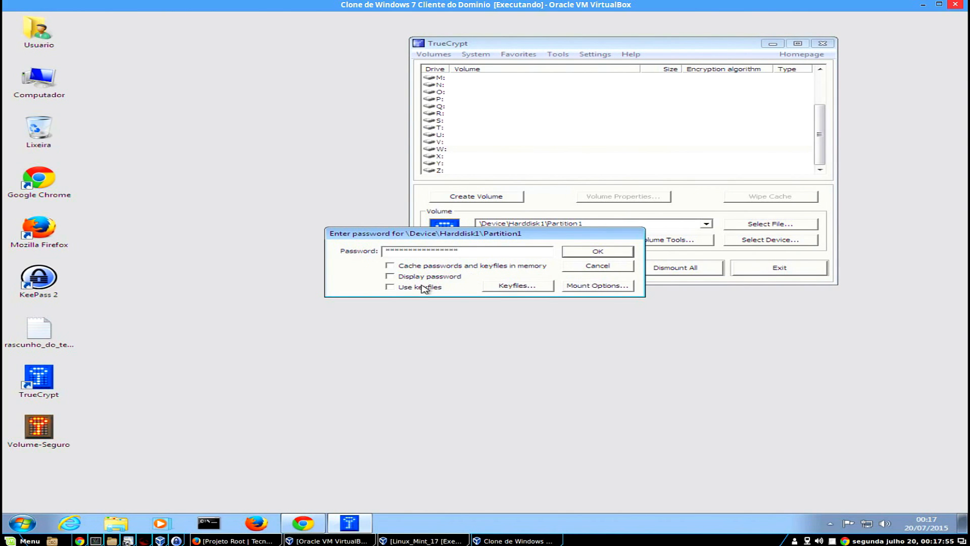
left_click(533, 287)
left_click(348, 282)
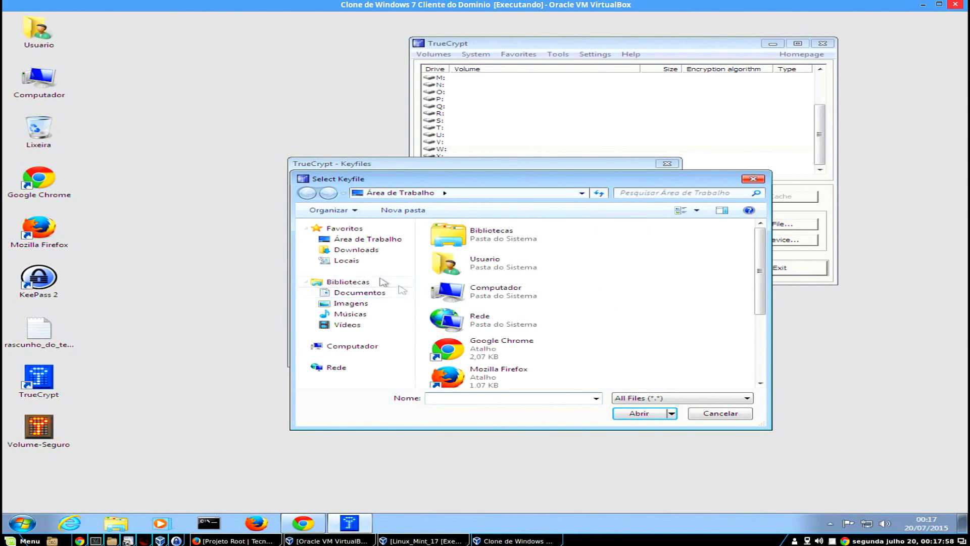
left_click(359, 292)
double_click(512, 277)
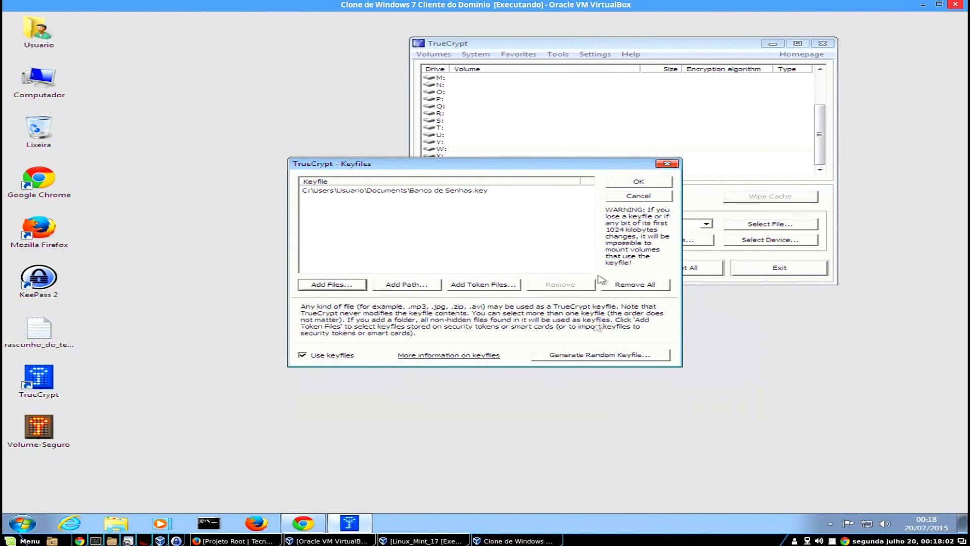
left_click(647, 183)
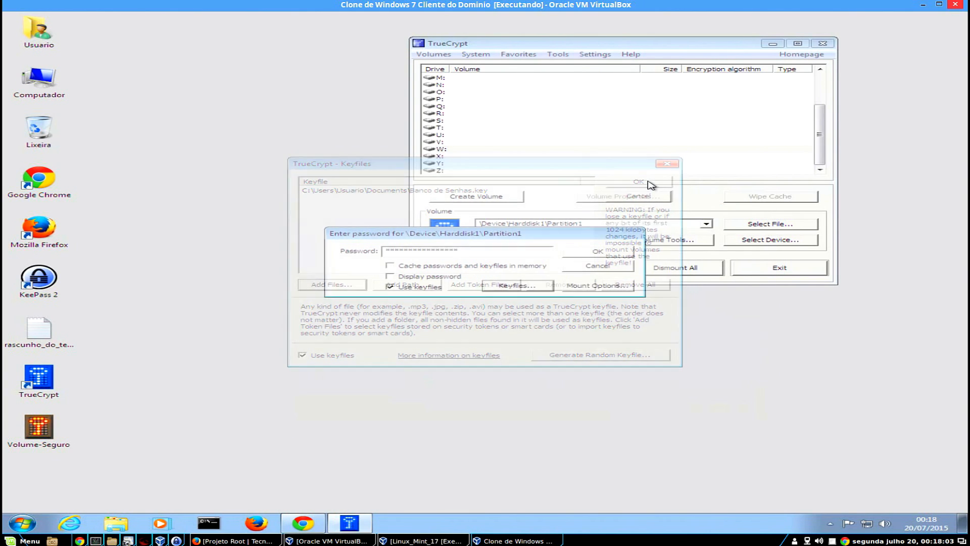
left_click(592, 249)
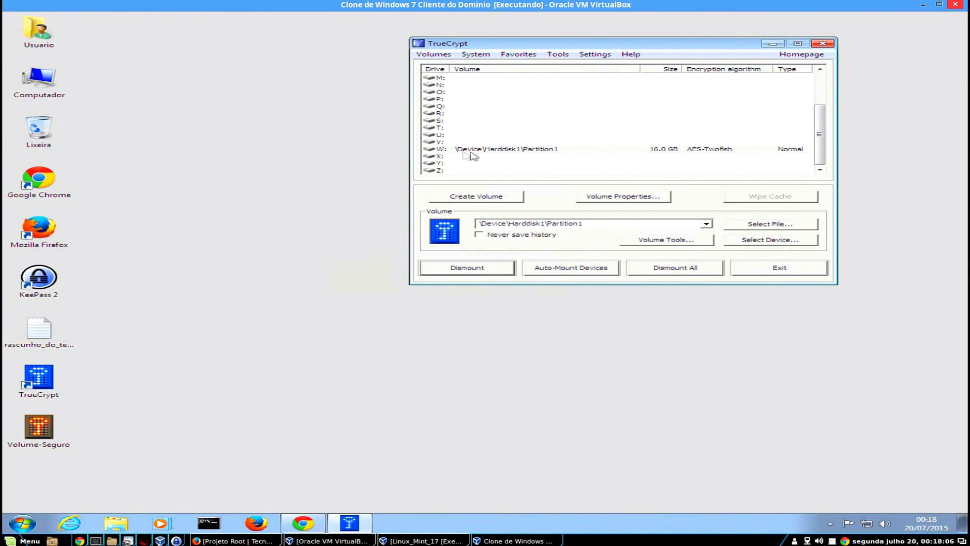
Open Disco Local (W:) and paste the Volume-Seguro container from the desktop into it.
double_click(51, 92)
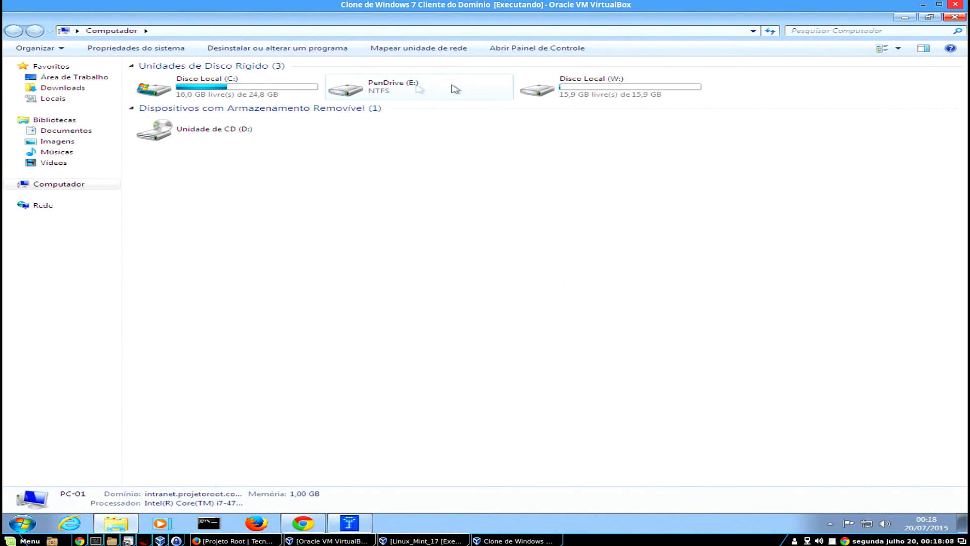
left_click(583, 91)
double_click(584, 91)
double_click(450, 17)
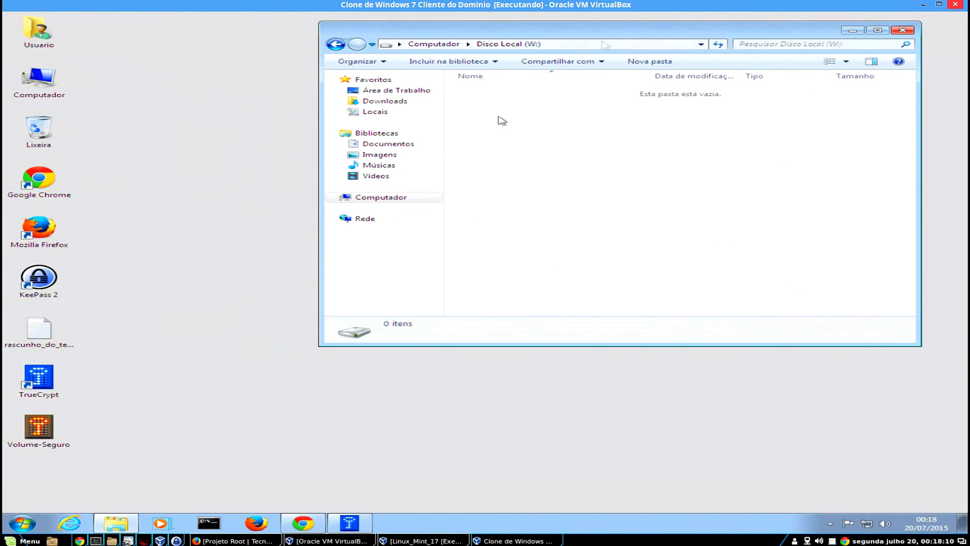
left_click(50, 427)
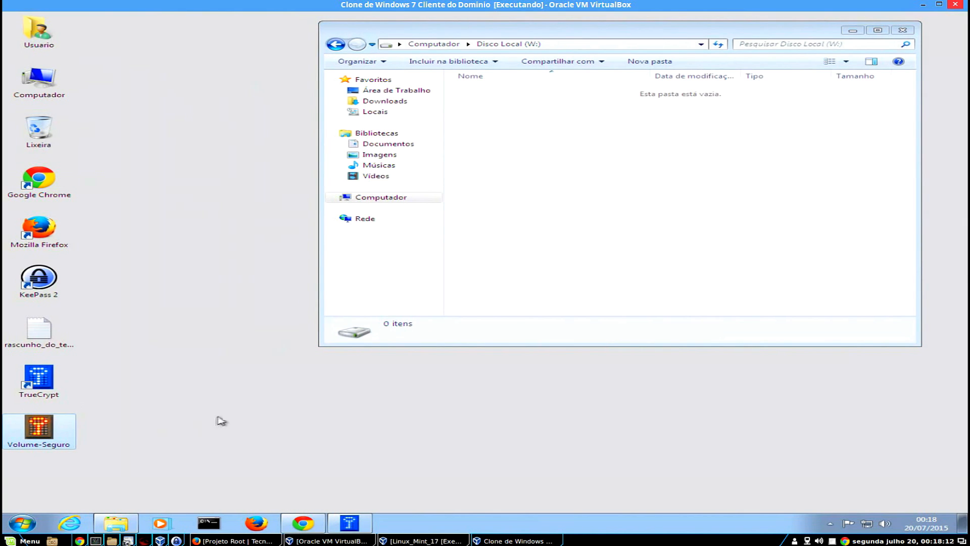
left_click(472, 230)
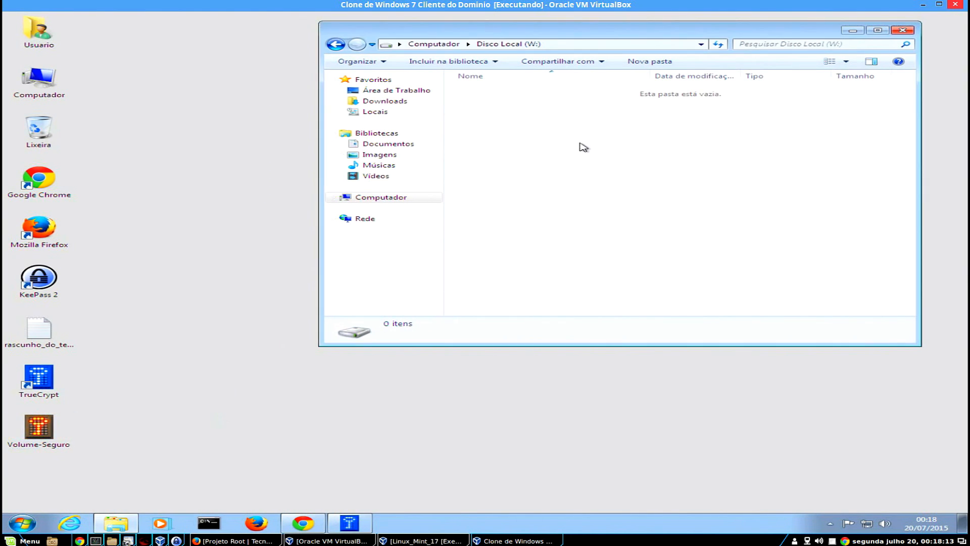
key("ctrl+v")
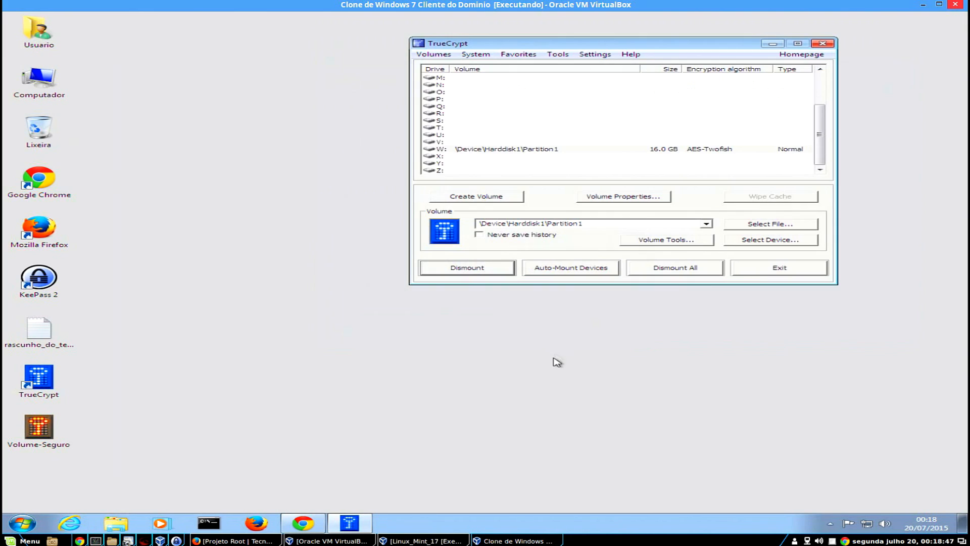
Open drive W: in Computador to check its contents, then bring TrueCrypt to the front.
double_click(39, 80)
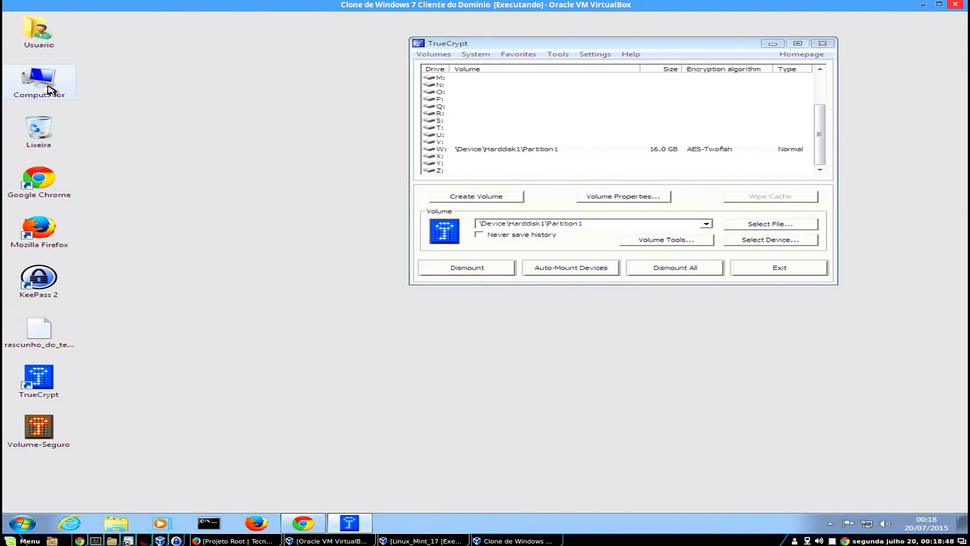
double_click(590, 99)
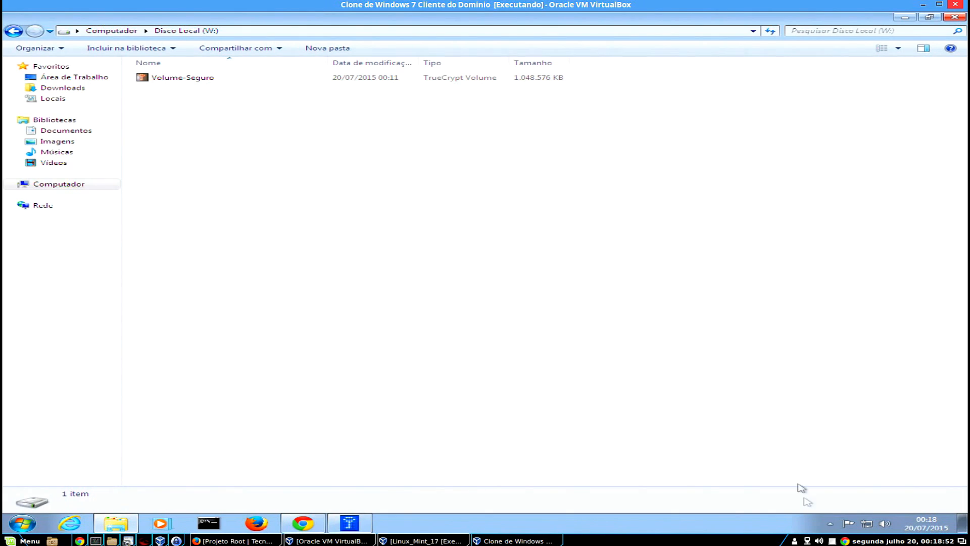
left_click(830, 523)
right_click(839, 478)
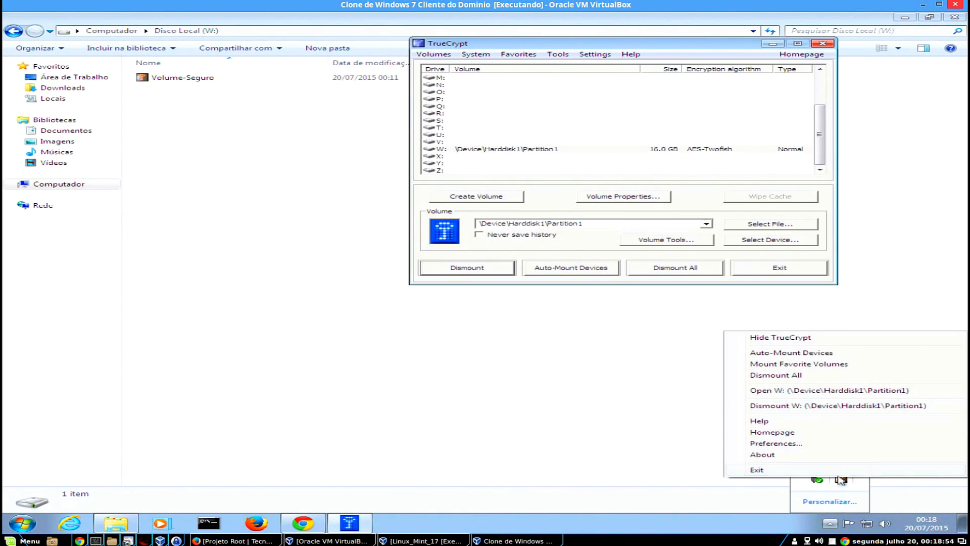
left_click(593, 388)
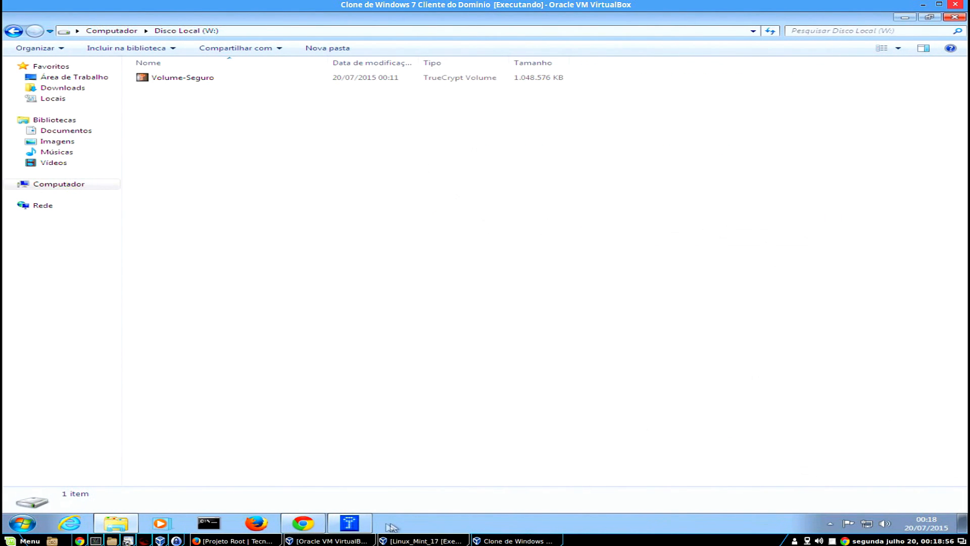
left_click(349, 523)
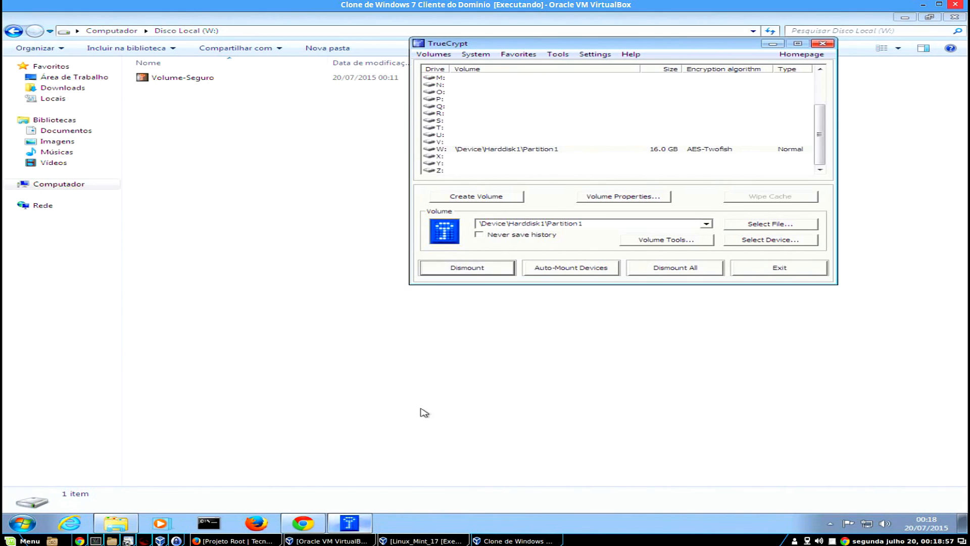
Mount W:\Volume-Seguro.tc as drive T: with its password.
left_click(453, 128)
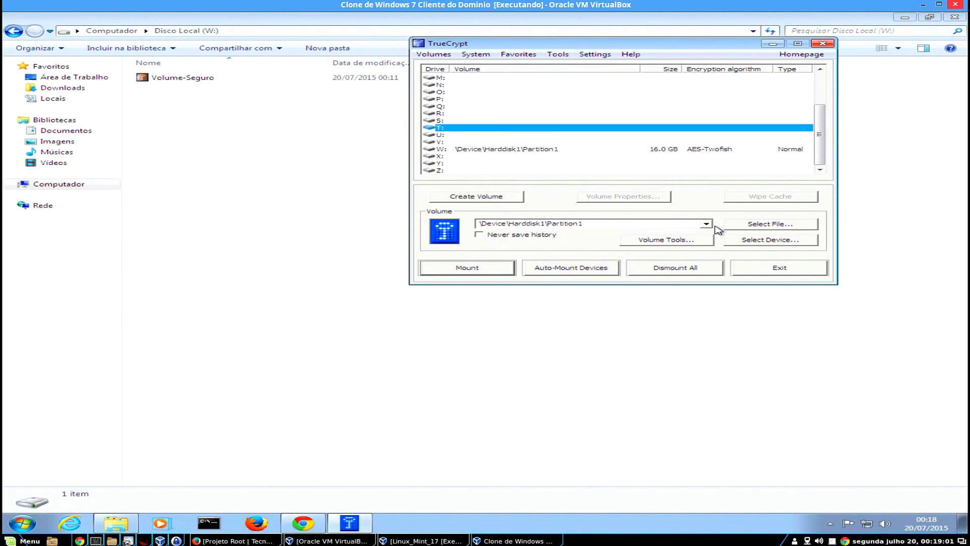
left_click(748, 228)
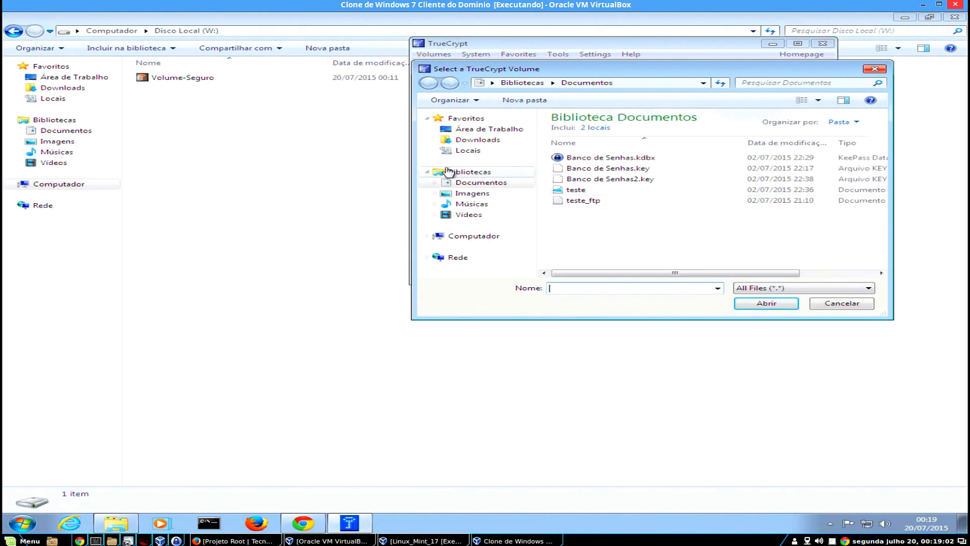
left_click(474, 237)
double_click(652, 199)
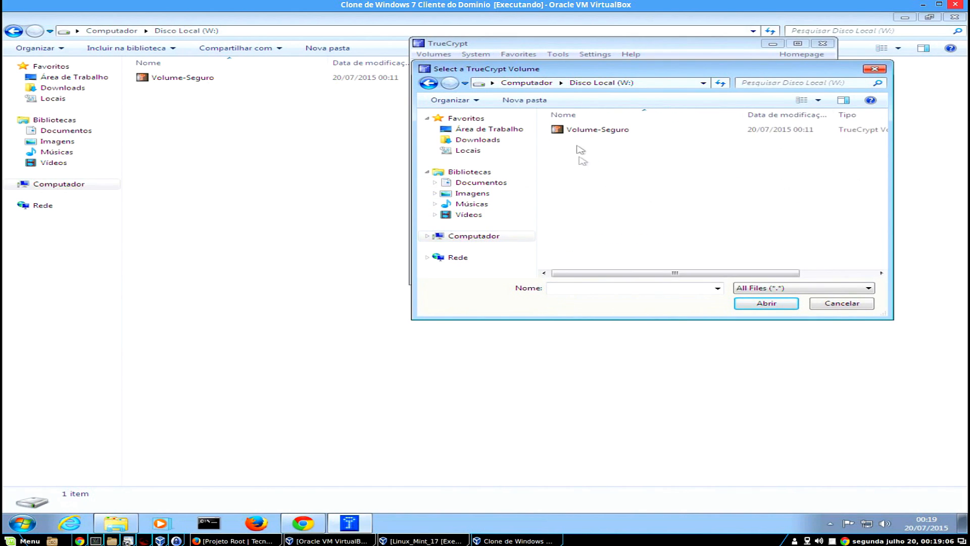
double_click(581, 135)
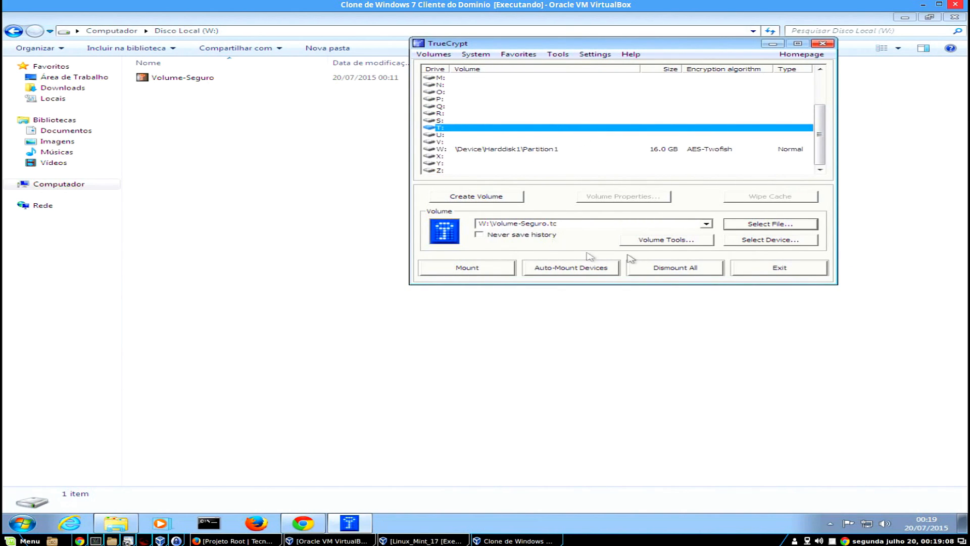
left_click(501, 271)
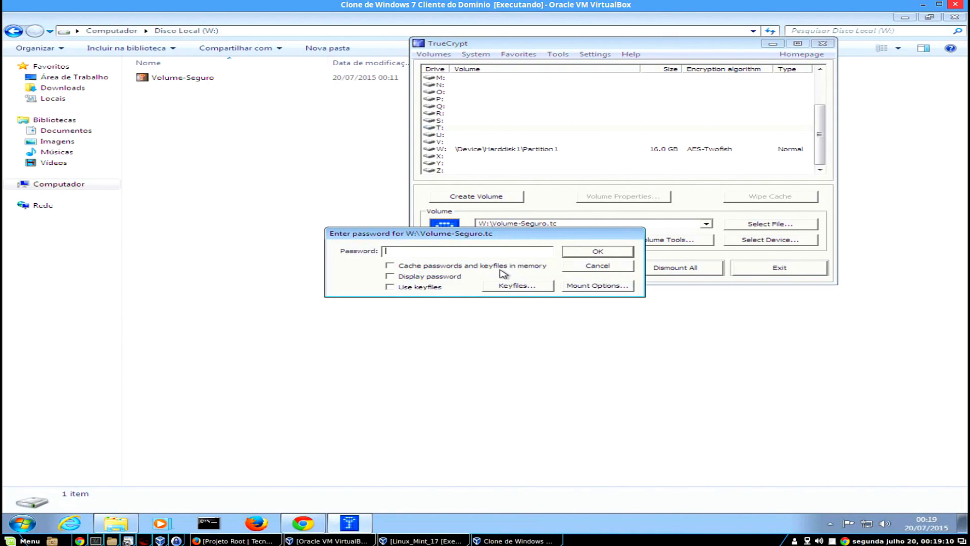
key("ctrl+v")
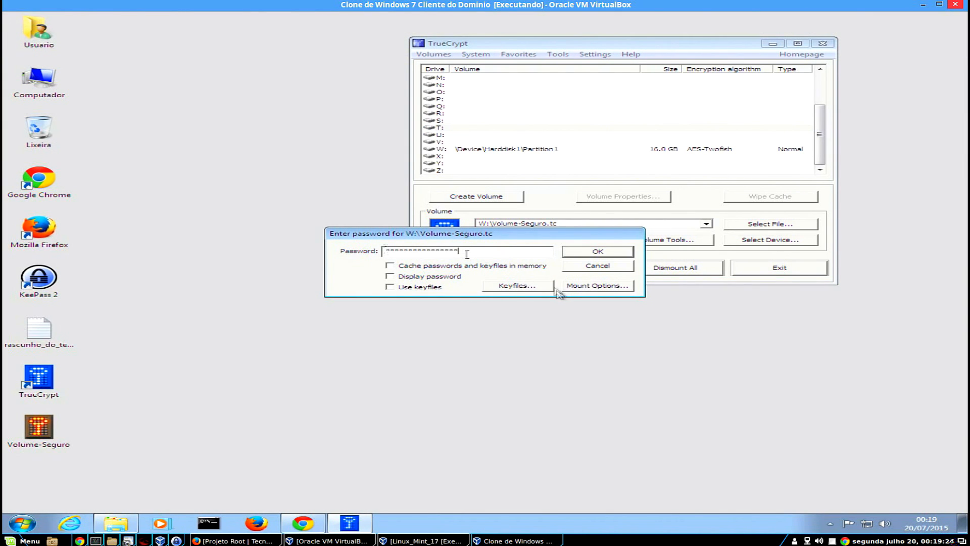
left_click(609, 253)
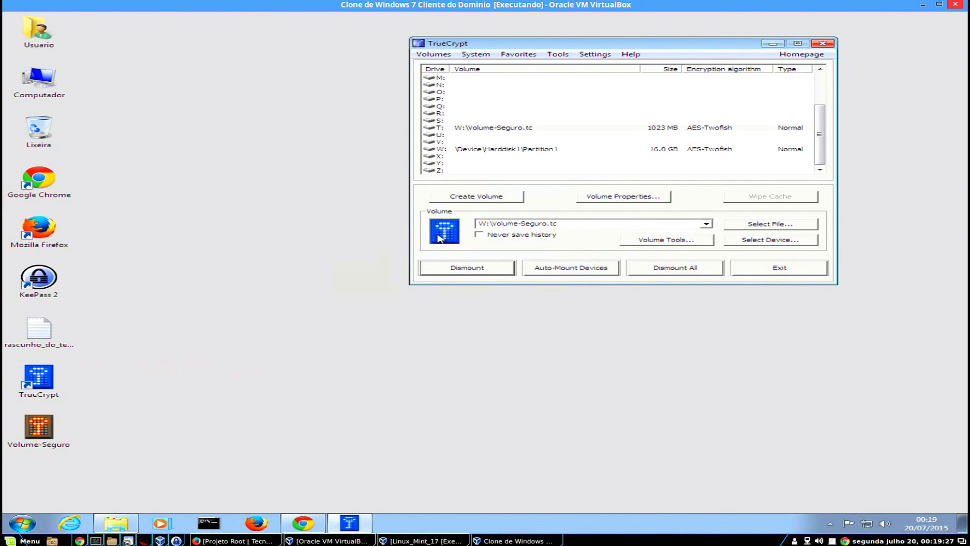
Open the empty T: drive in Computador, then choose Dismount W: from the tray menu.
double_click(39, 83)
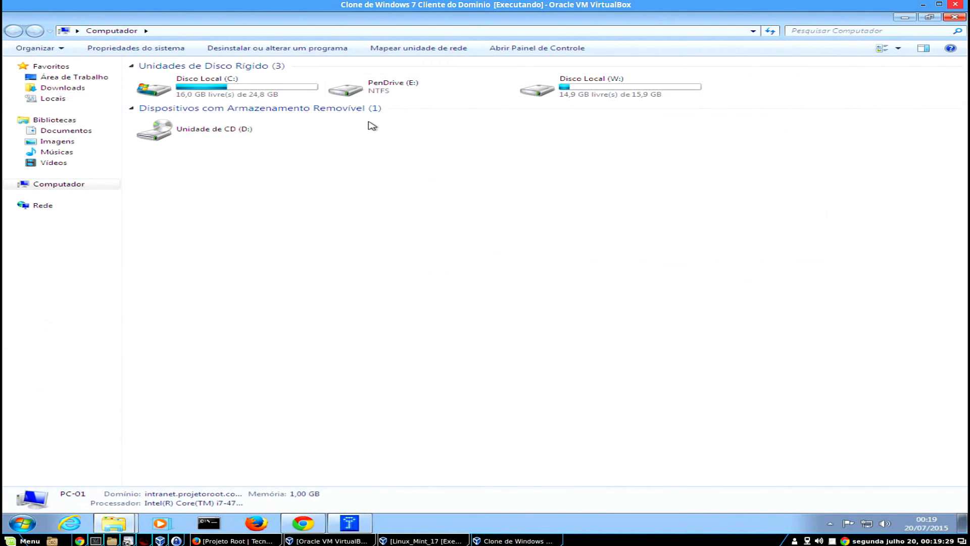
double_click(798, 96)
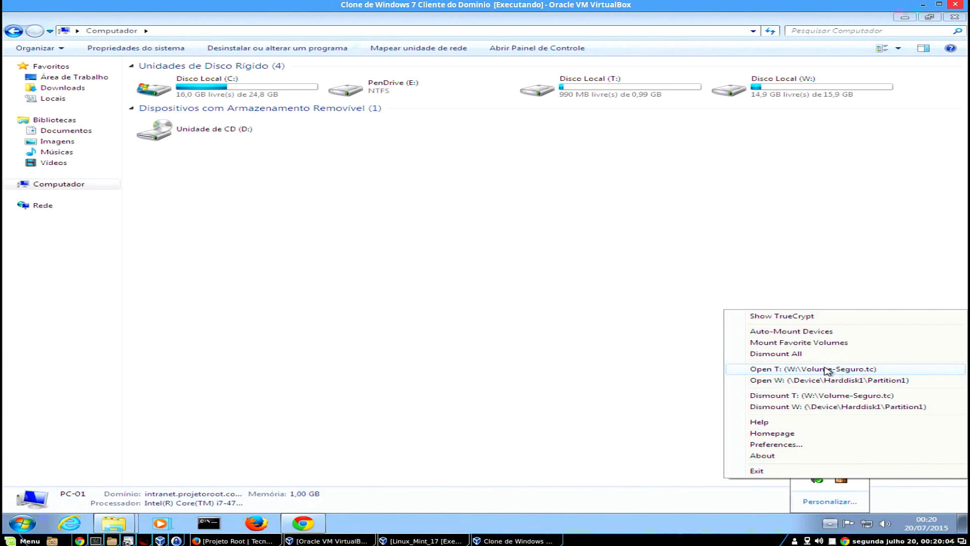
left_click(825, 407)
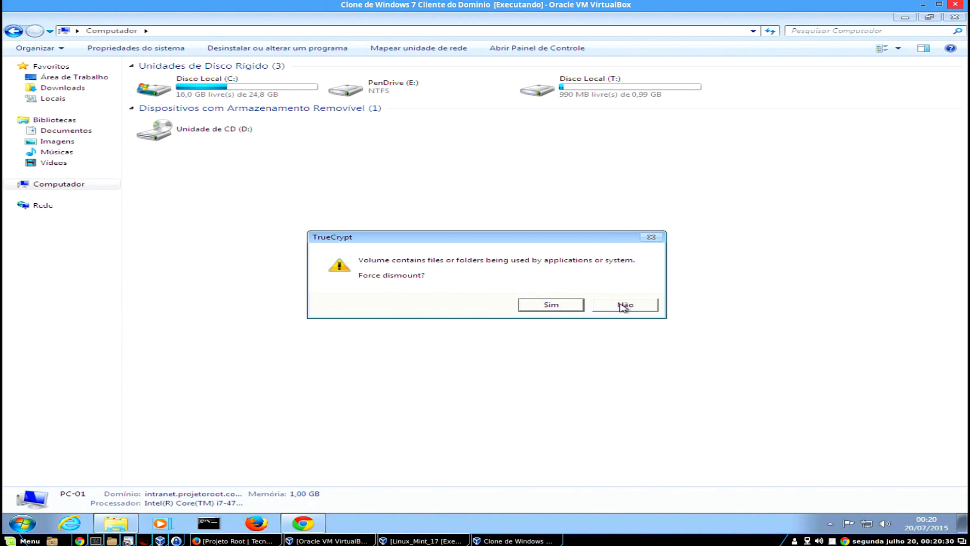
Decline the forced dismount of W:, close Explorer, and reopen the Computador drive list.
left_click(556, 309)
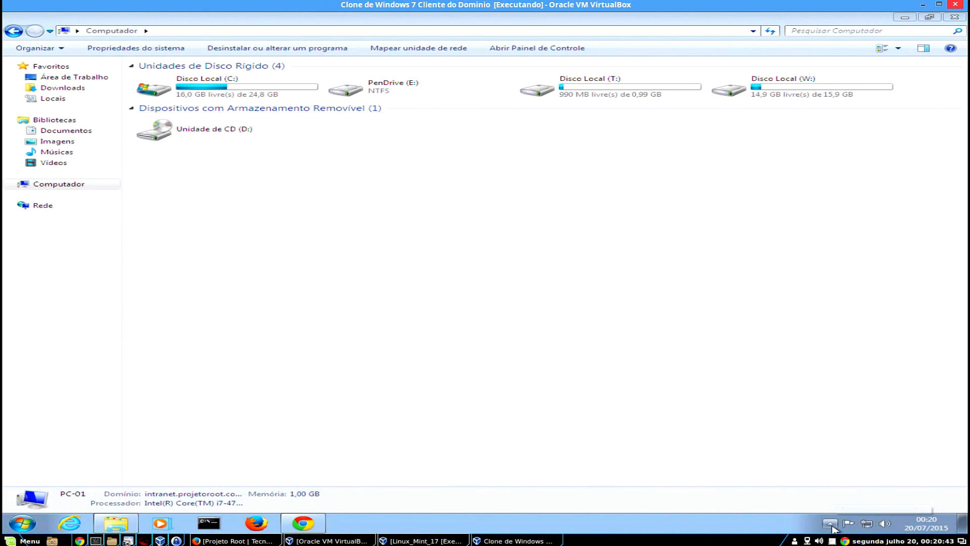
left_click(830, 523)
right_click(840, 479)
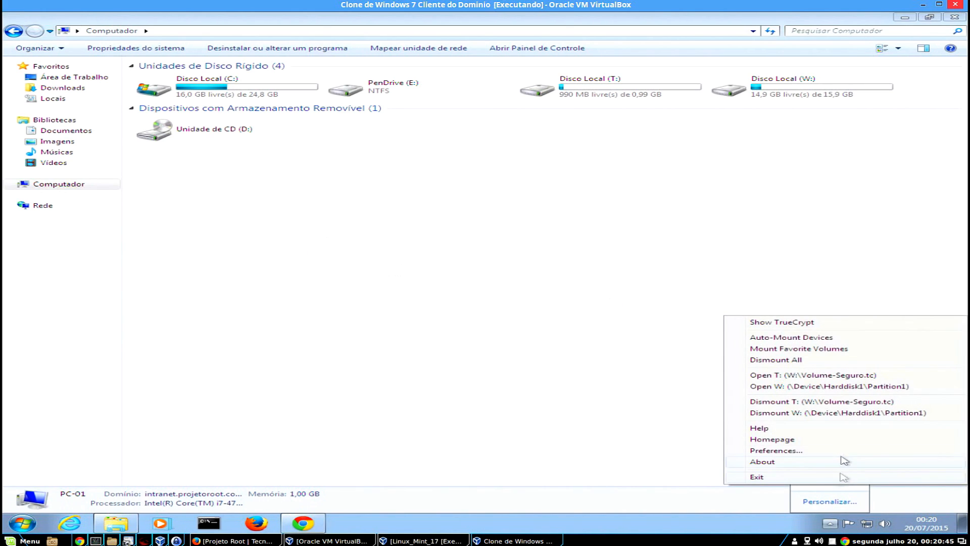
left_click(551, 359)
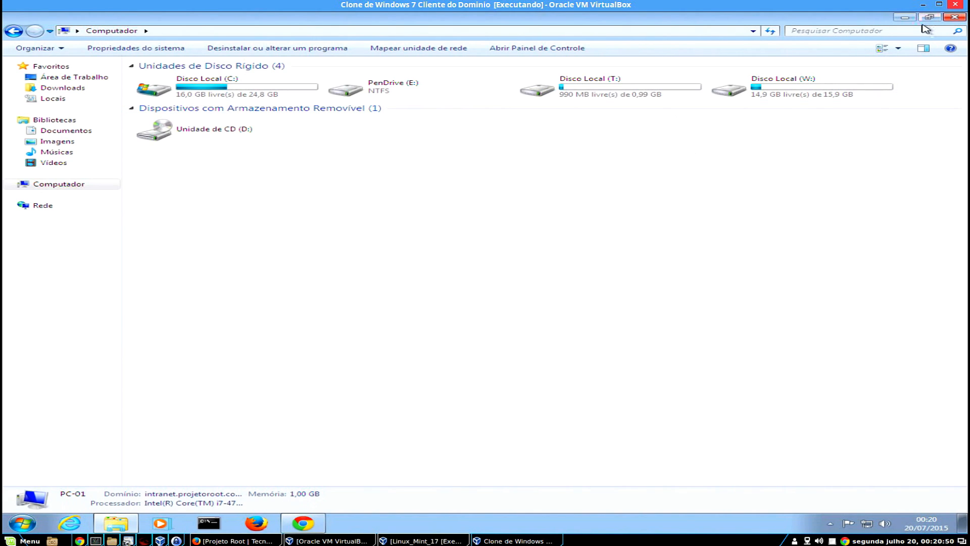
left_click(951, 19)
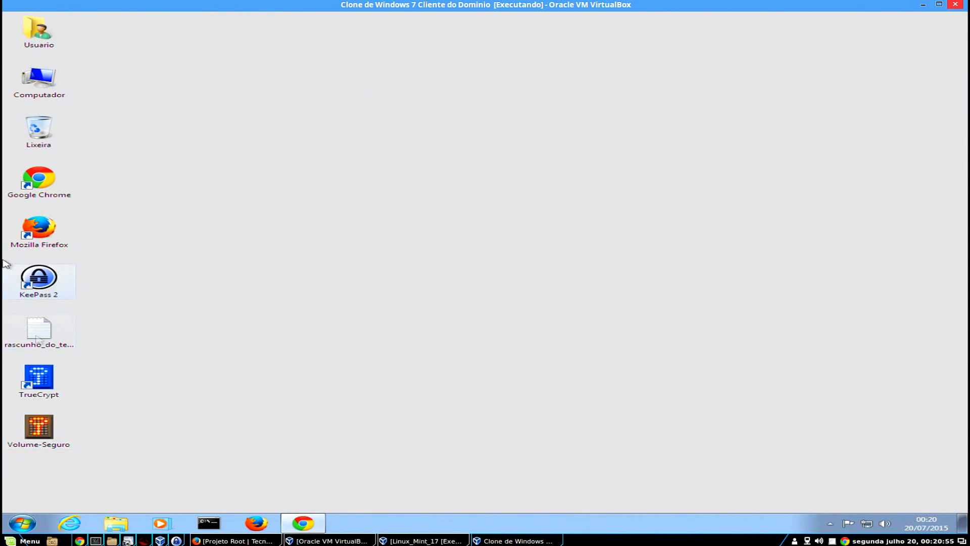
double_click(40, 80)
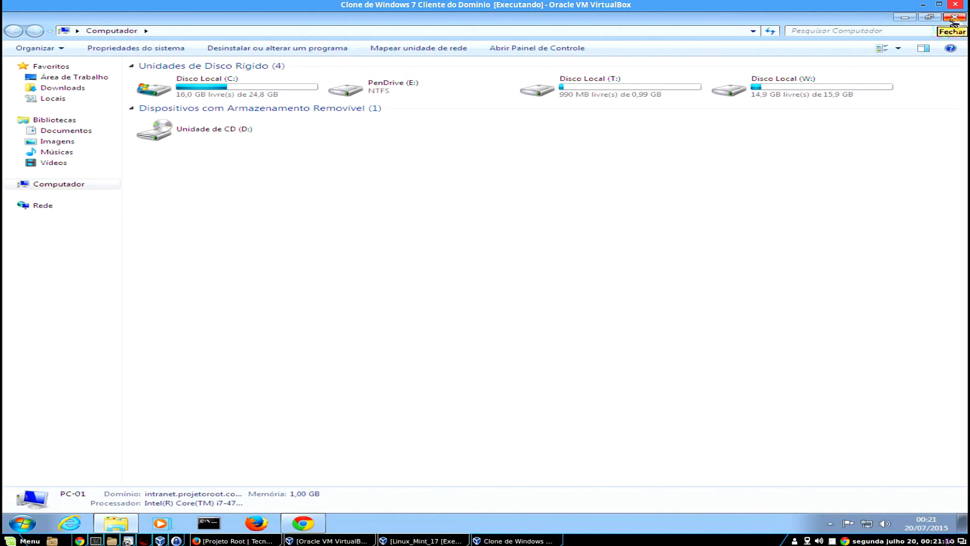
Try opening PenDrive (E:), dismiss the not-accessible error, close Explorer, and select the desktop icons.
right_click(410, 96)
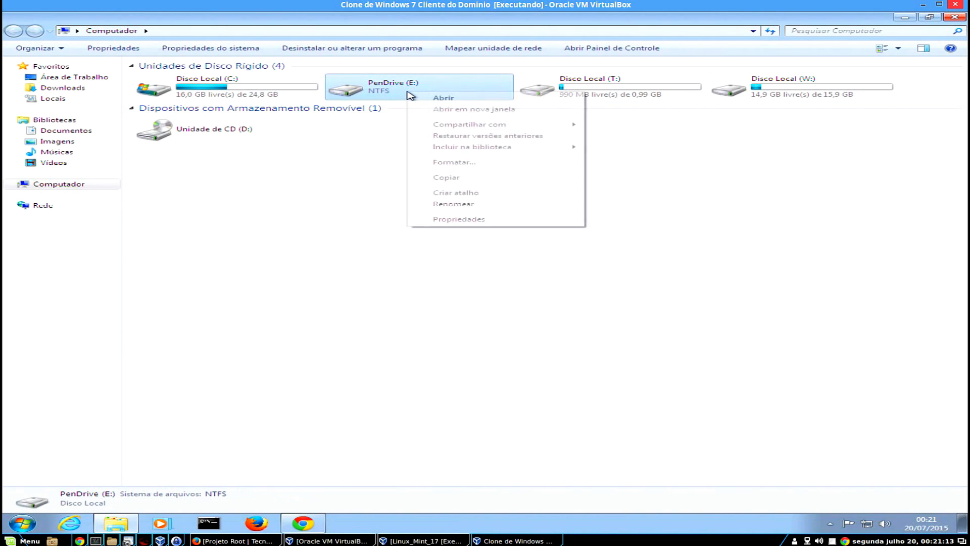
left_click(338, 197)
double_click(378, 89)
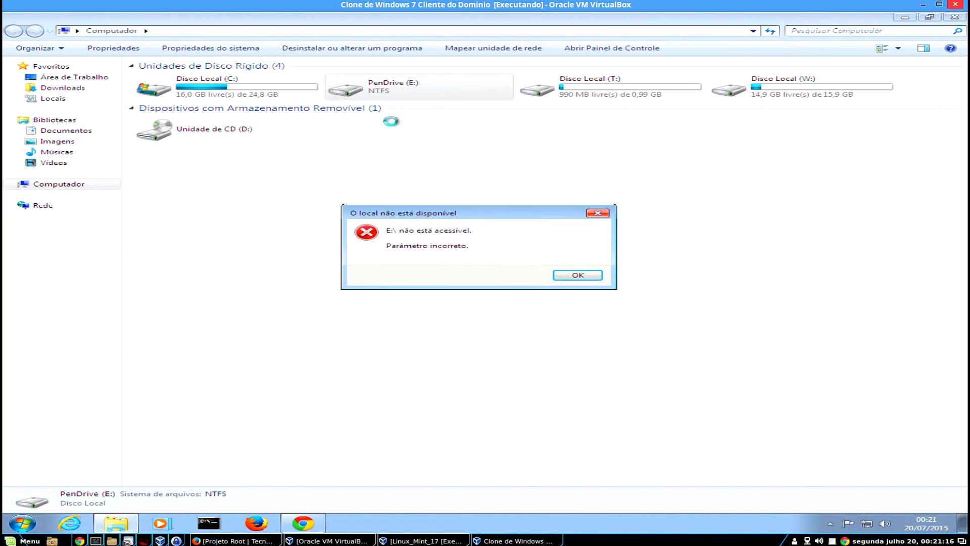
left_click(573, 278)
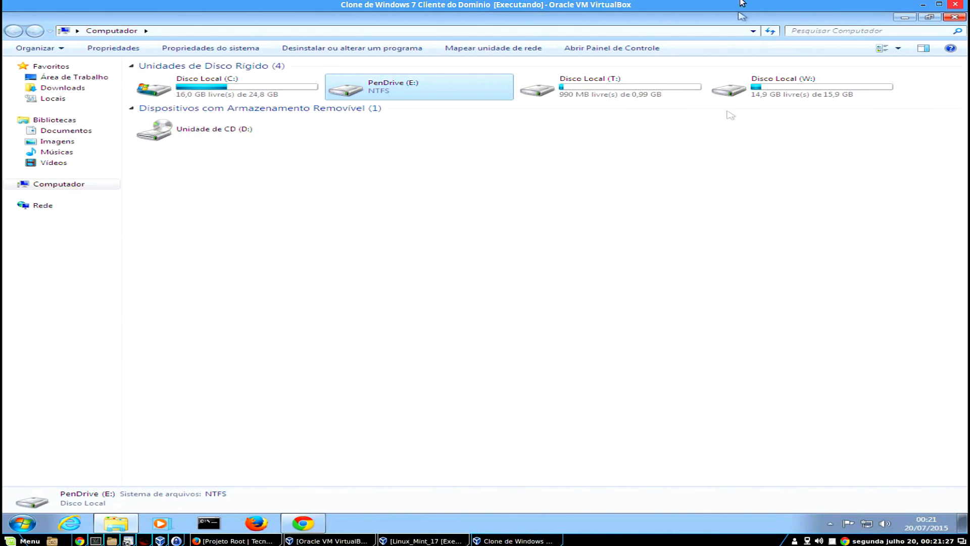
left_click(949, 19)
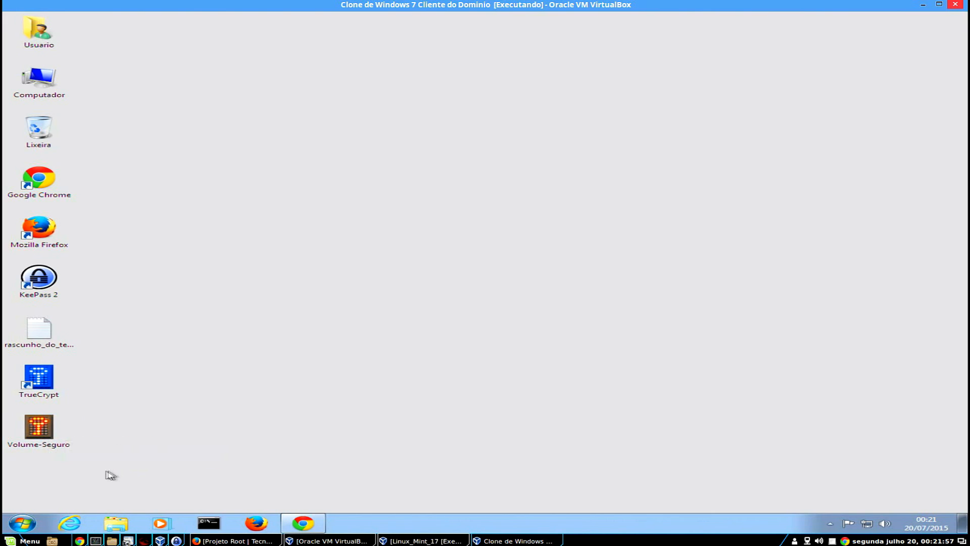
left_click_drag(140, 469, 15, 353)
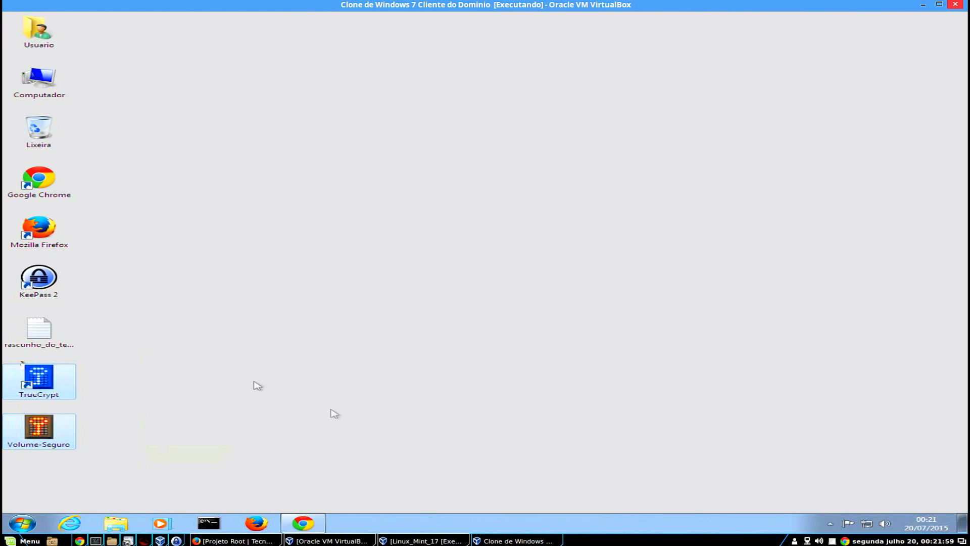
Switch to the Linux_Mint_17 VM and unlock its session with the user password.
left_click(434, 541)
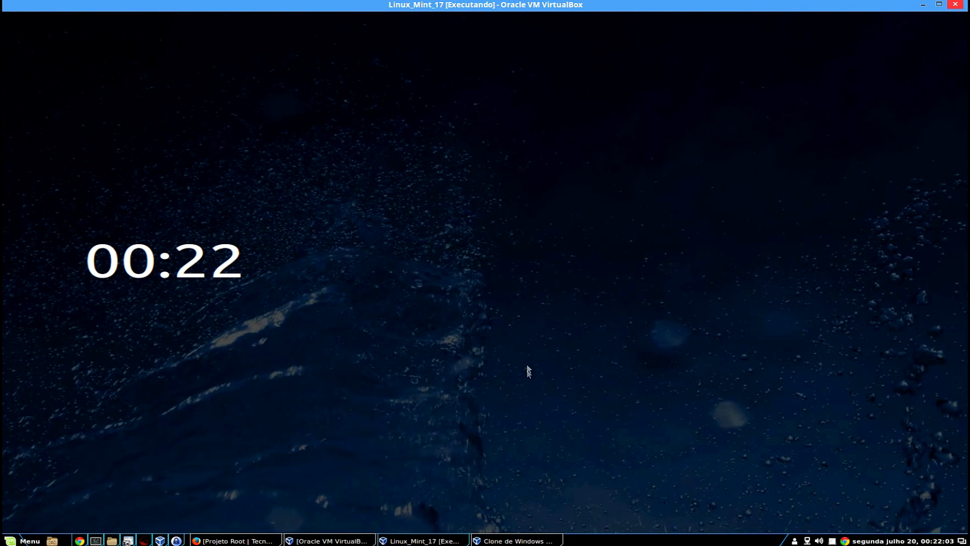
left_click(526, 269)
type("••••••••")
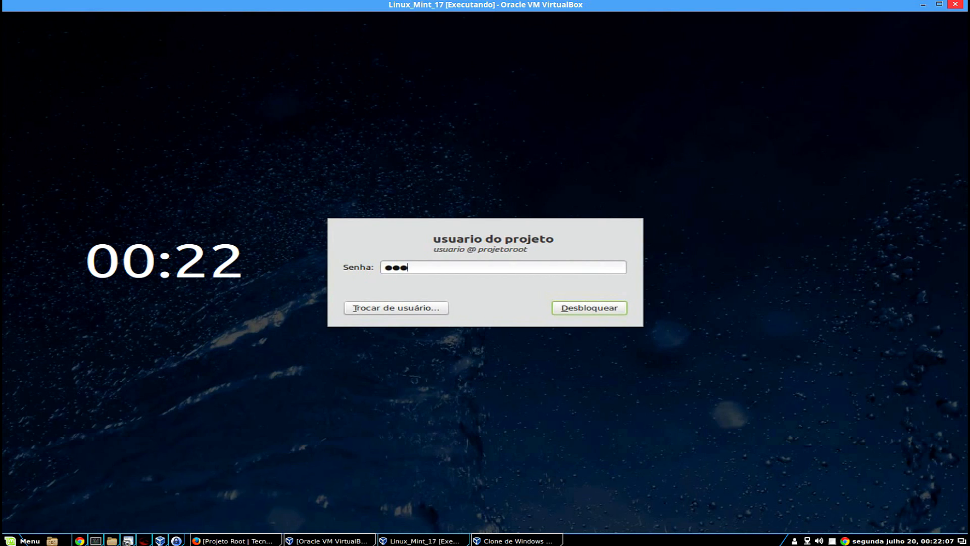
key("Return")
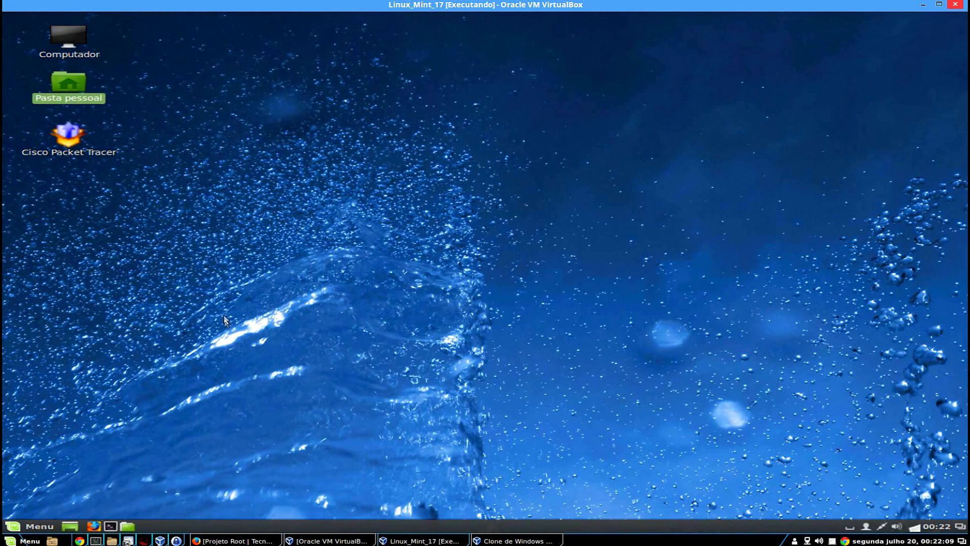
Launch TrueCrypt from Menu > Acessórios, widen its Slot column, and select slot 1.
left_click(45, 525)
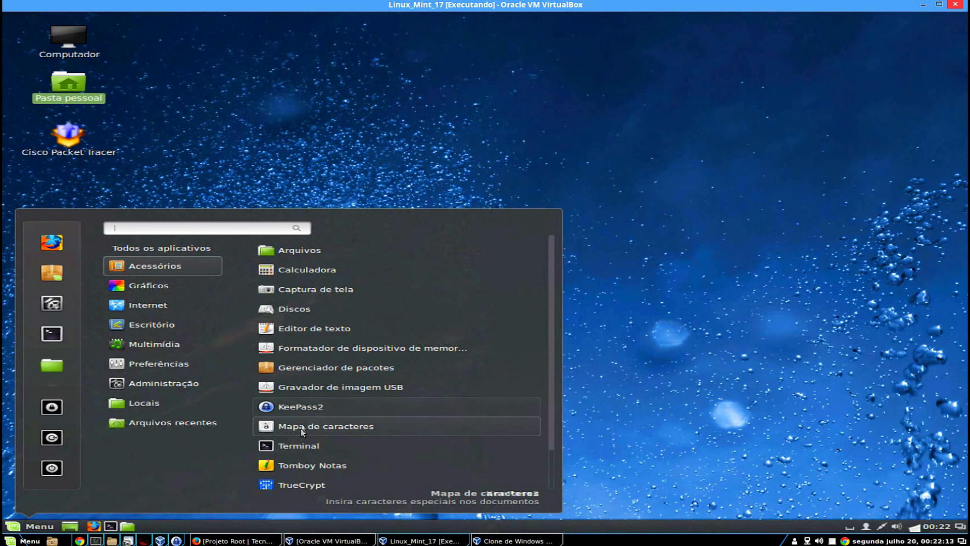
left_click(302, 482)
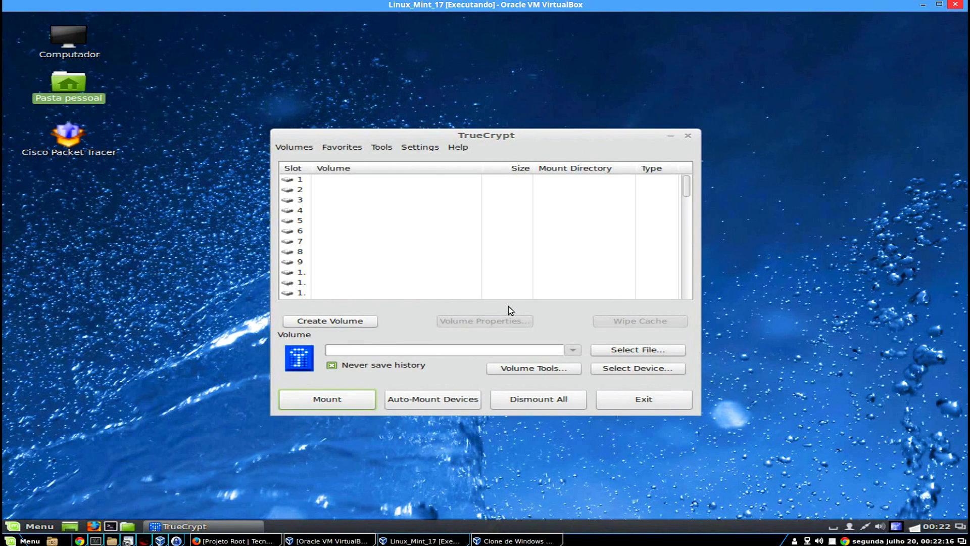
left_click_drag(496, 135, 549, 81)
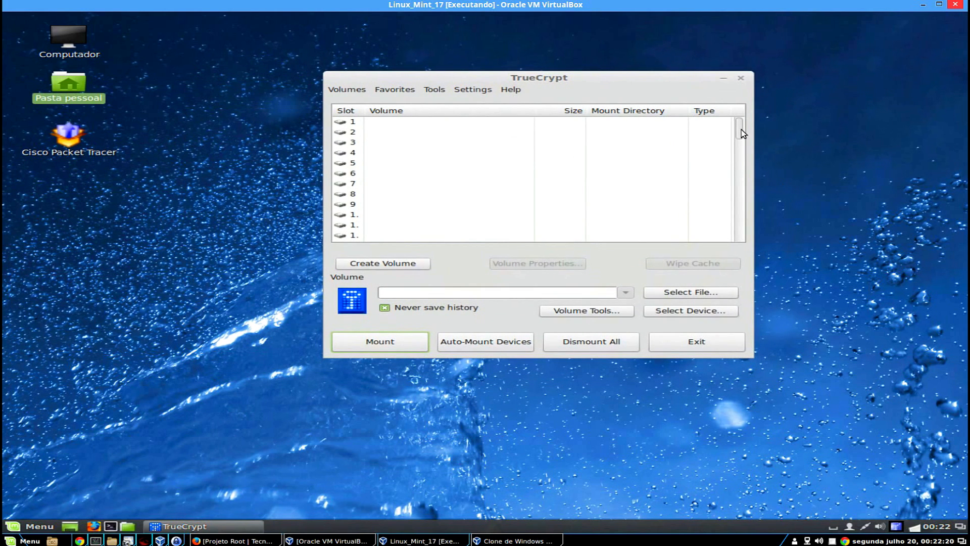
left_click_drag(743, 133, 744, 105)
left_click_drag(362, 109, 394, 103)
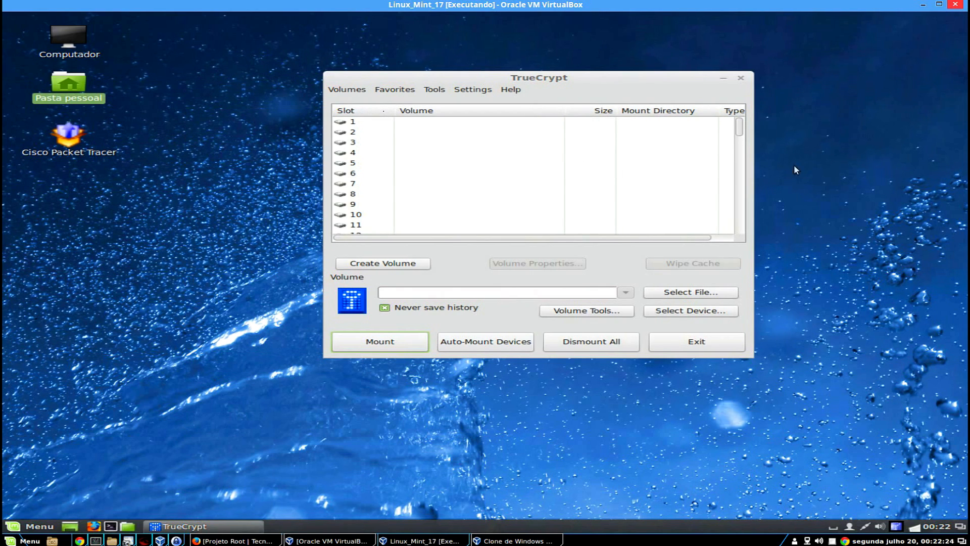
left_click_drag(740, 128, 756, 113)
left_click(353, 125)
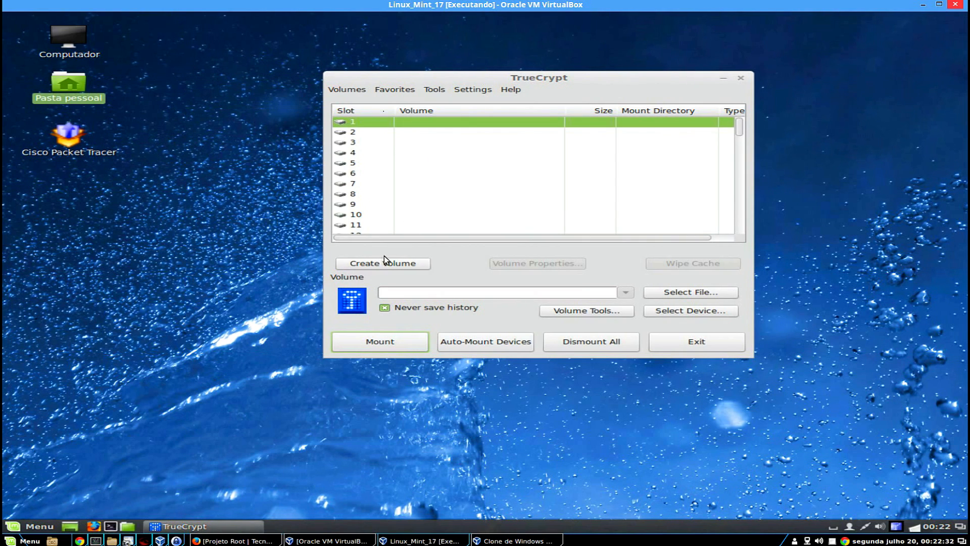
Start the volume creation wizard for a standard file container.
left_click(414, 267)
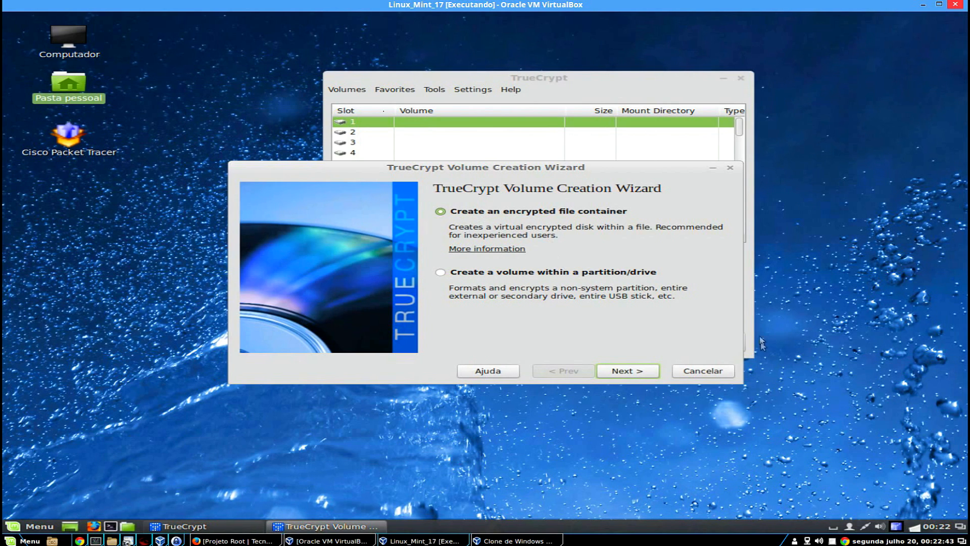
left_click(651, 374)
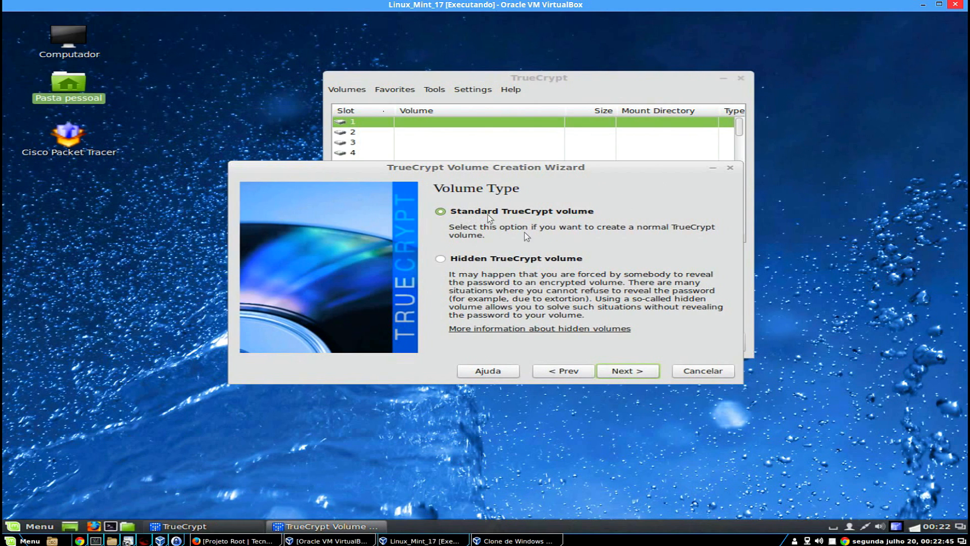
left_click(622, 376)
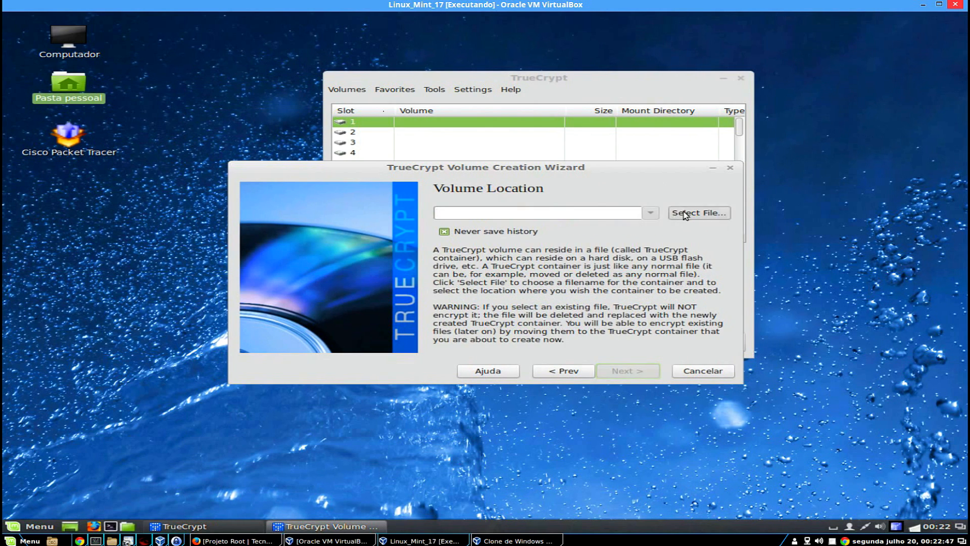
Save the container as Volume-Seguro-NO-Linux.tc on the Desktop.
left_click(271, 261)
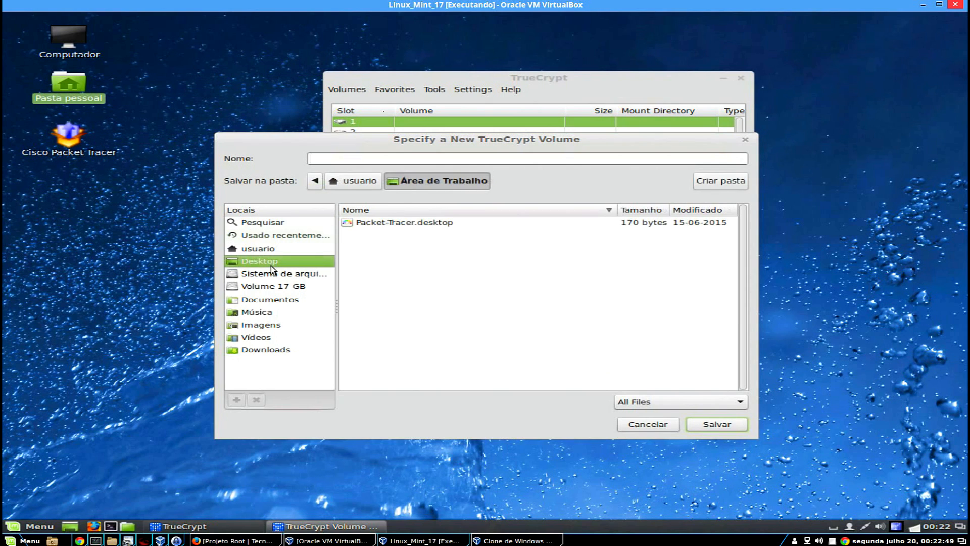
left_click(409, 160)
type("Volume-Seguro")
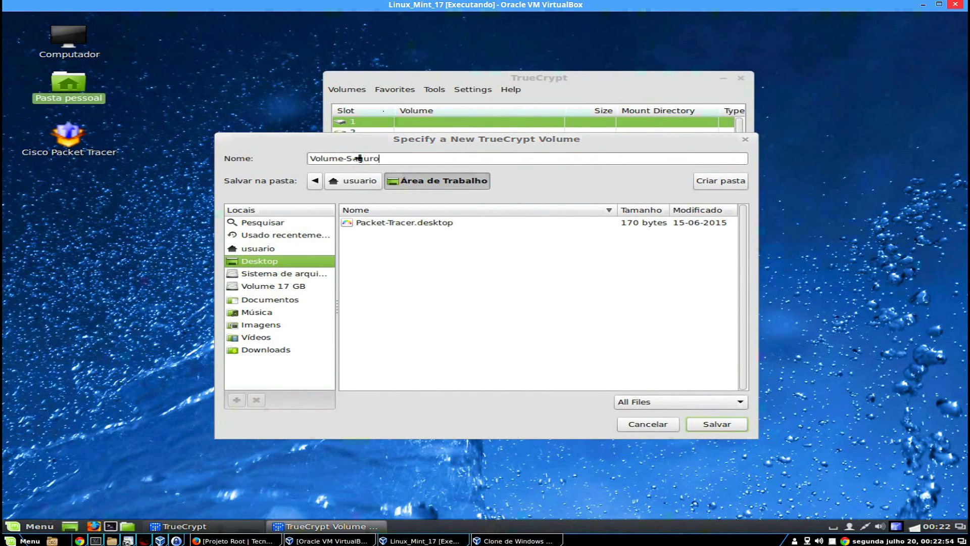
type("-NO-Linux")
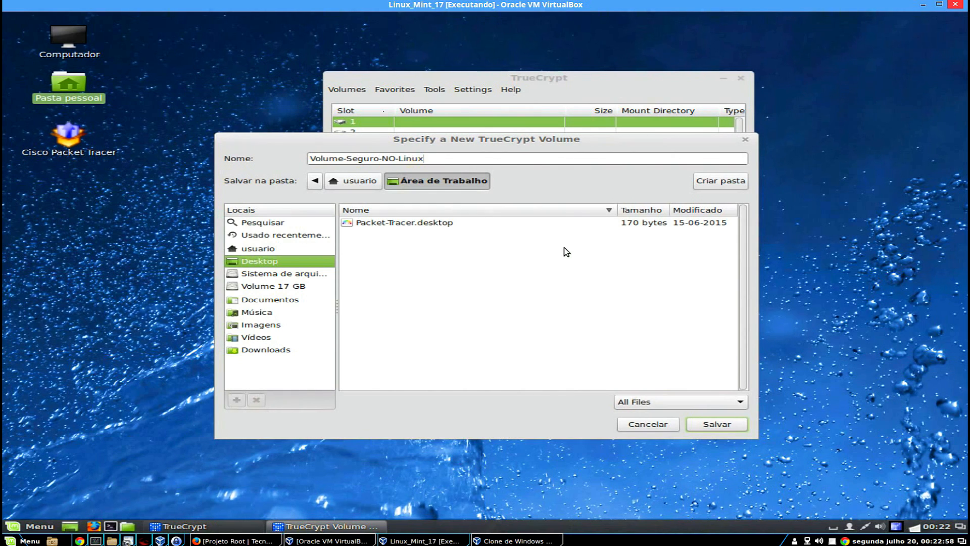
type(".tc")
left_click(717, 424)
Choose Serpent-AES encryption and set the volume size to 1024 MB.
left_click(644, 377)
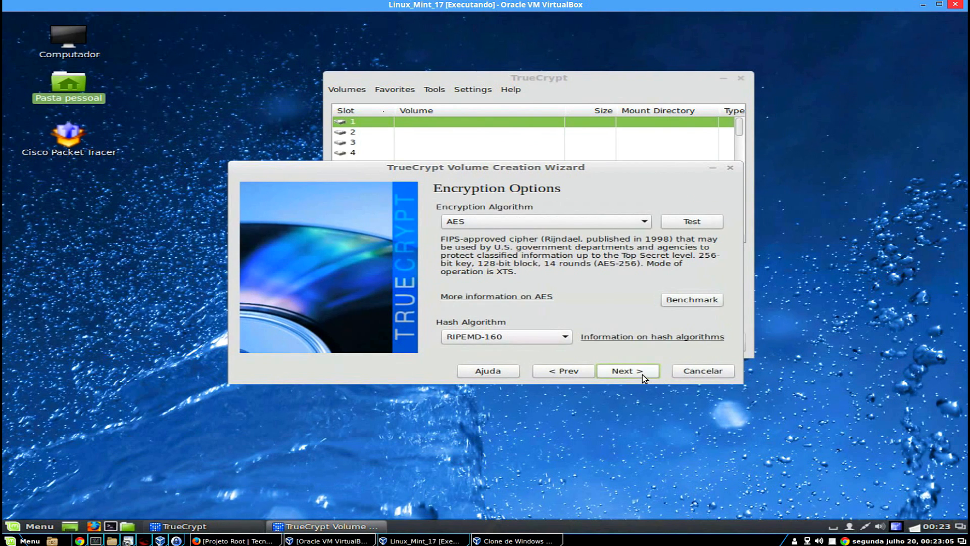
left_click(560, 226)
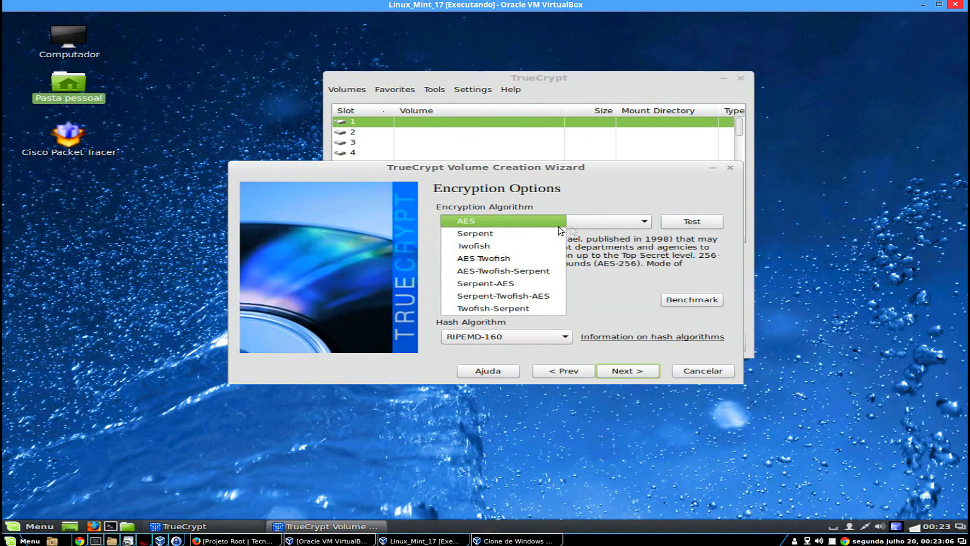
left_click(512, 283)
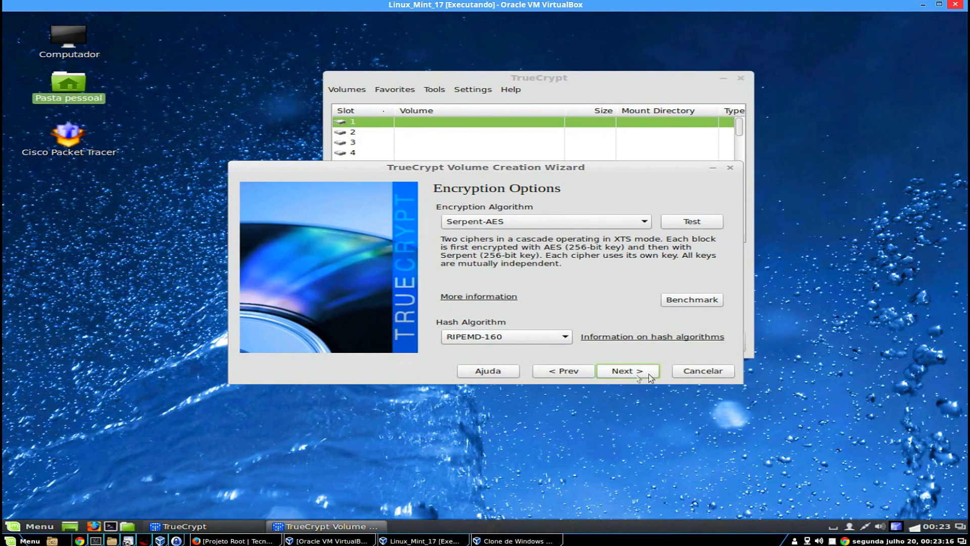
left_click(624, 371)
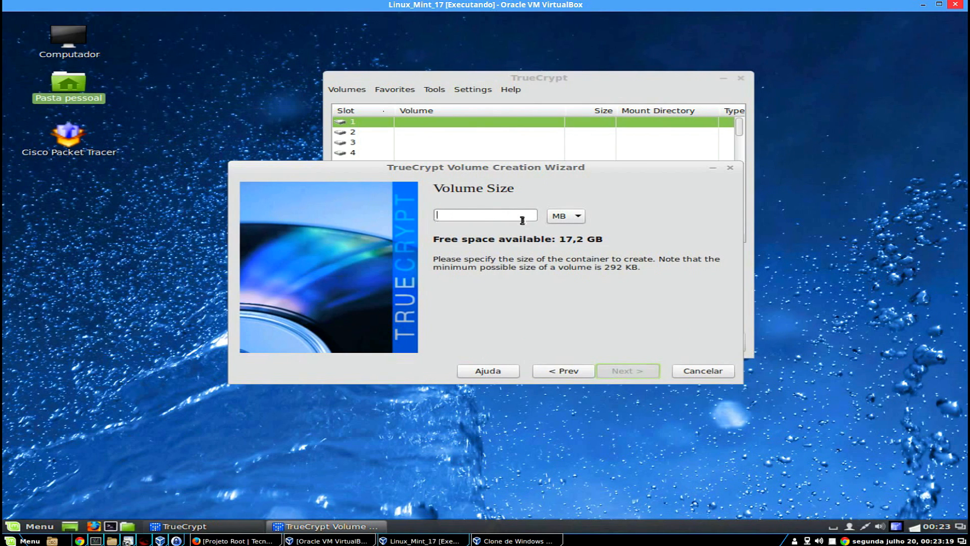
type("1024")
left_click(624, 370)
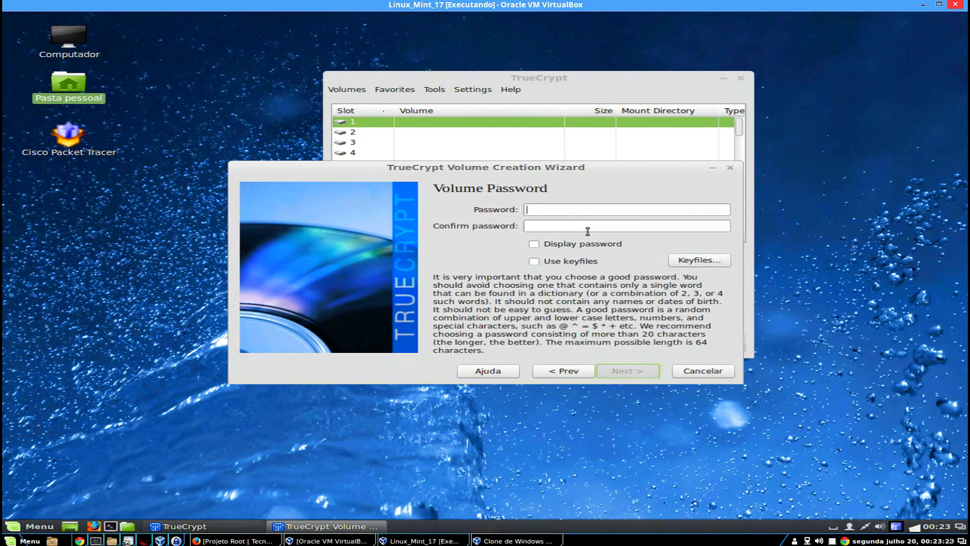
Enter and confirm the volume password, leaving keyfiles off and the password masked.
type("123456")
left_click(584, 228)
type("123456")
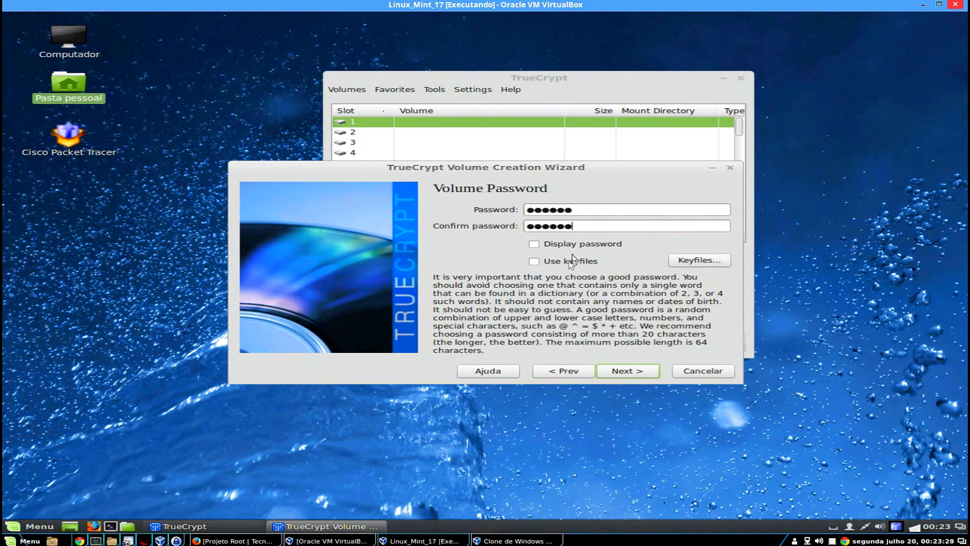
left_click(570, 262)
left_click(570, 261)
left_click(576, 244)
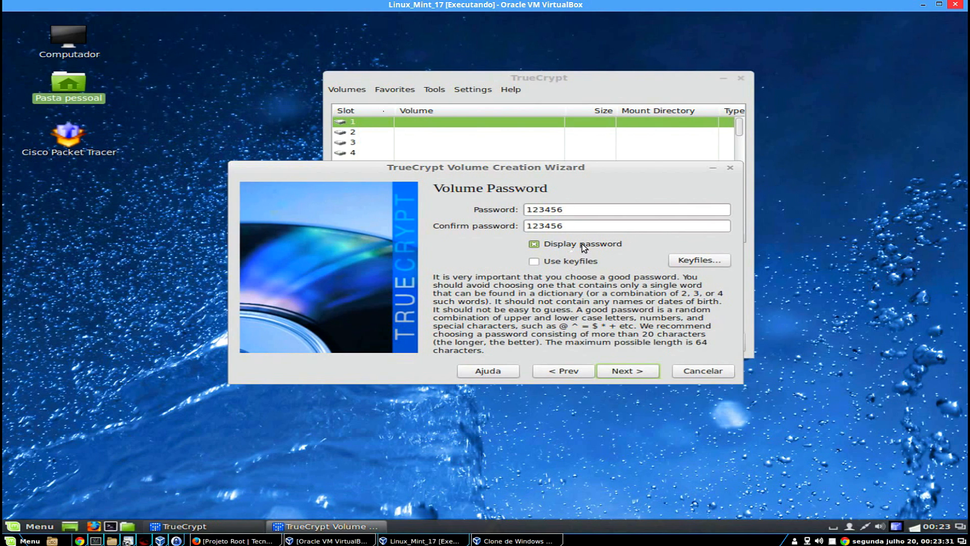
left_click(582, 243)
left_click(642, 371)
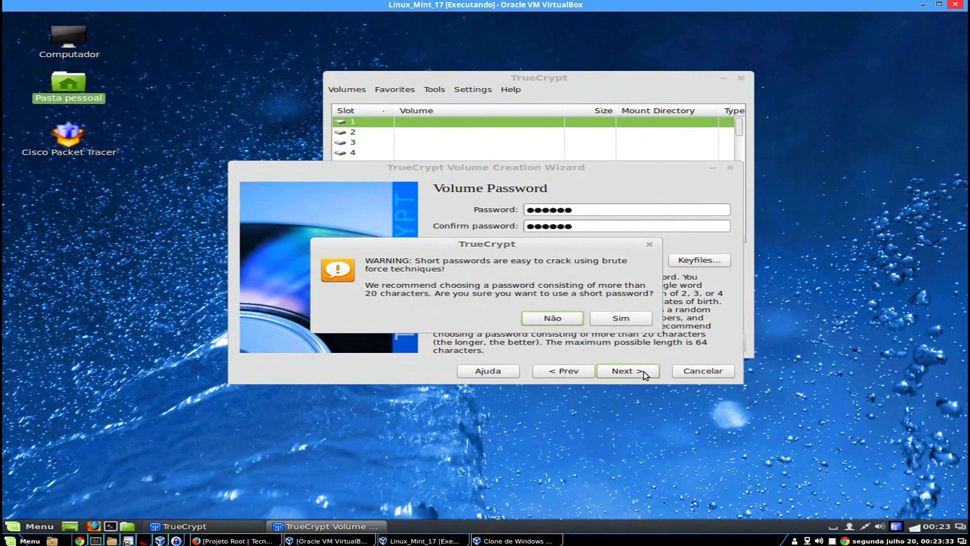
Accept the short password, pick Linux Ext4 with other-platform support, and start formatting.
left_click(618, 319)
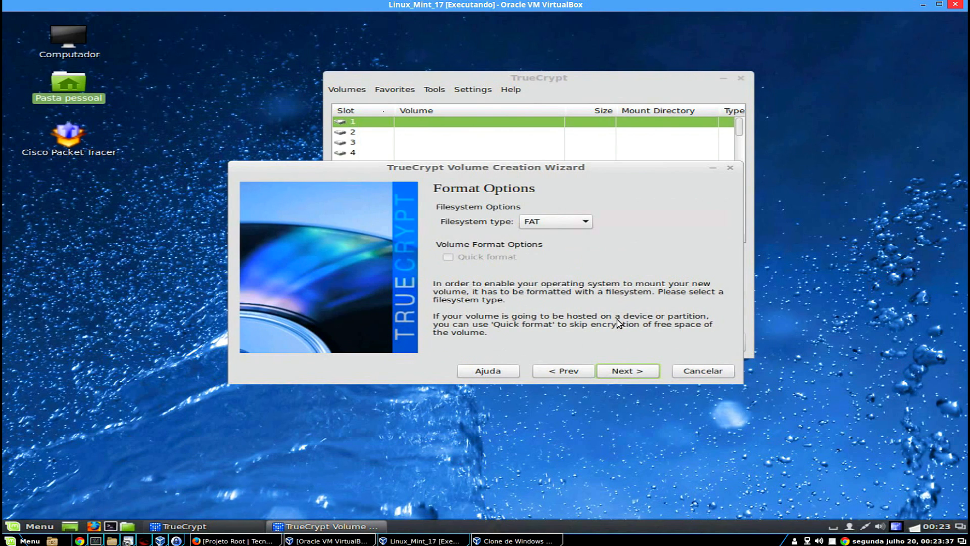
left_click(573, 224)
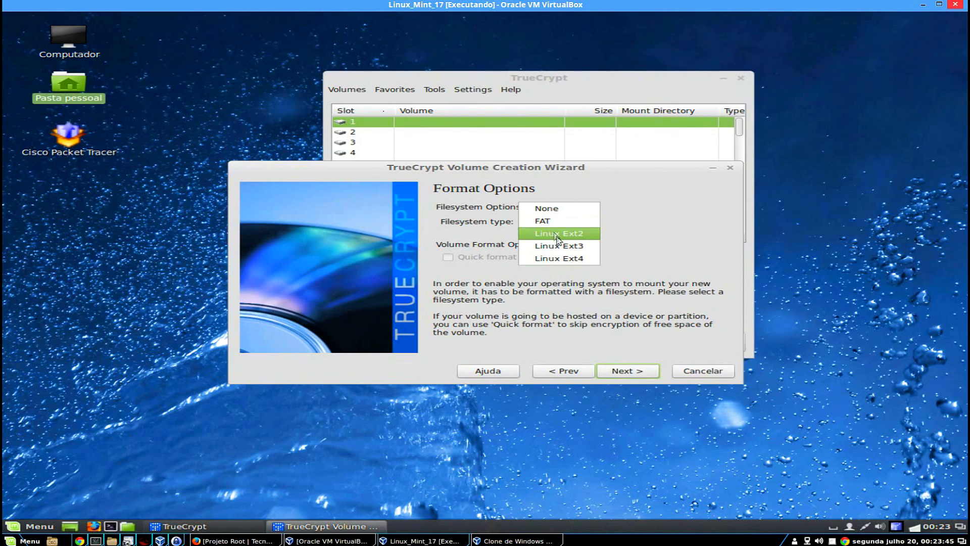
left_click(583, 260)
key("Return")
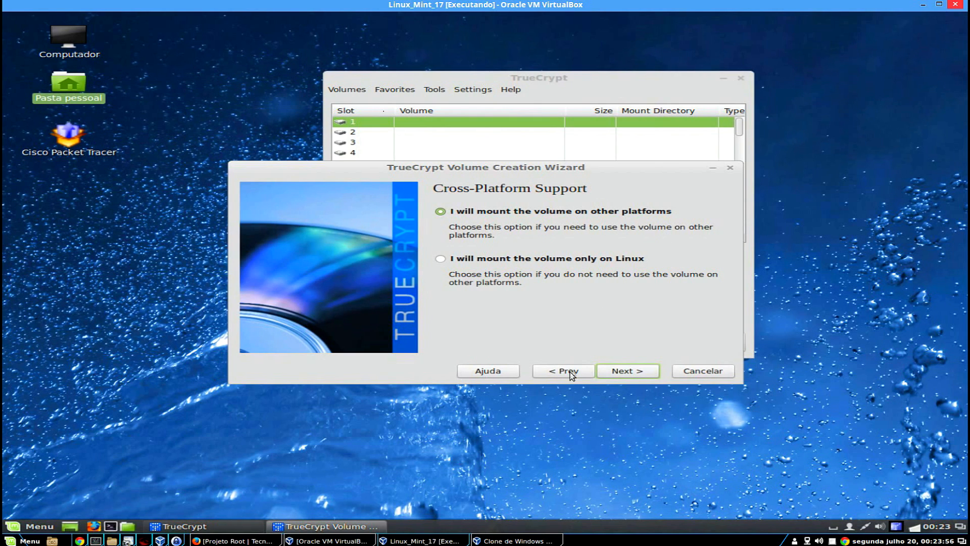
left_click(631, 371)
left_click(604, 312)
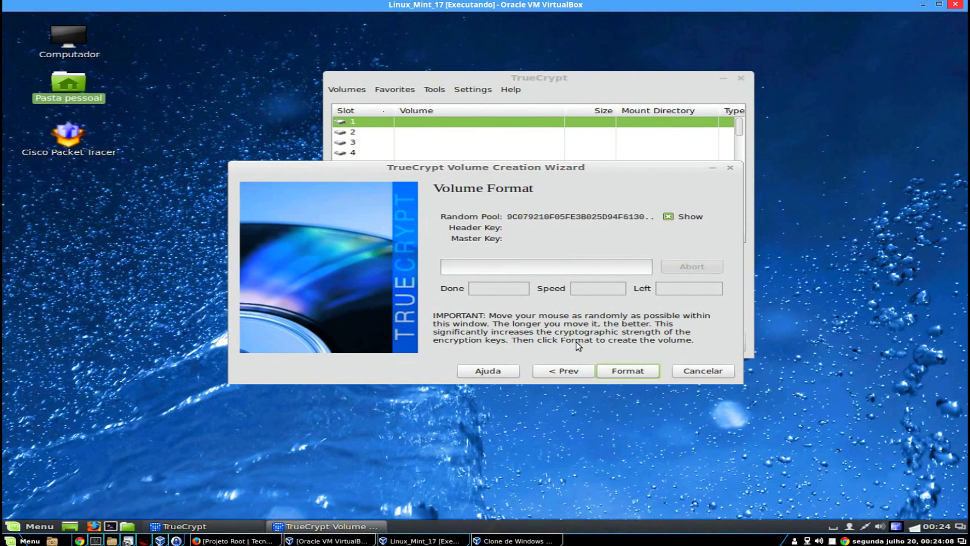
left_click(621, 368)
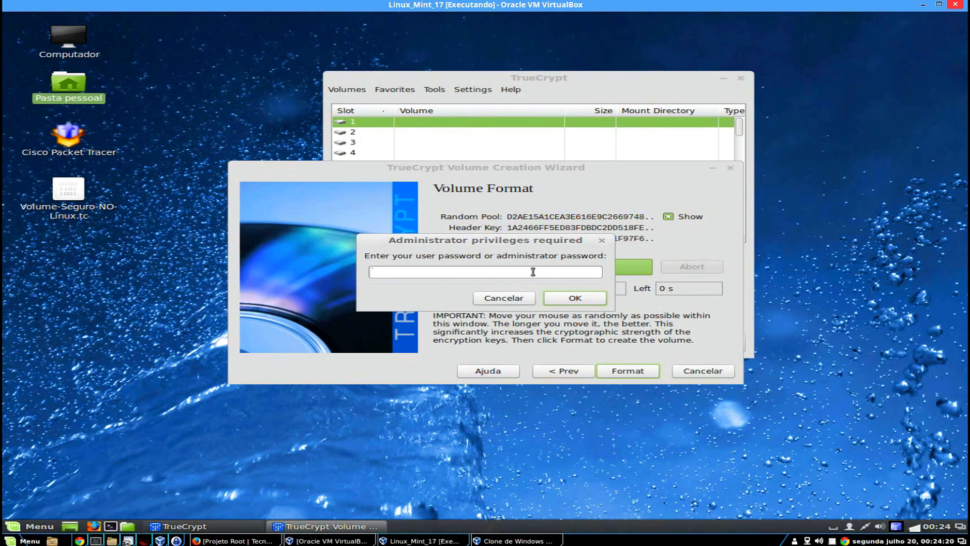
Enter the administrator password, acknowledge the volume-created message, and exit the wizard.
type("*********")
key("Return")
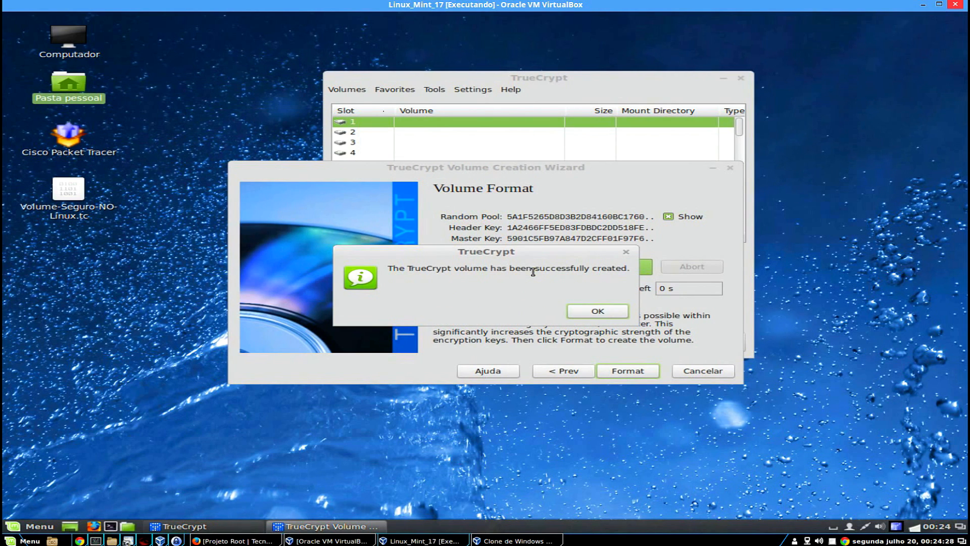
left_click(598, 311)
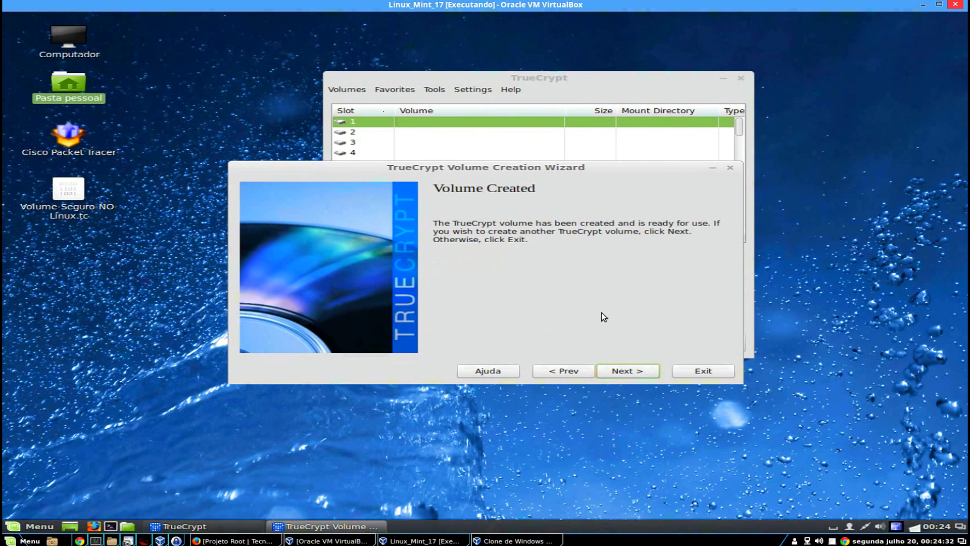
left_click(698, 370)
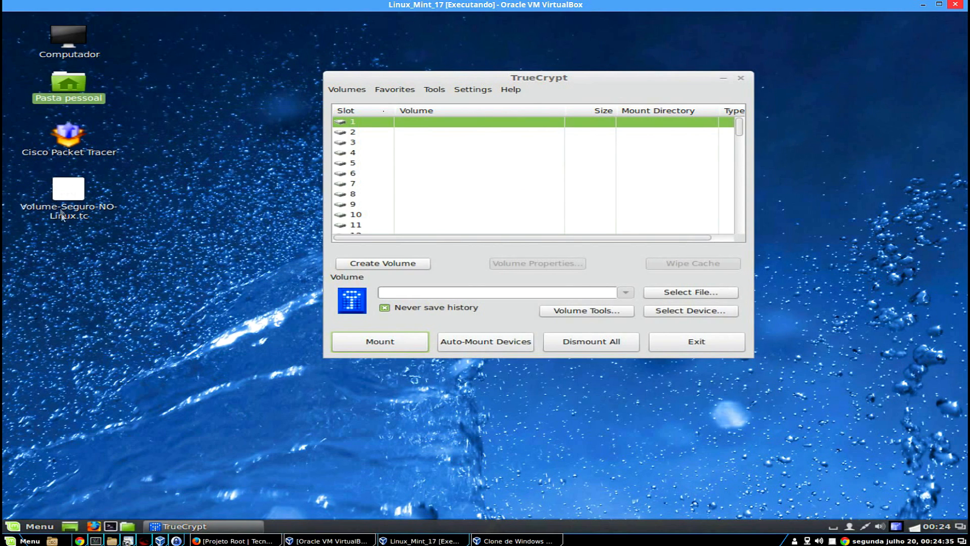
Change Volume-Seguro-NO-Linux.tc's desktop icon to /usr/share/icons/cab_view.png through its Properties.
left_click(73, 189)
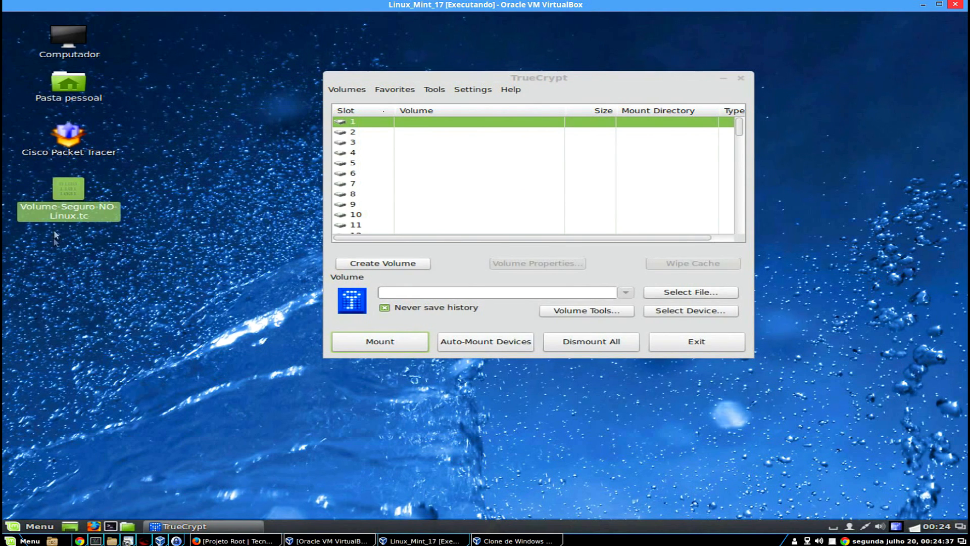
right_click(65, 205)
key("Escape")
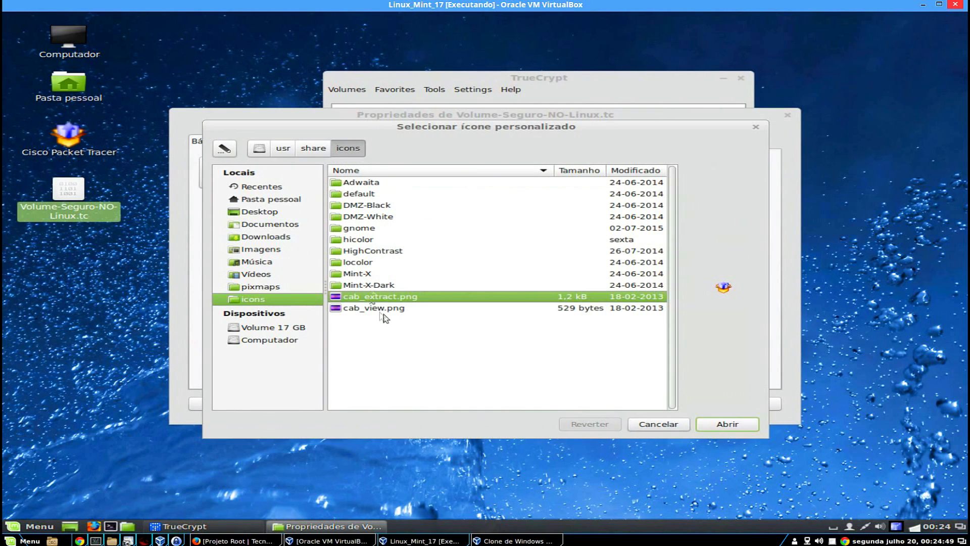
left_click(374, 307)
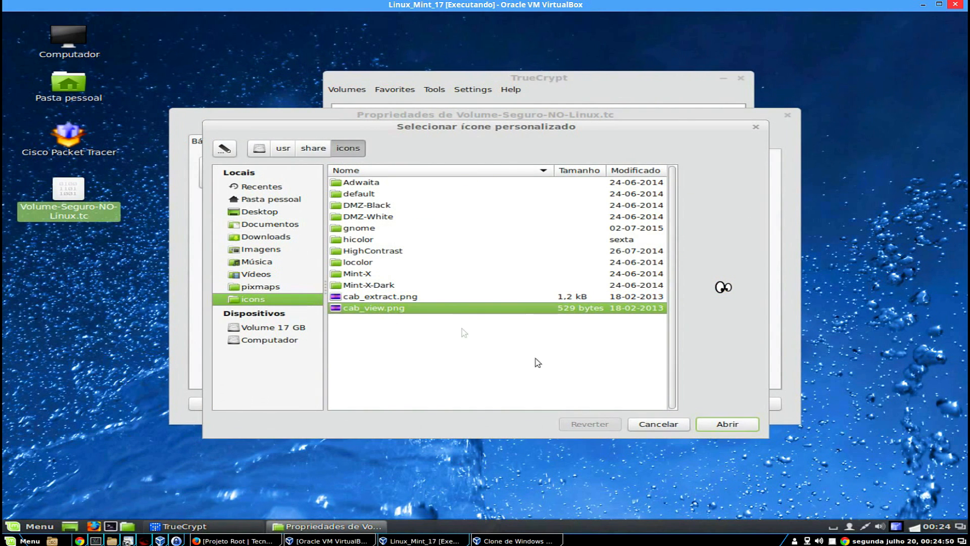
left_click(728, 424)
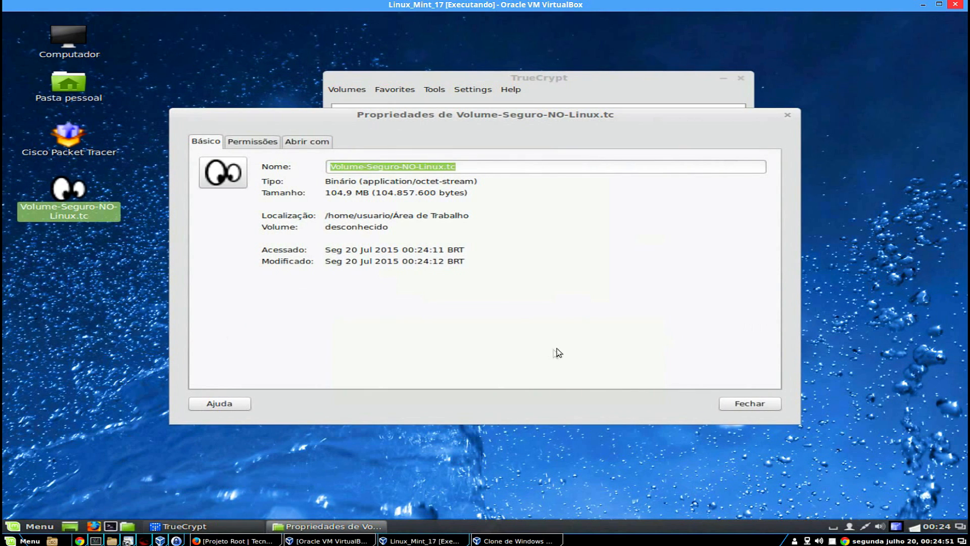
left_click(725, 404)
left_click(84, 242)
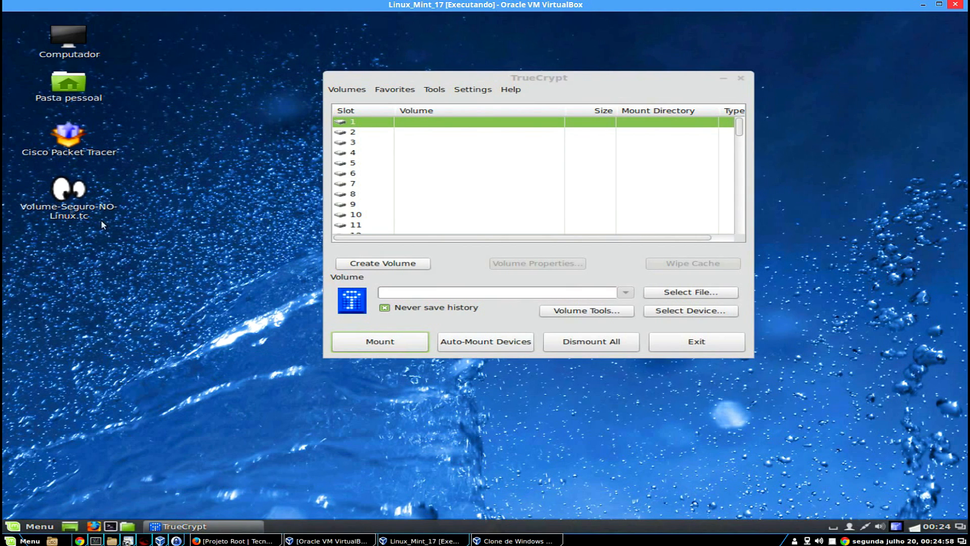
Select Volume-Seguro-NO-Linux.tc and mount it in slot 1 using its password.
left_click(722, 299)
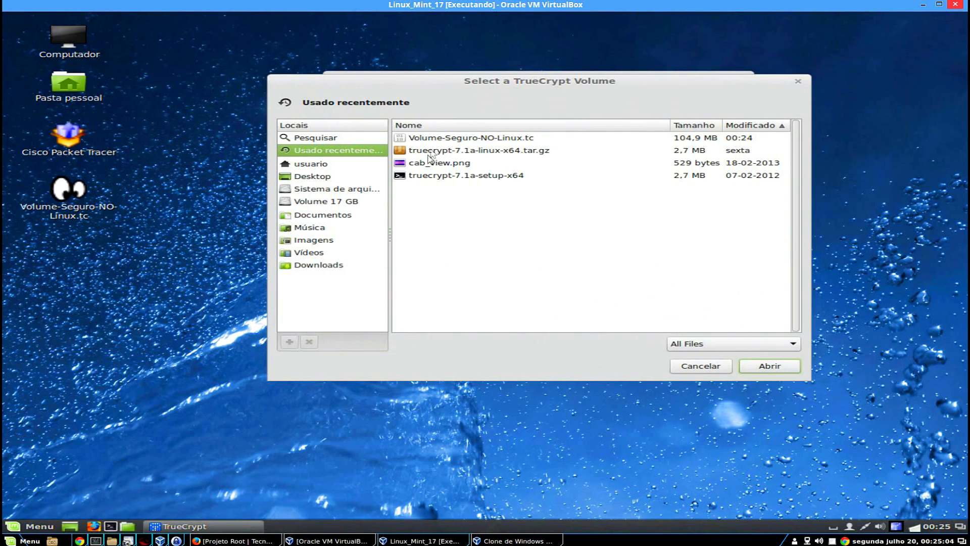
left_click(460, 139)
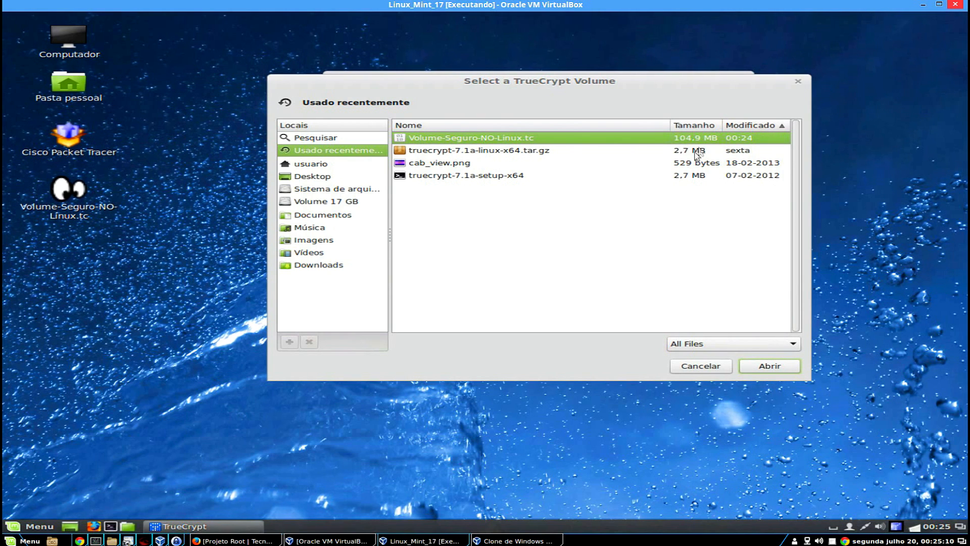
left_click(776, 369)
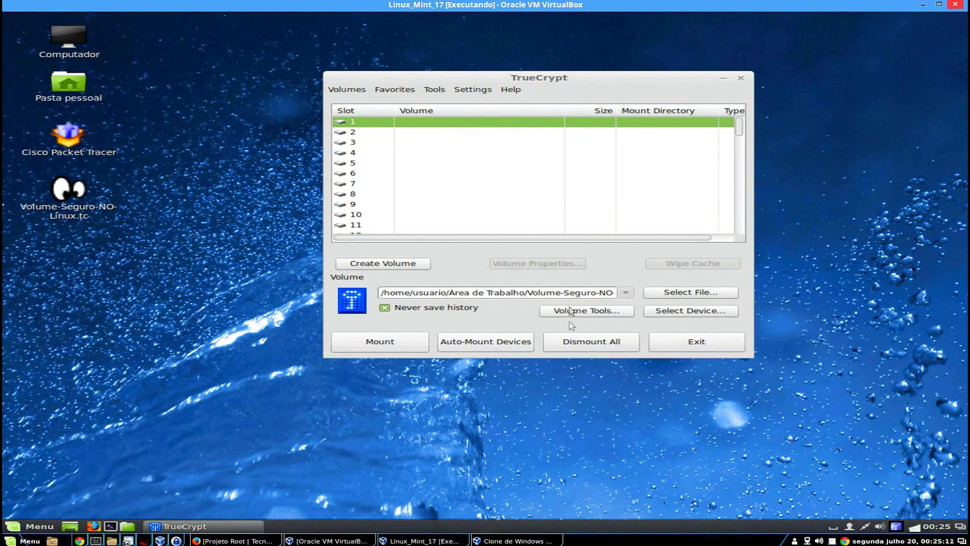
left_click(390, 338)
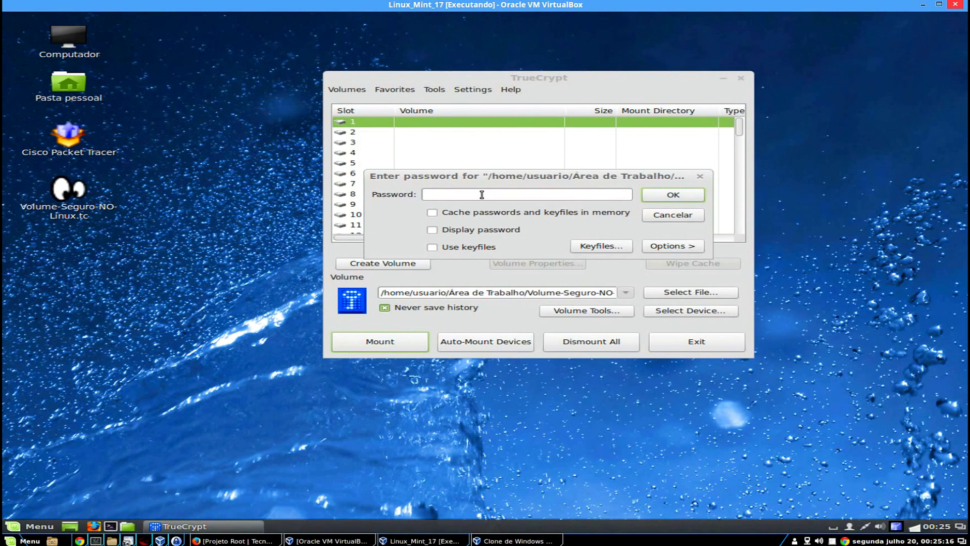
type("123456")
left_click(675, 197)
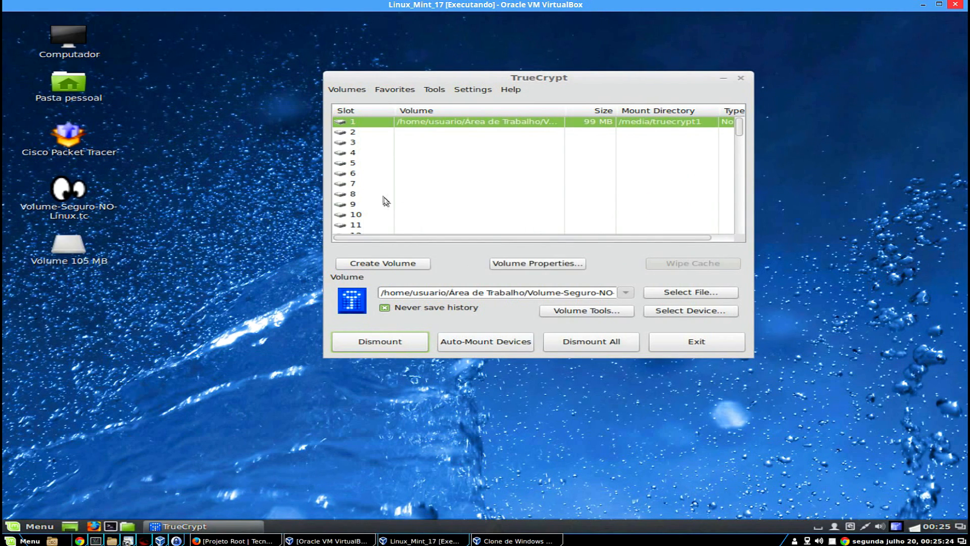
double_click(87, 256)
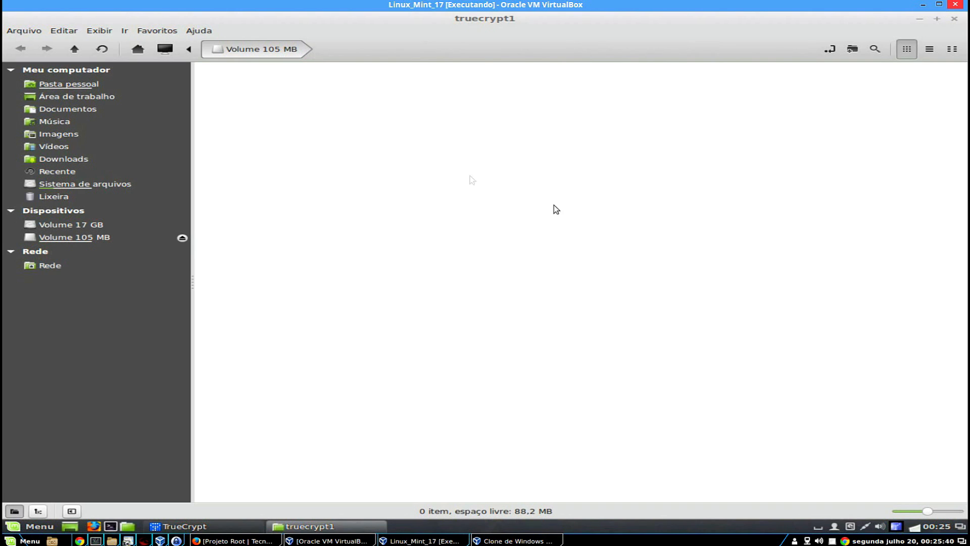
left_click(954, 19)
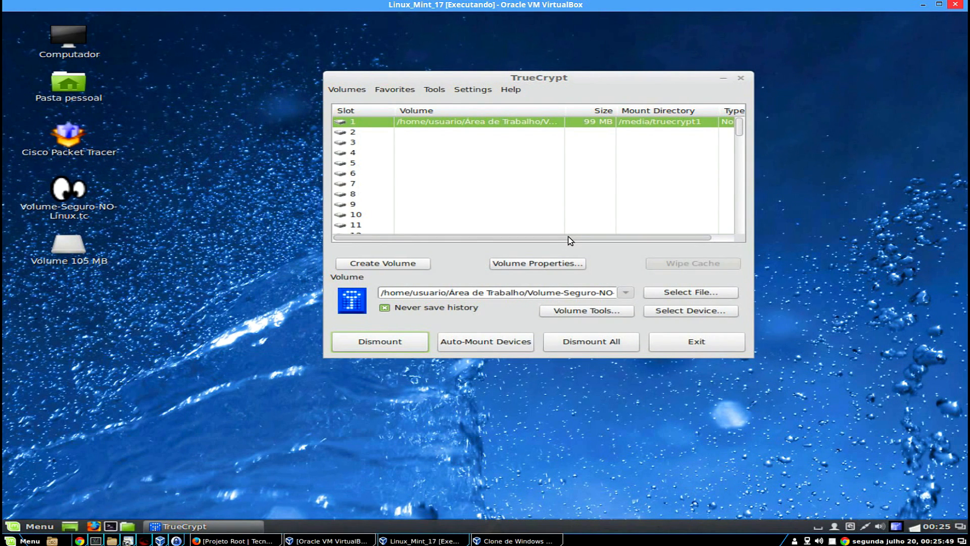
left_click_drag(570, 237, 475, 239)
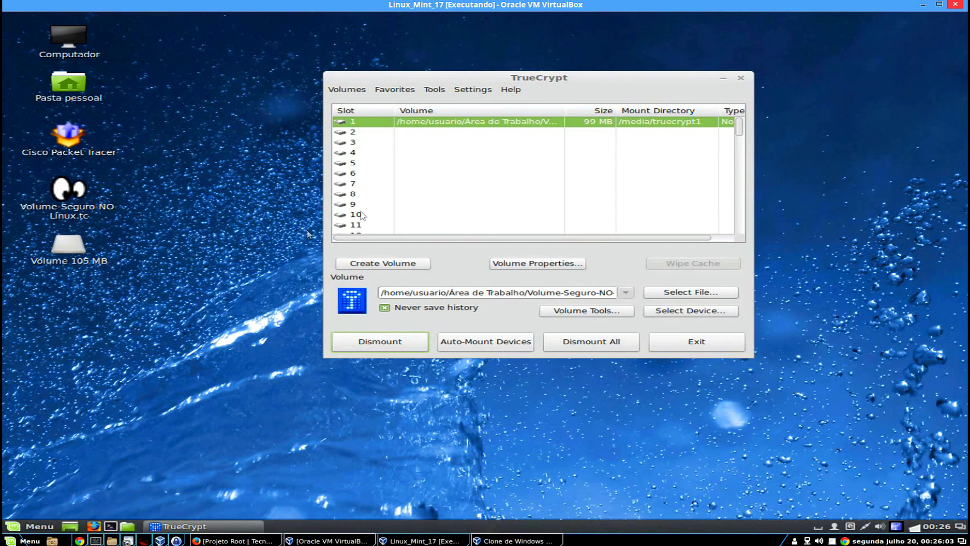
In slot 2, start a standard volume on a partition or drive.
left_click(359, 133)
left_click(374, 264)
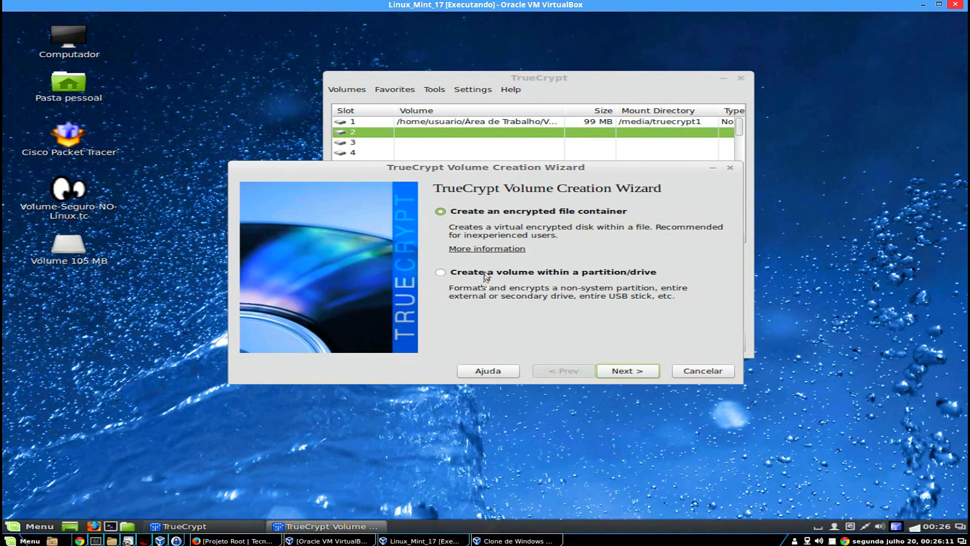
left_click(486, 272)
left_click(633, 370)
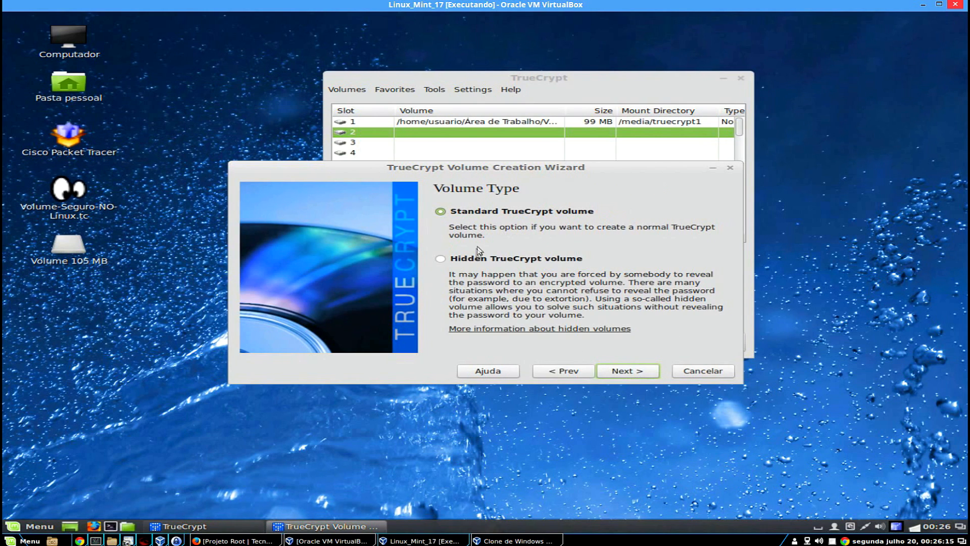
left_click(621, 374)
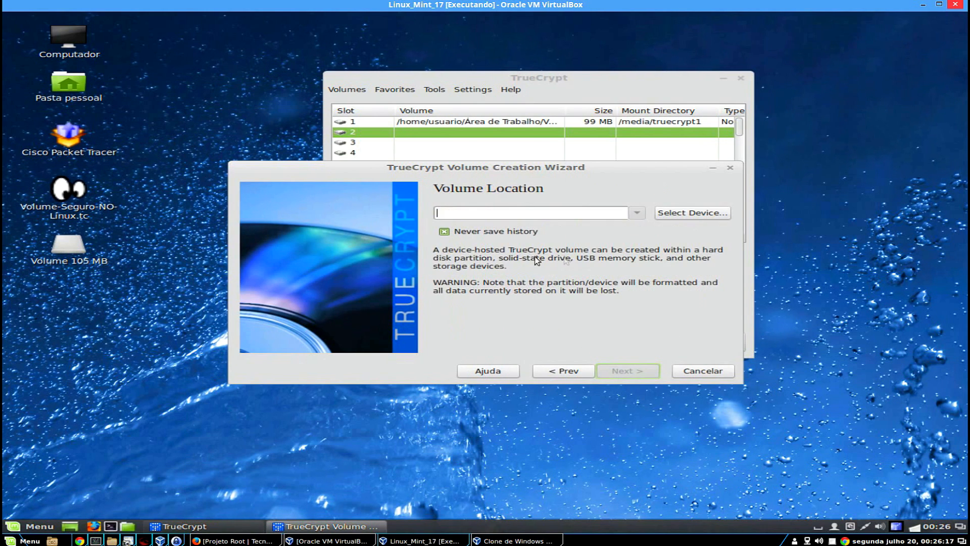
Select the 16 GB device /dev/sdc1 and confirm encrypting the entire partition.
left_click(693, 214)
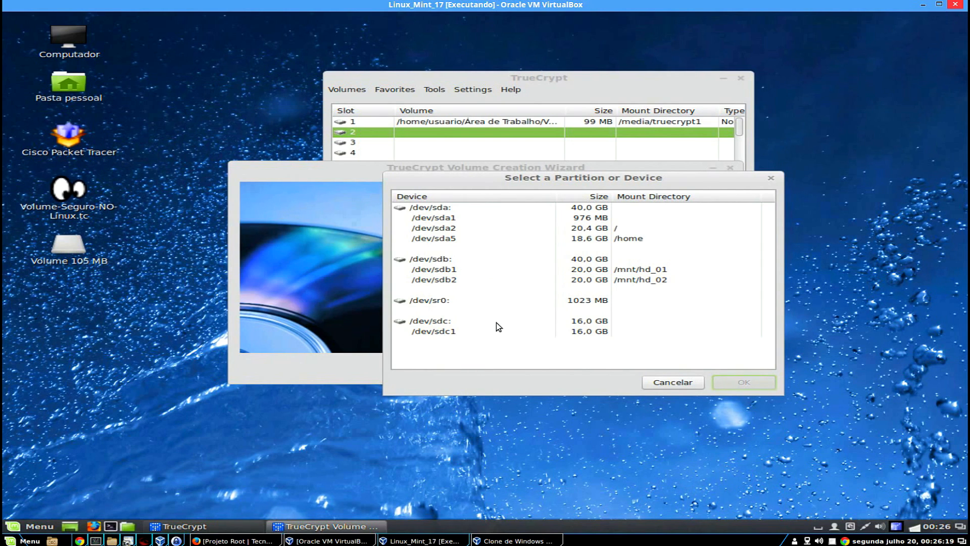
left_click(439, 332)
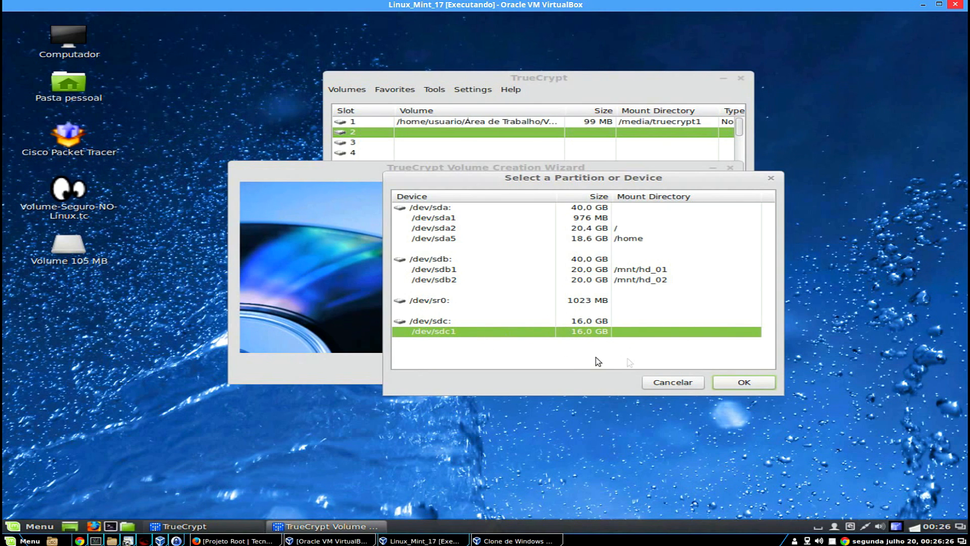
left_click(742, 381)
left_click(645, 372)
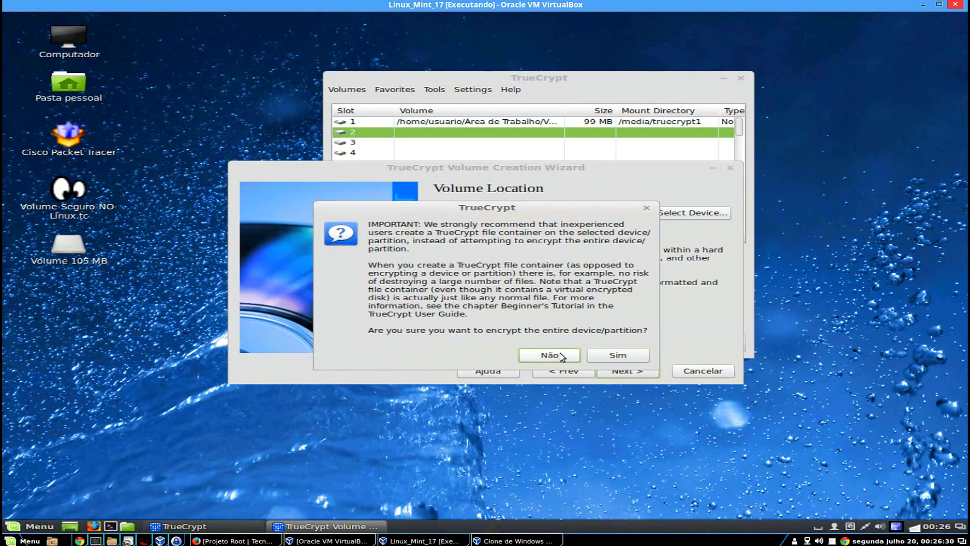
left_click(605, 355)
Choose Serpent-Twofish-AES encryption with the SHA-512 hash algorithm.
left_click(529, 222)
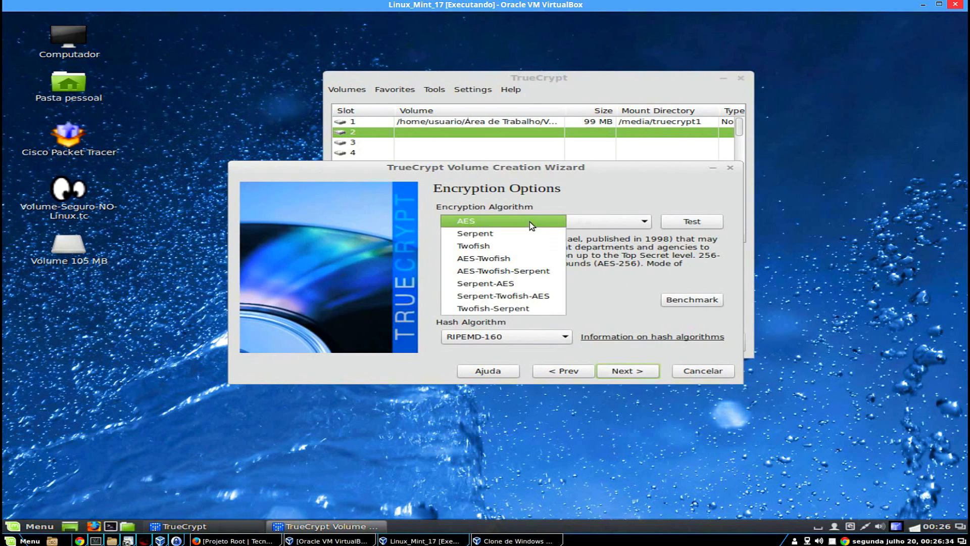
left_click(535, 297)
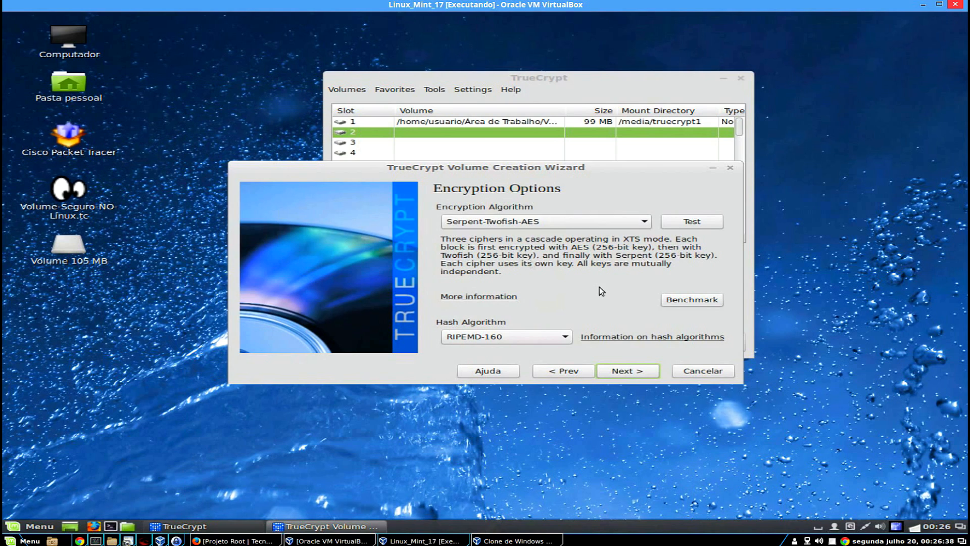
left_click(510, 337)
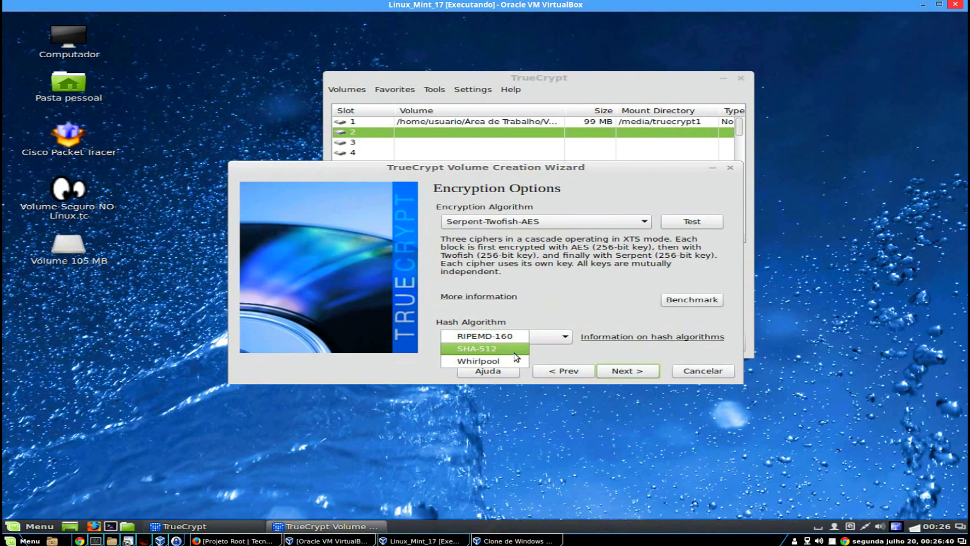
left_click(514, 353)
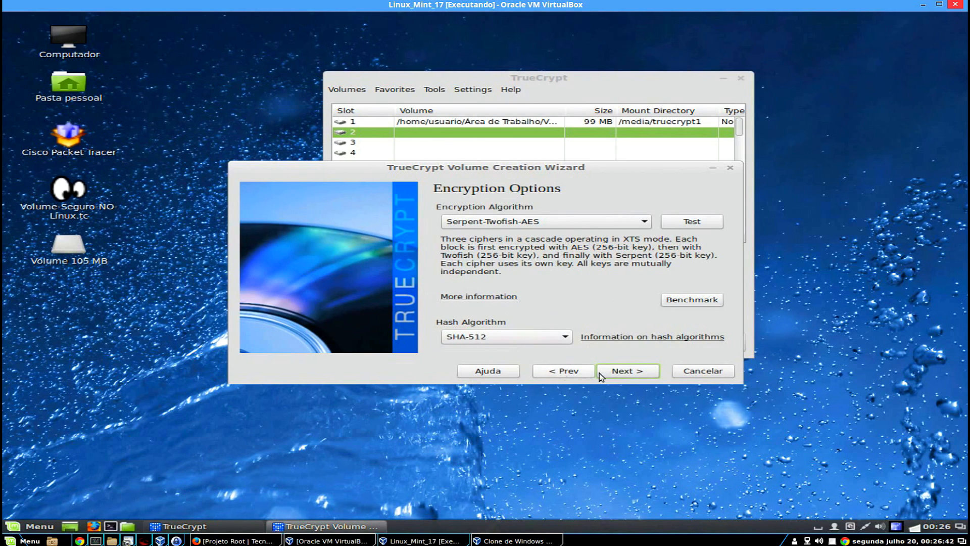
left_click(624, 373)
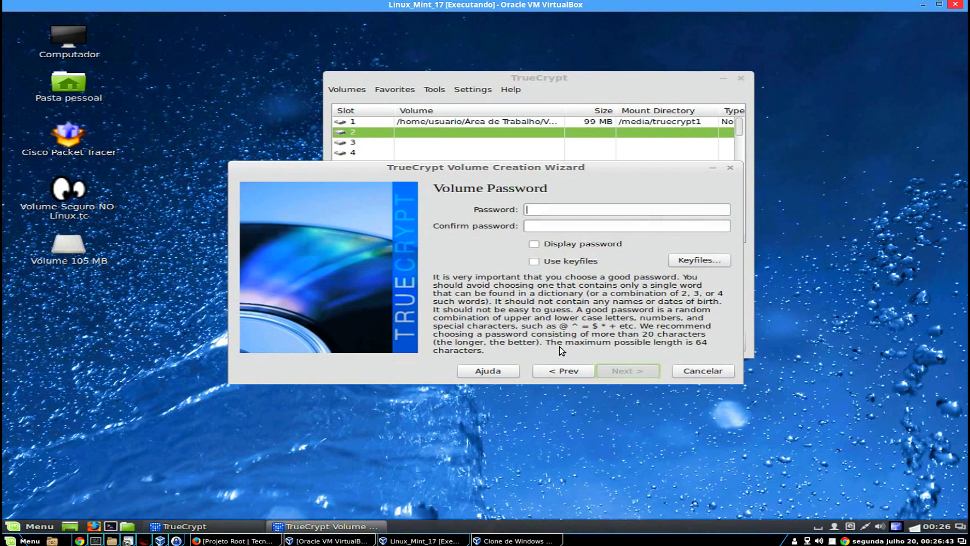
Set the volume password, accept the short-password warning, and allow files over 4 GB.
type("••••••")
left_click(565, 225)
type("••••••")
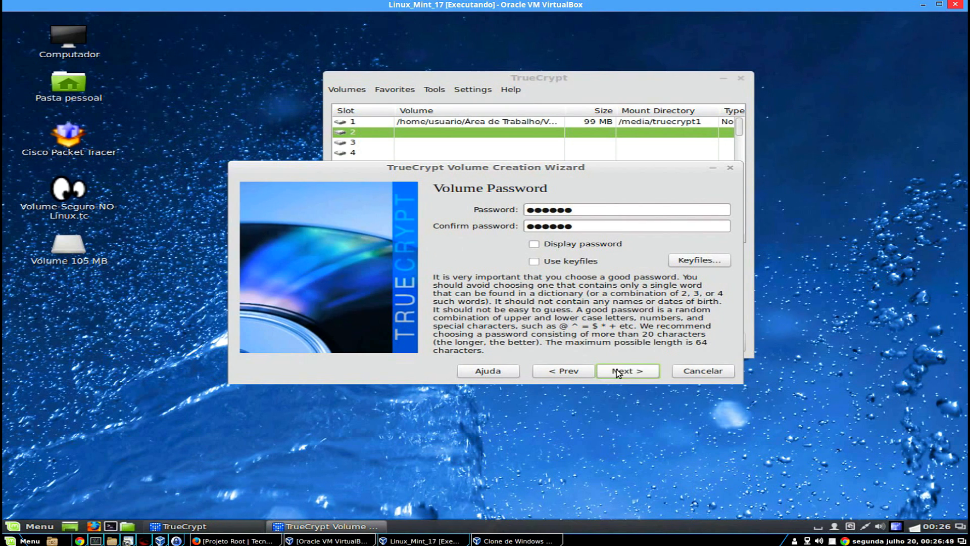
left_click(618, 370)
left_click(621, 318)
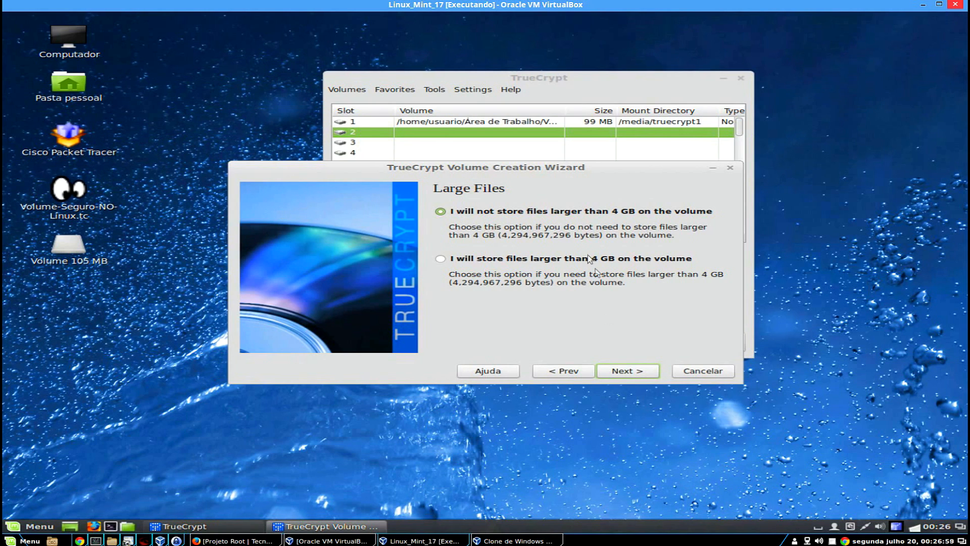
left_click(570, 259)
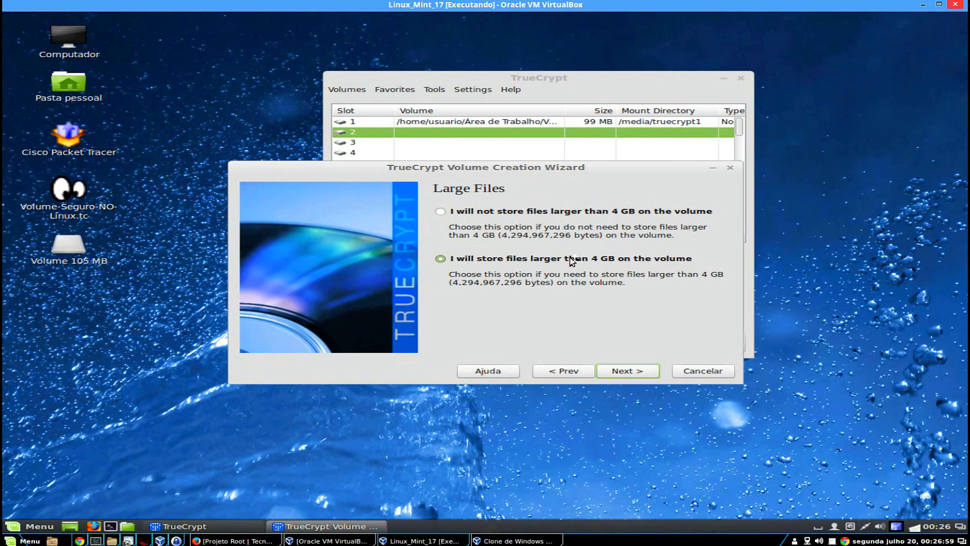
Choose Linux Ext4 with other-platform support, accept the warnings, and format /dev/sdc1.
left_click(625, 370)
left_click(587, 226)
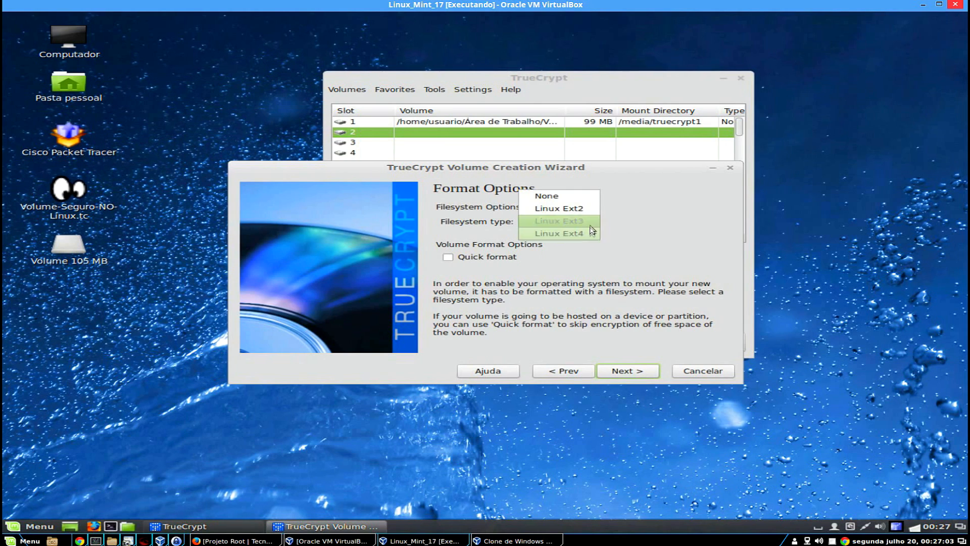
left_click(586, 232)
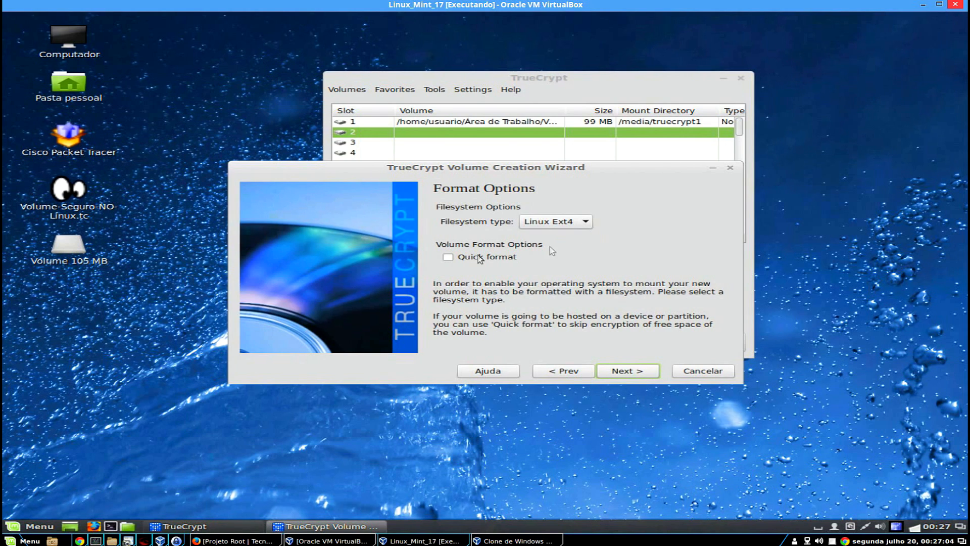
left_click(636, 374)
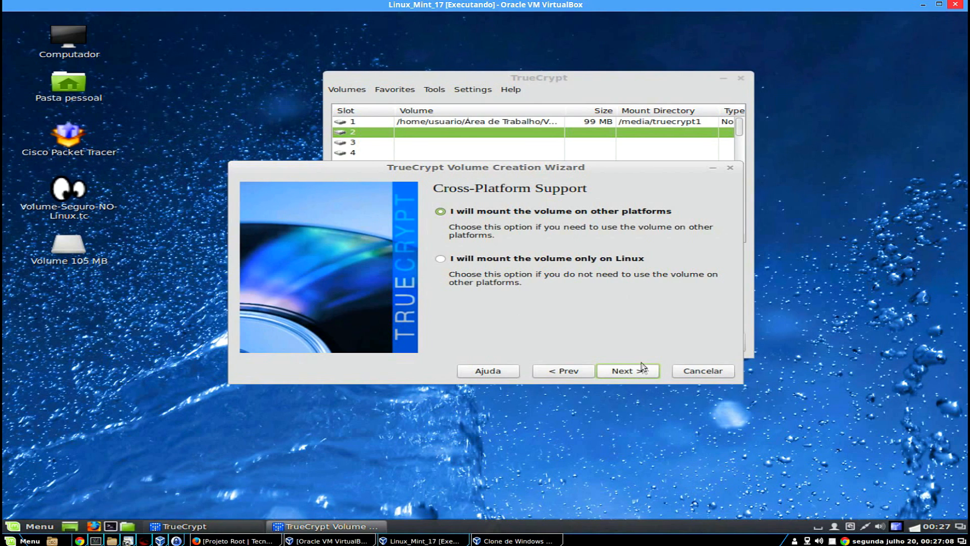
left_click(642, 371)
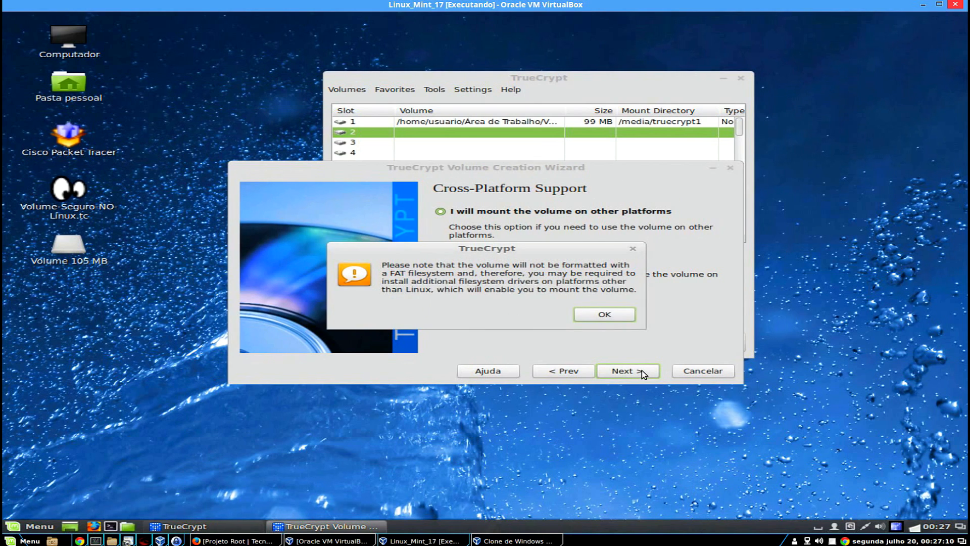
left_click(614, 317)
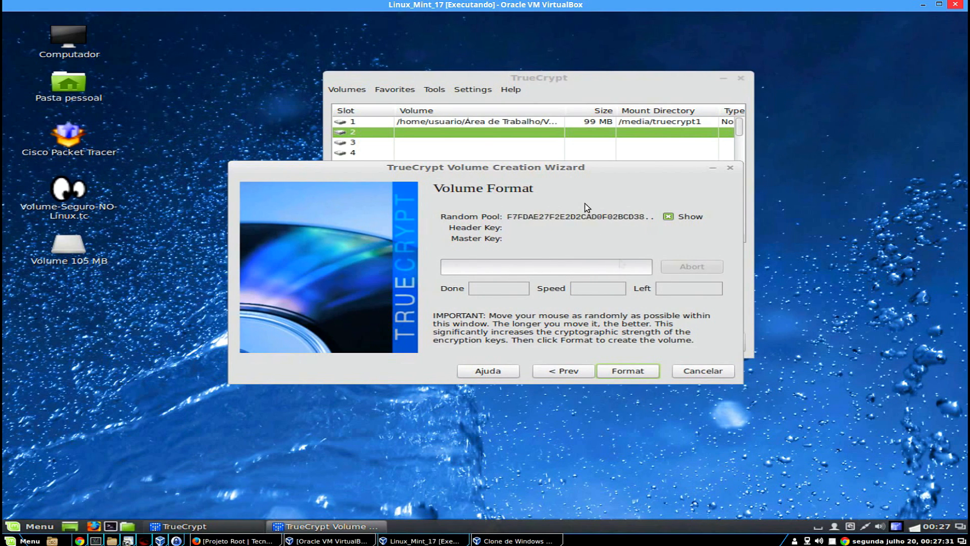
left_click(648, 371)
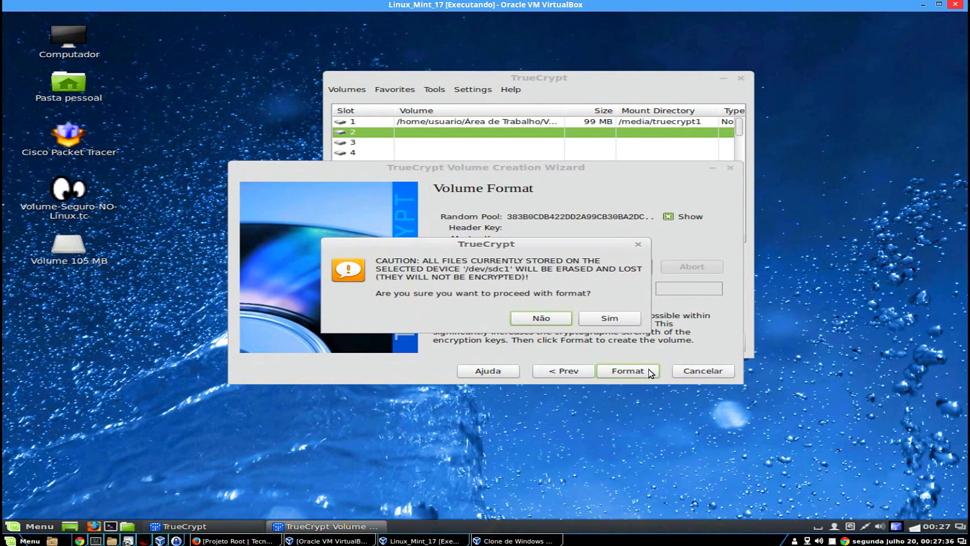
left_click(615, 321)
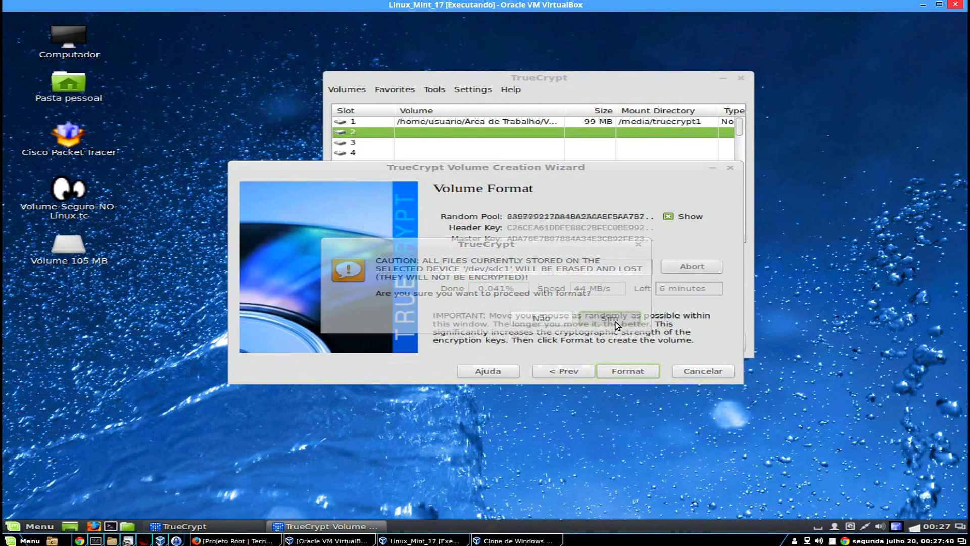